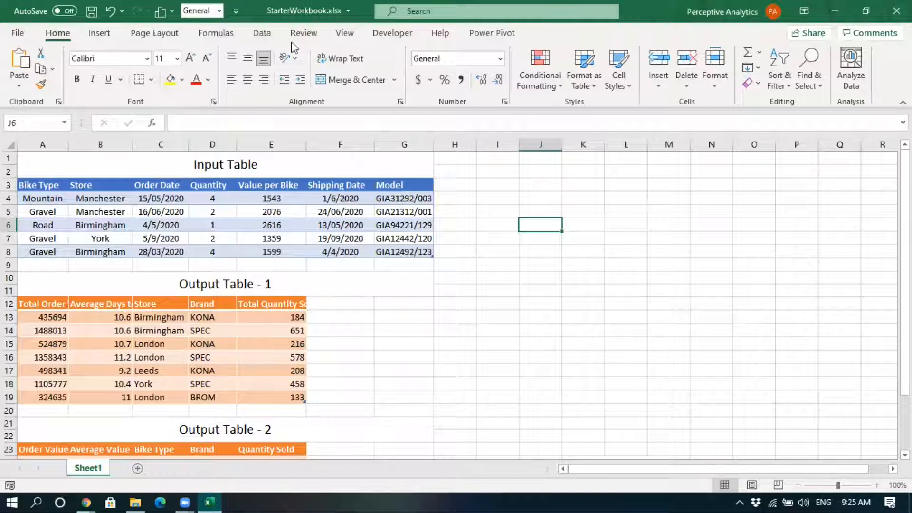
- Check the files in the 20 May folder, then examine the Input Table's columns and rows in StarterWorkbook.xlsx
left_click(136, 501)
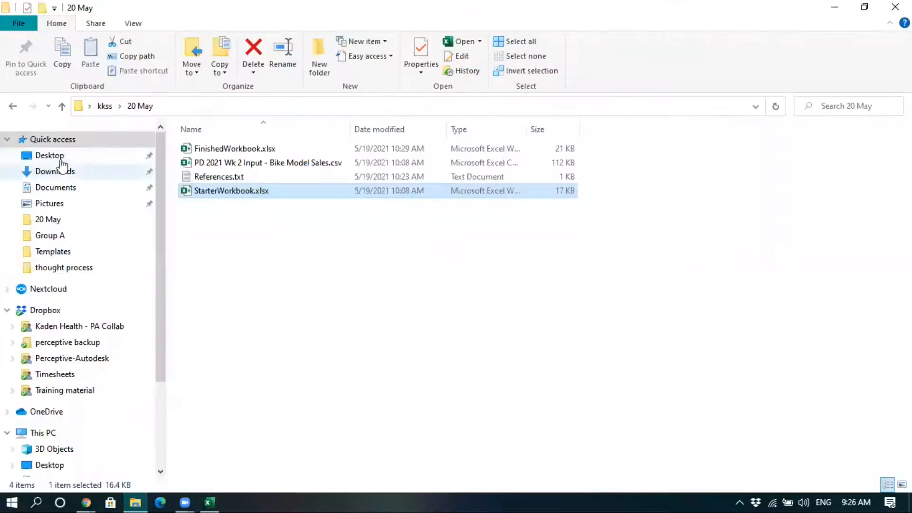
left_click(210, 499)
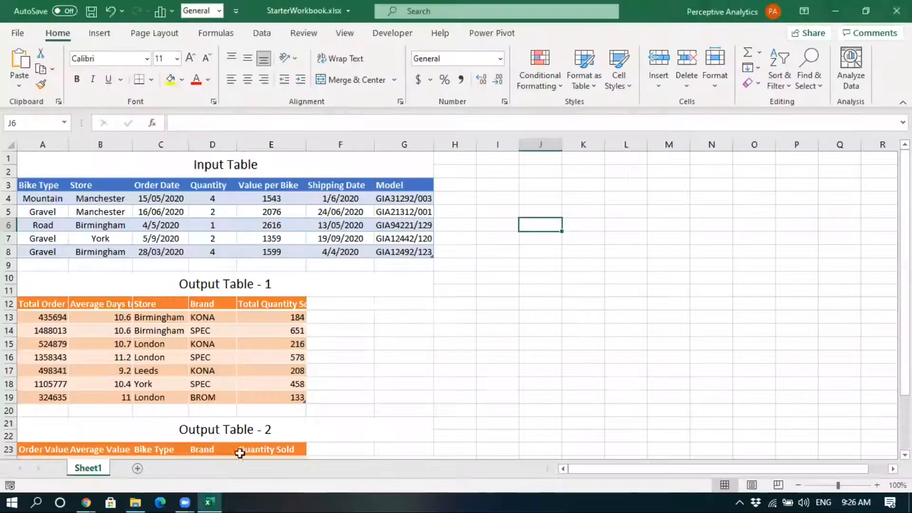
left_click(381, 292)
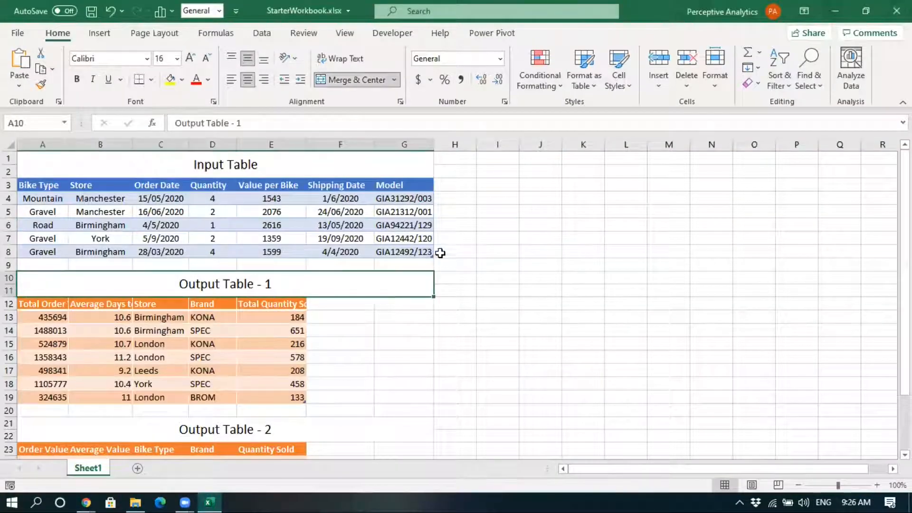
left_click(465, 226)
left_click_drag(29, 185, 404, 249)
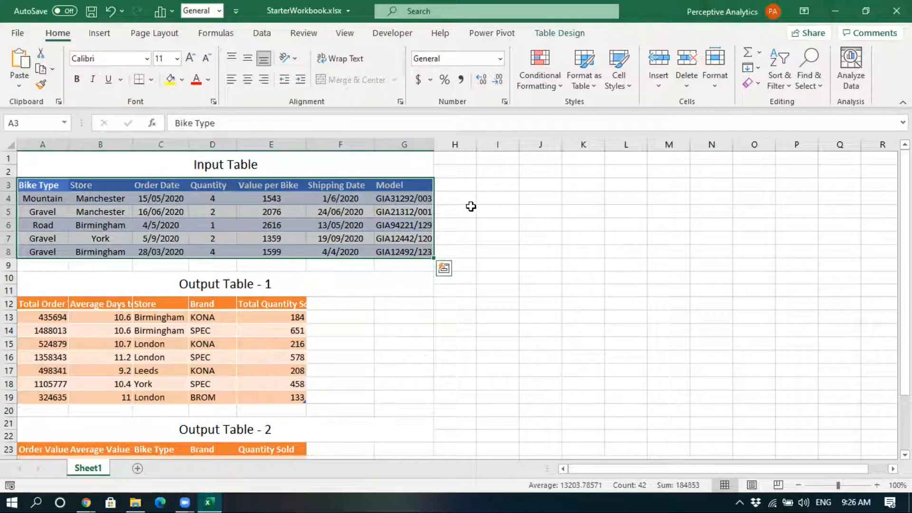
left_click(466, 209)
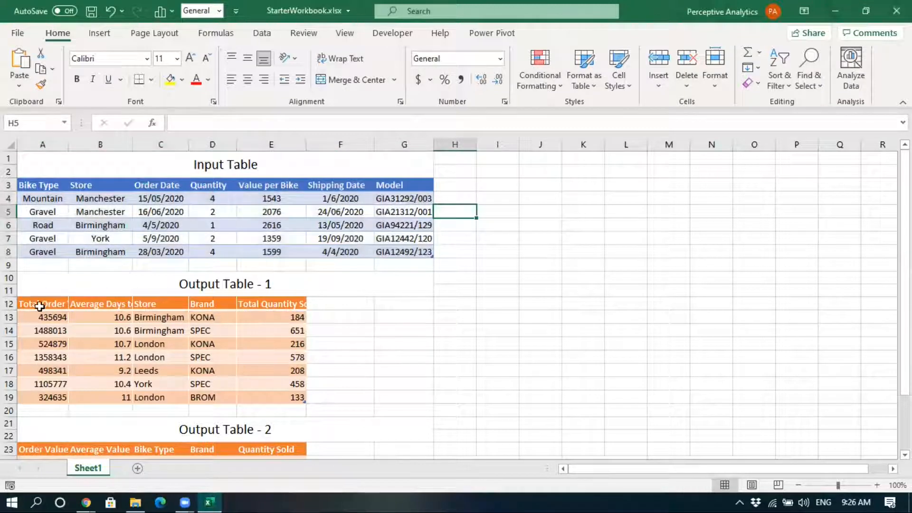
- Examine Output Table - 1's columns and compare them with the Input Table's Quantity and Value per Bike columns
left_click_drag(38, 305, 264, 399)
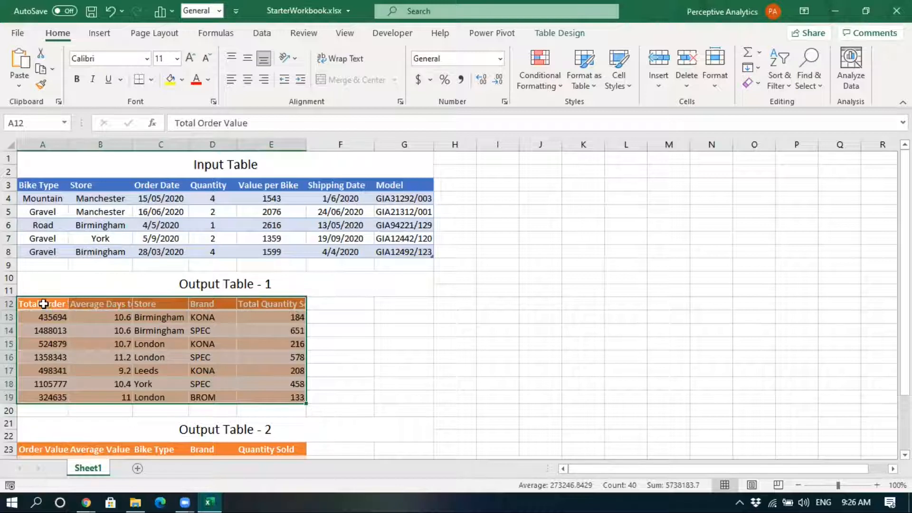
left_click(43, 305)
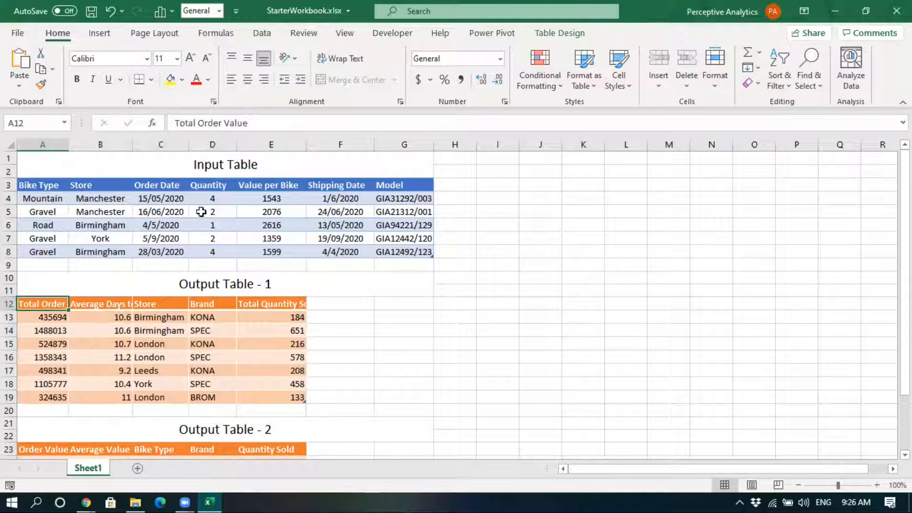
left_click(219, 185)
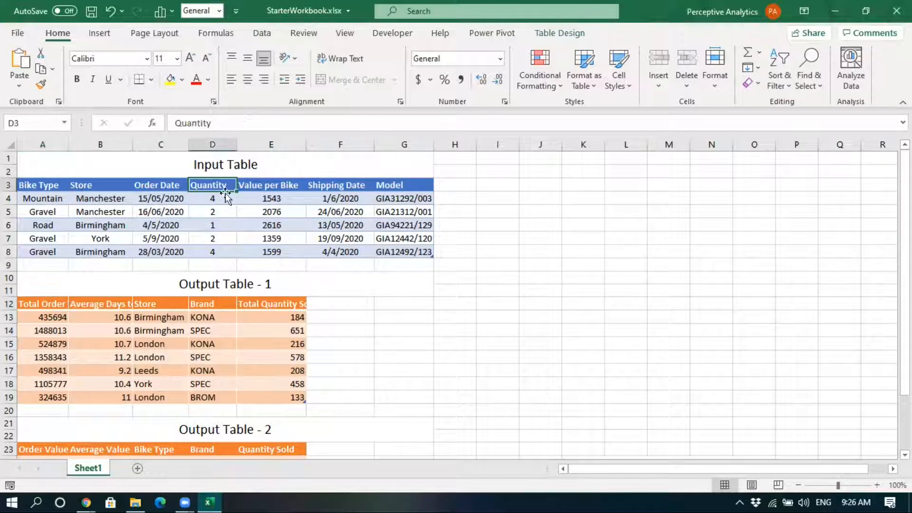
left_click(287, 187)
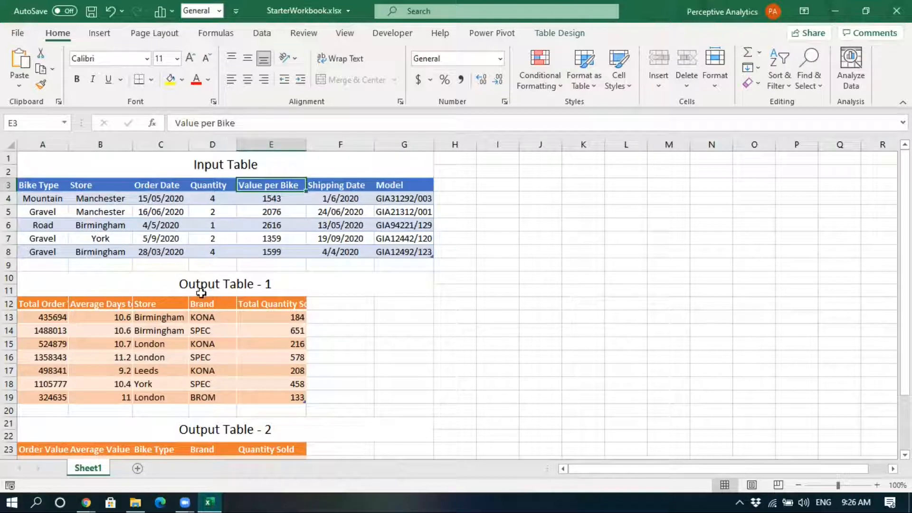
left_click(173, 305)
left_click(200, 304)
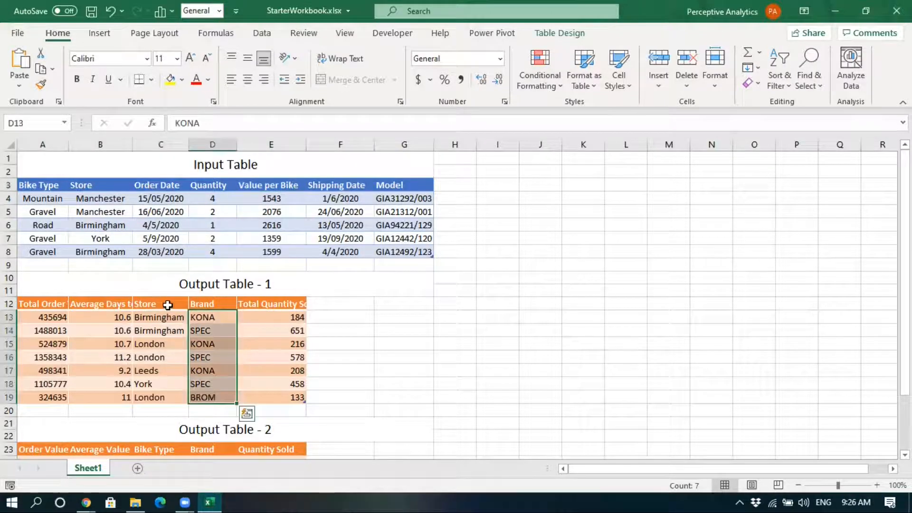
left_click(97, 307)
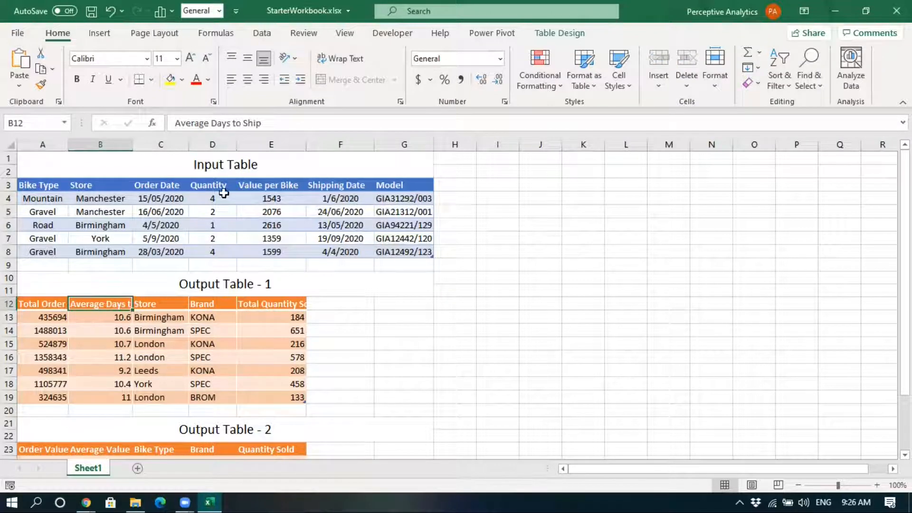
left_click(283, 304)
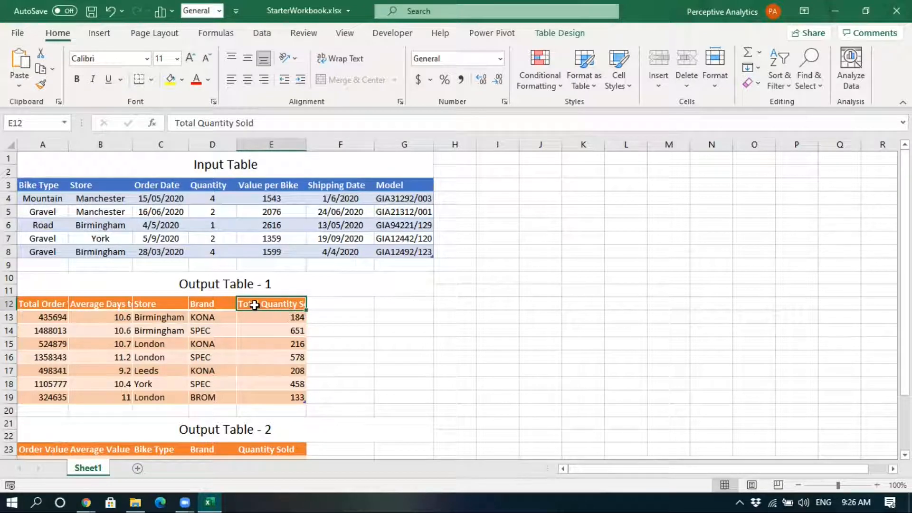
left_click_drag(151, 304, 205, 305)
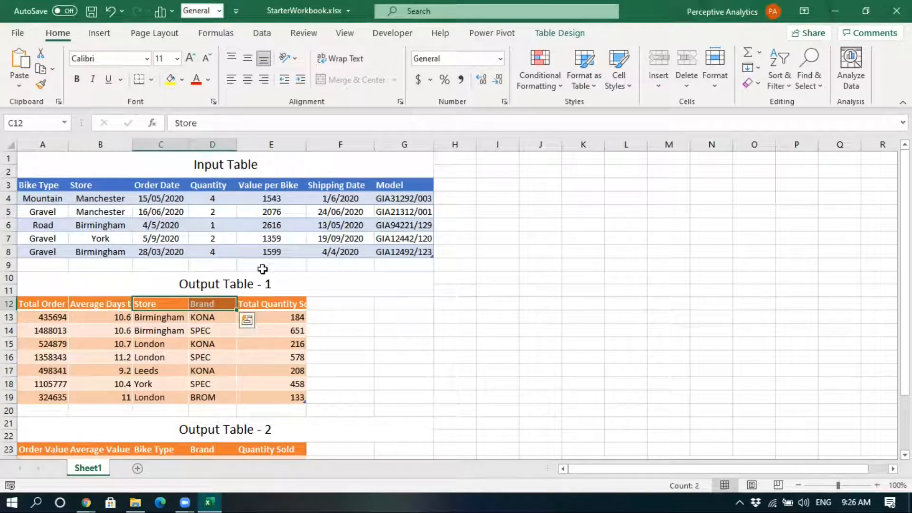
- Enter the heading "Step1" in cell L6 and "Connecting to our Input file" in L7
left_click(607, 221)
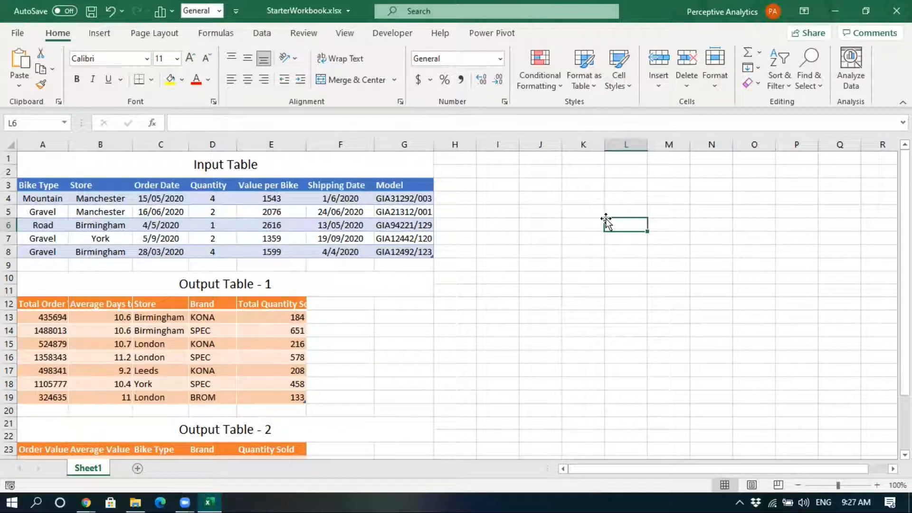
type("Step1")
key("Return")
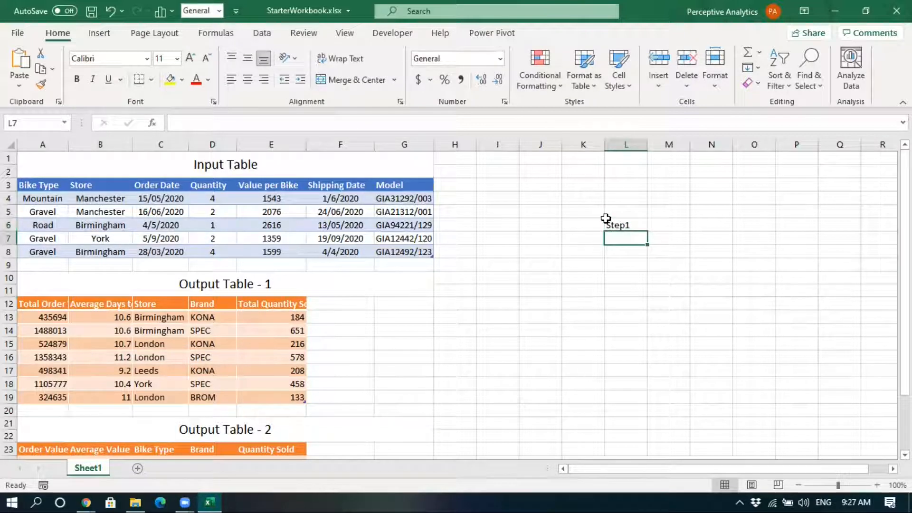
type("Conne")
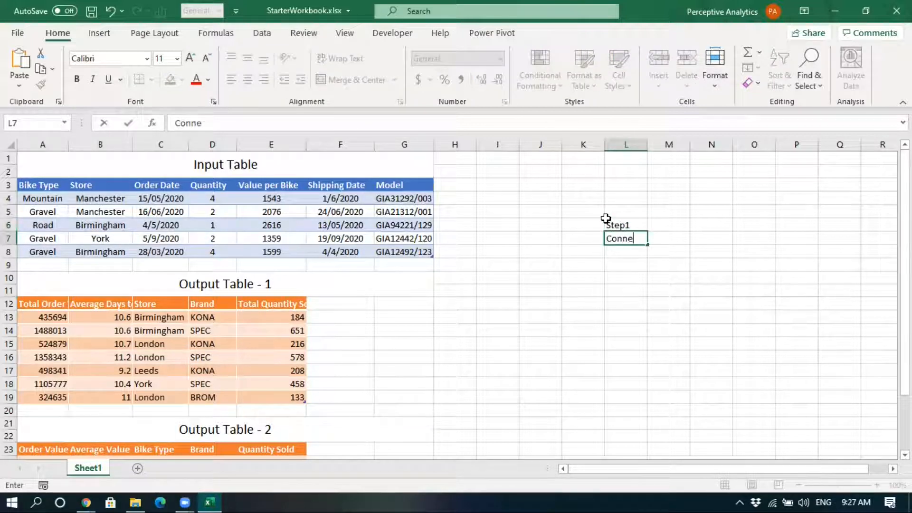
type("cting to ")
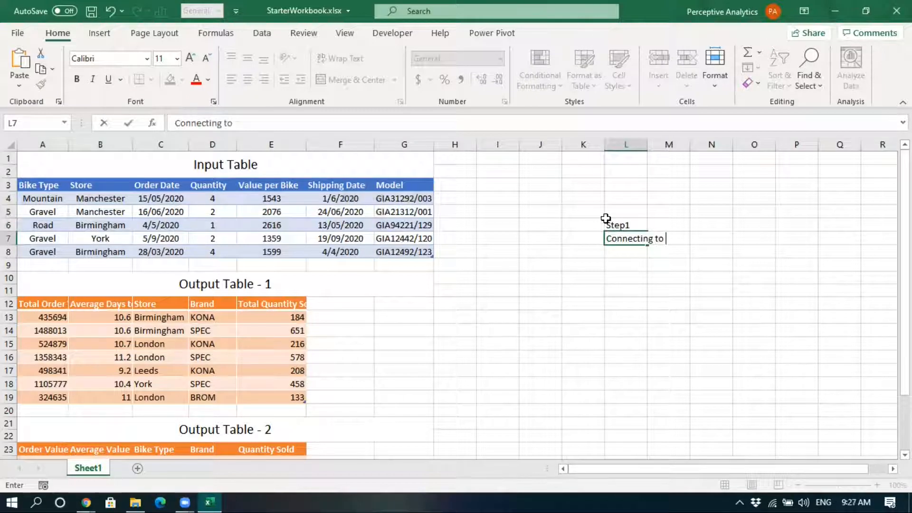
type("our Inou")
key("BackSpace")
key("BackSpace")
type("put file")
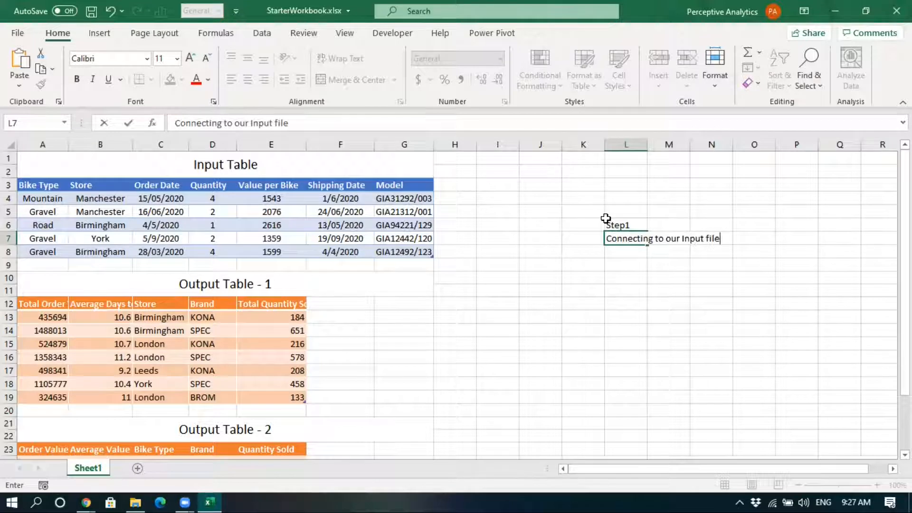
key("Return")
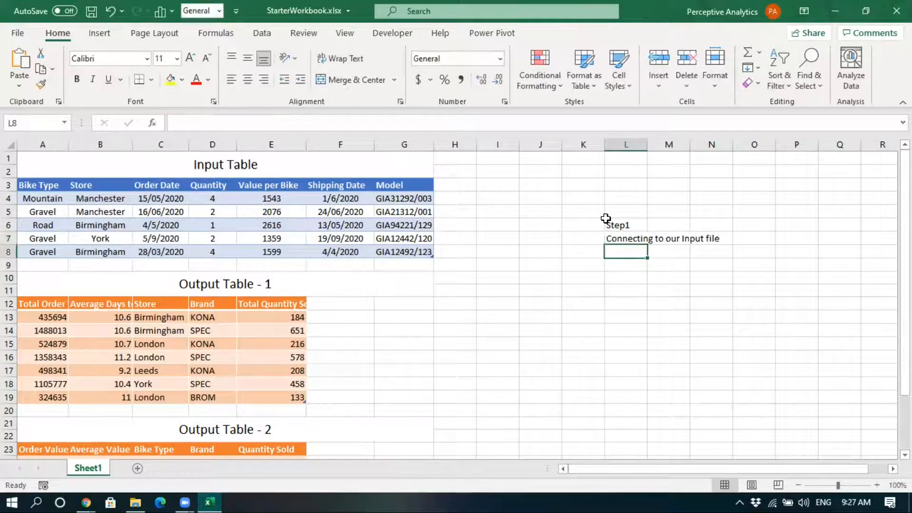
- Change the list heading in cell L6 to "Steps"
left_click(607, 220)
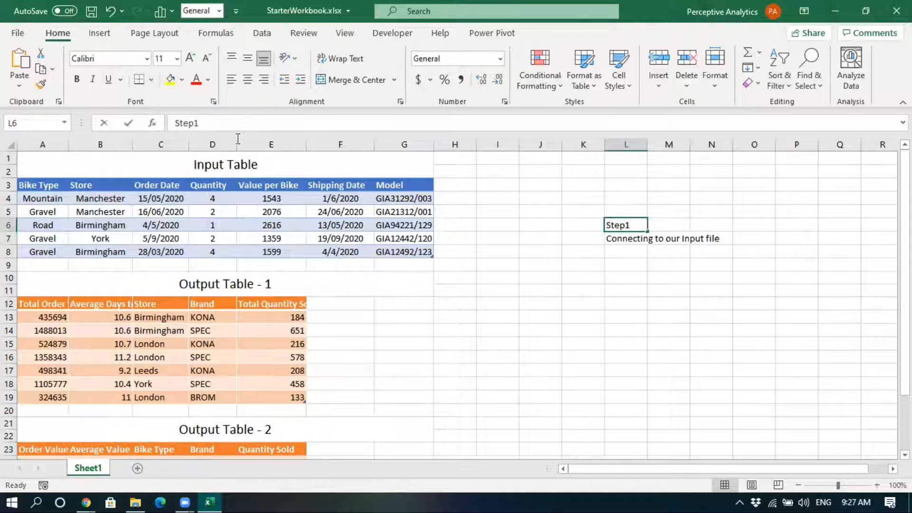
left_click(195, 123)
key("BackSpace")
type("s")
key("Return")
key("Return")
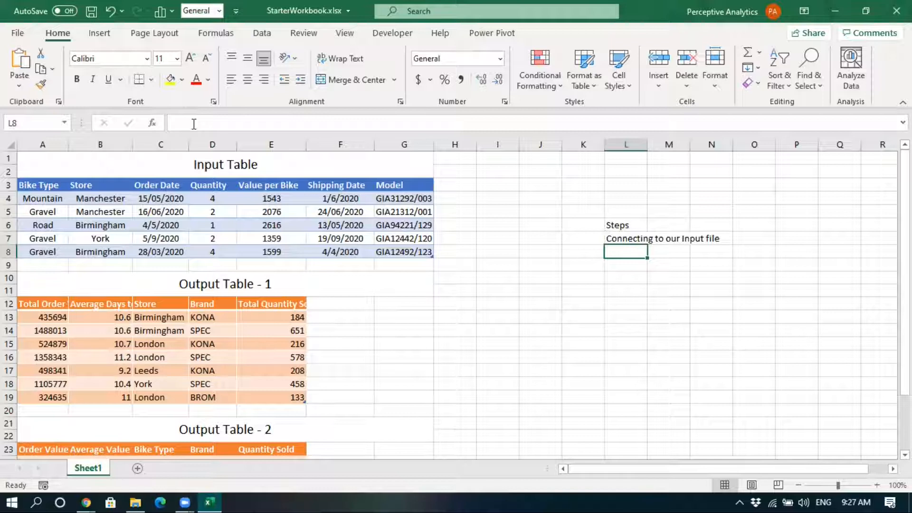
- Add "Data Types" in cell L8 and "Add Custom column to get the Brand from Model" in L9
type("Data")
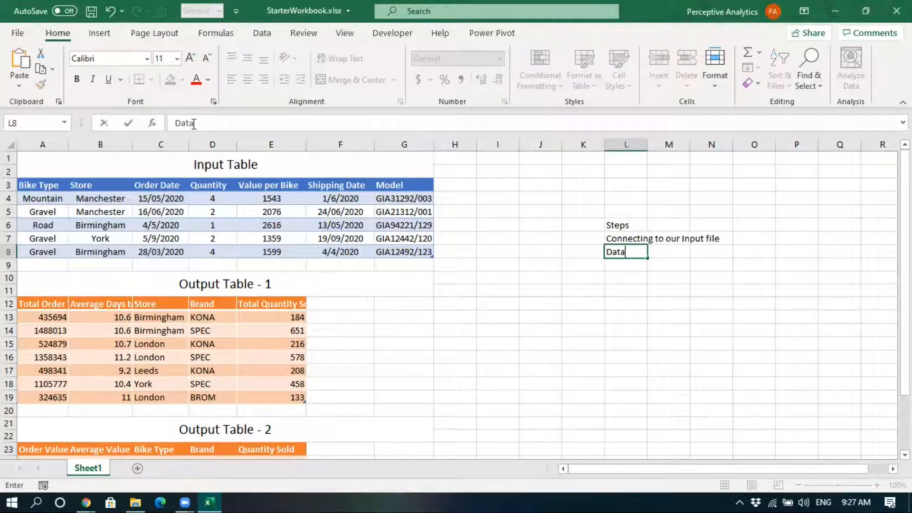
type(" Types")
key("Return")
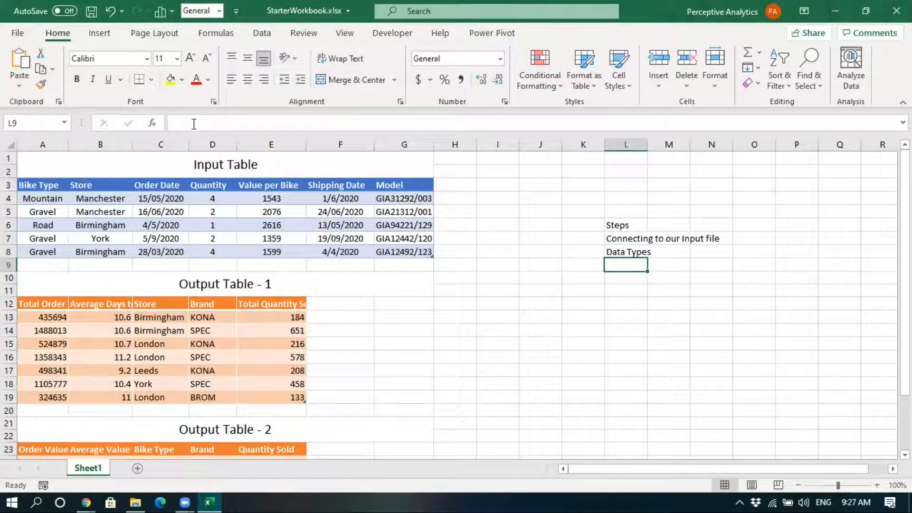
type("Add")
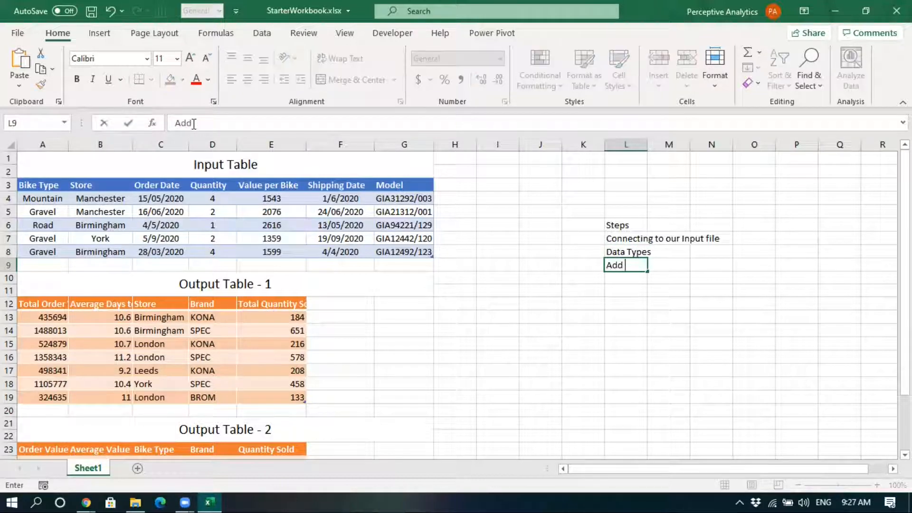
type(" Custom column to get the Brand from Model")
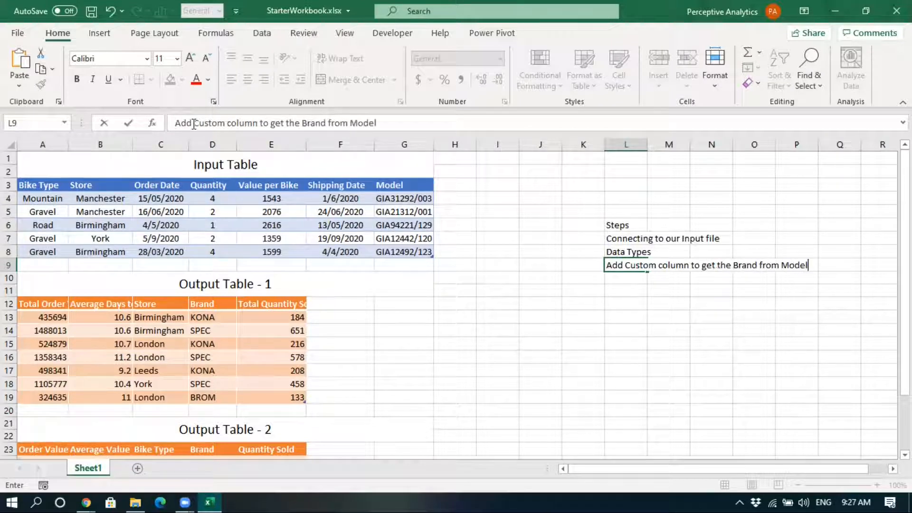
key("Return")
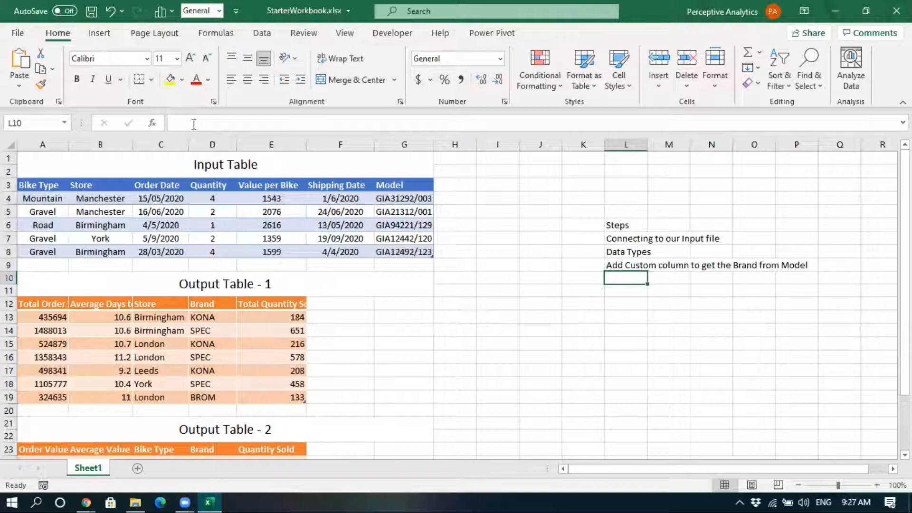
- Add "Order value" in cell L10 and "# days for shipping" in L11
type("Or")
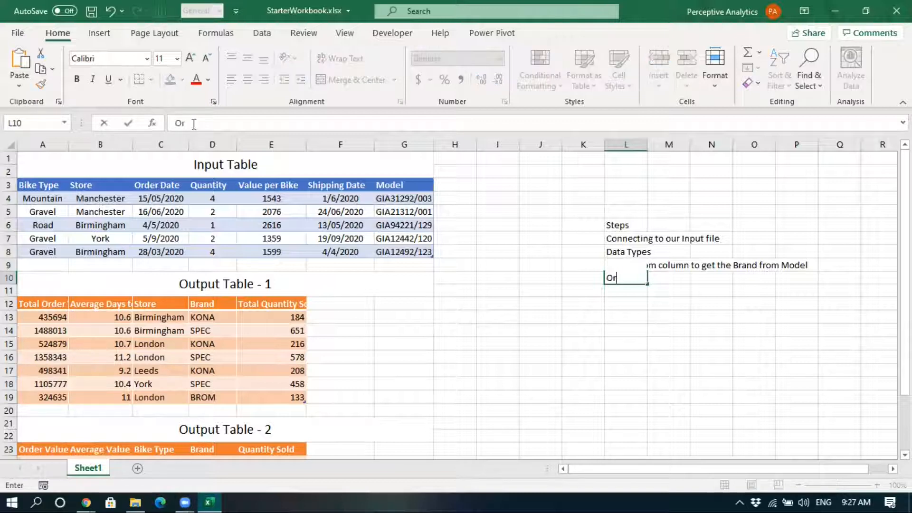
type("der value")
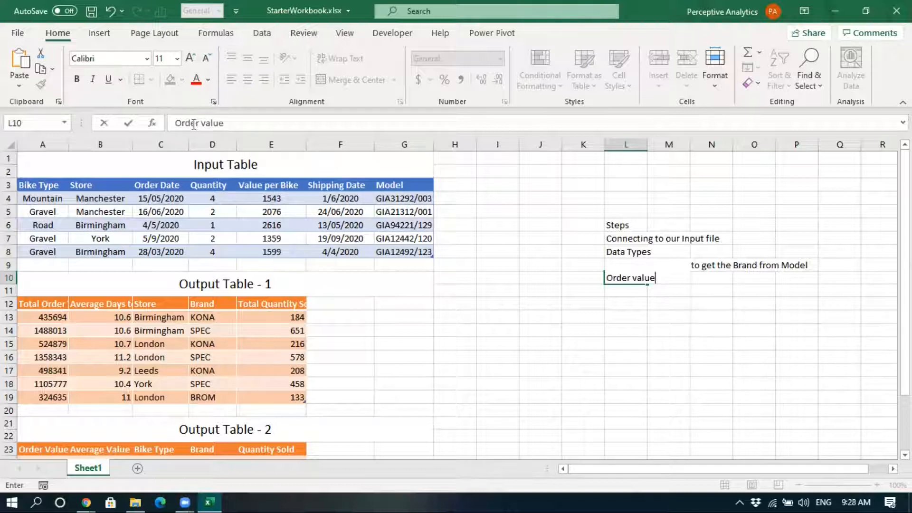
key("Return")
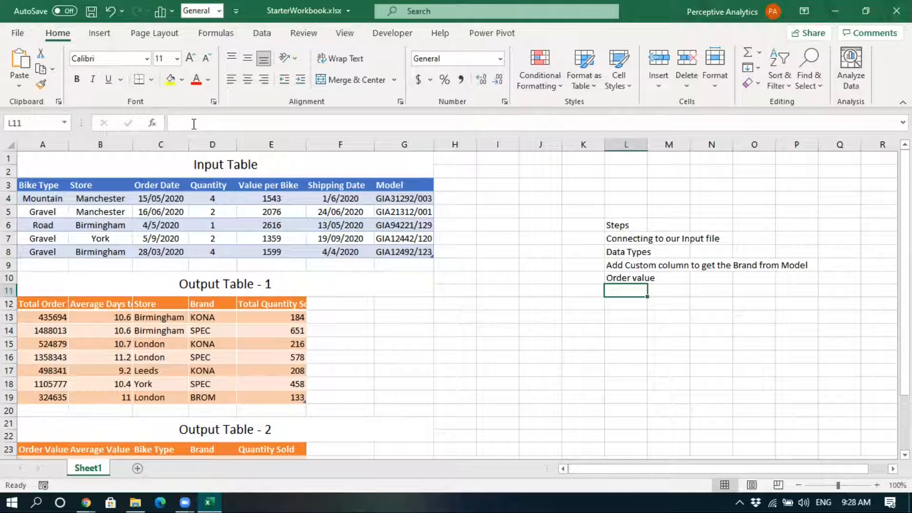
type("# days for shipping")
key("Return")
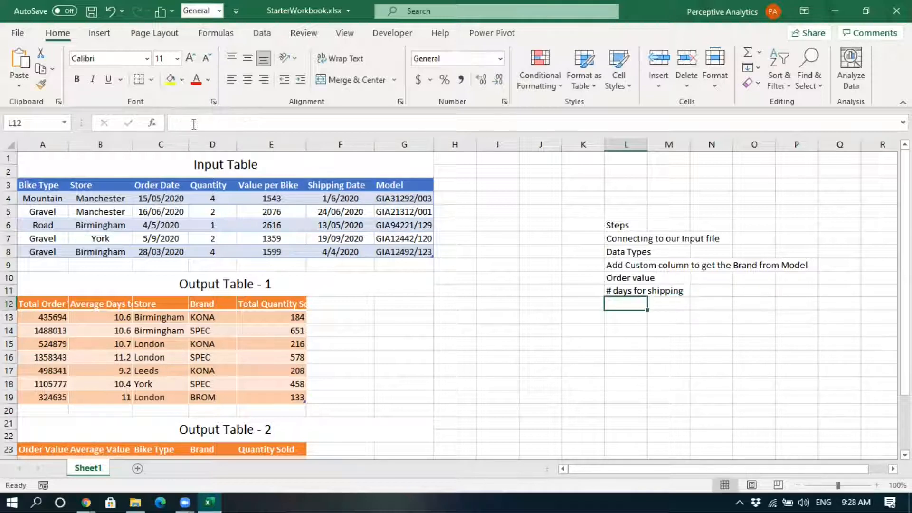
- Add "Group by Store and Brand" to the steps list in cell L12
type("Group")
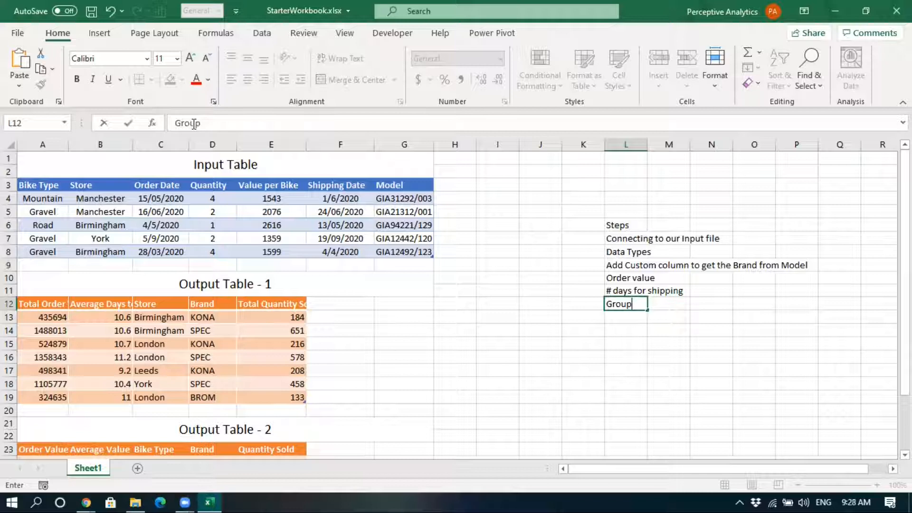
type(" by Stro")
type("e an")
key("BackSpace")
key("BackSpace")
key("BackSpace")
key("BackSpace")
key("BackSpace")
type("ore and Brand")
key("Return")
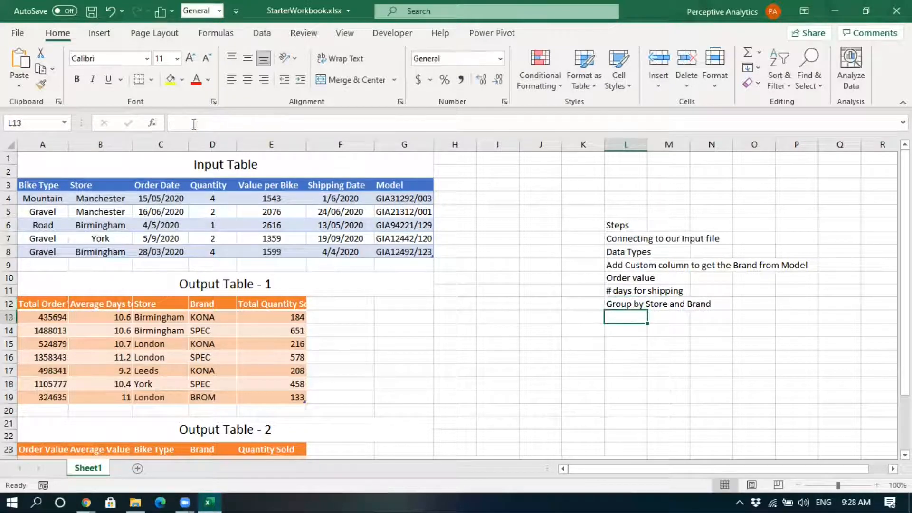
- Add "Output" as the last list entry in cell L13 and autofit column L to the list's text
type("Output")
key("Return")
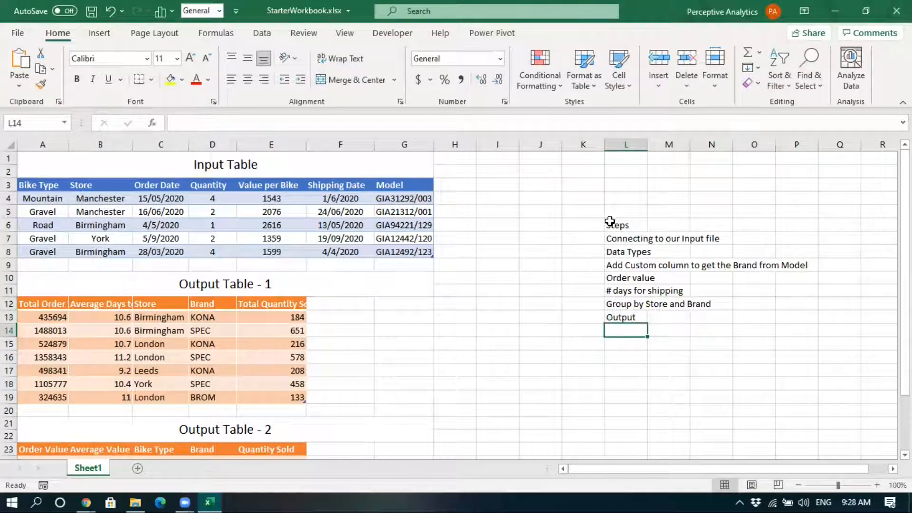
left_click_drag(614, 237, 627, 317)
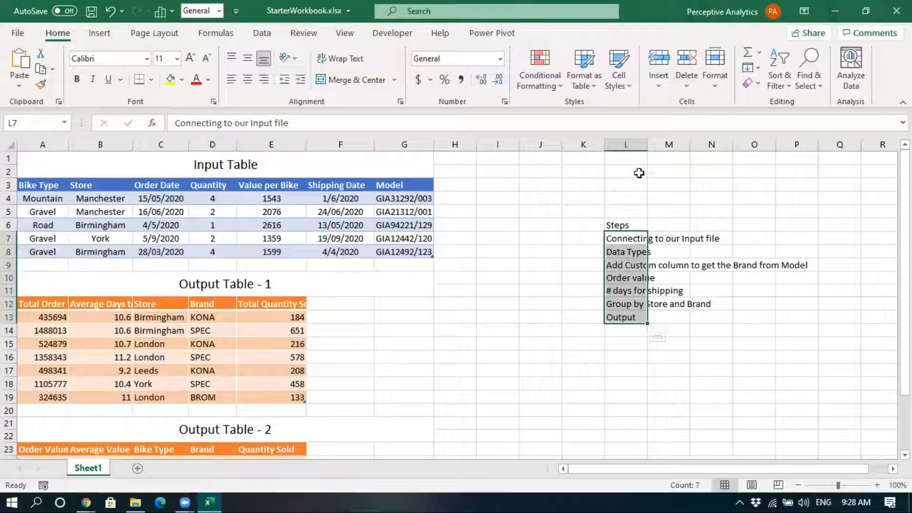
double_click(648, 144)
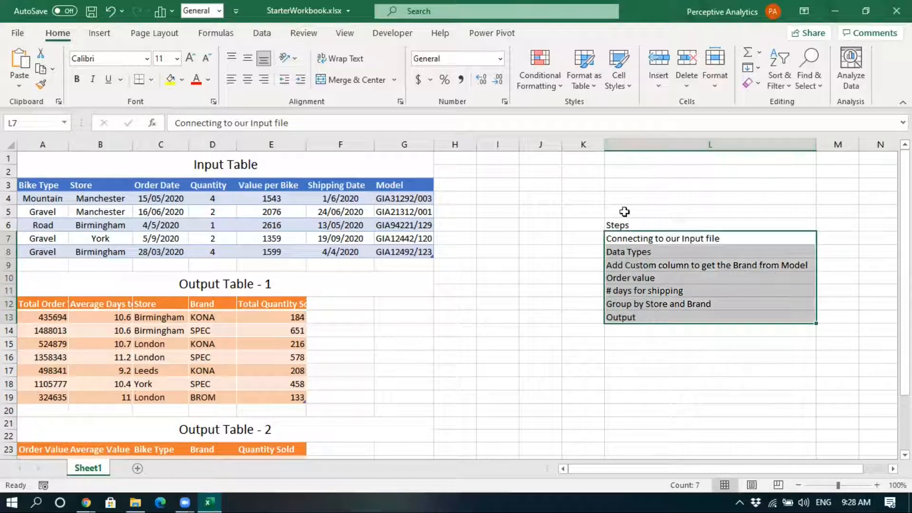
left_click(549, 253)
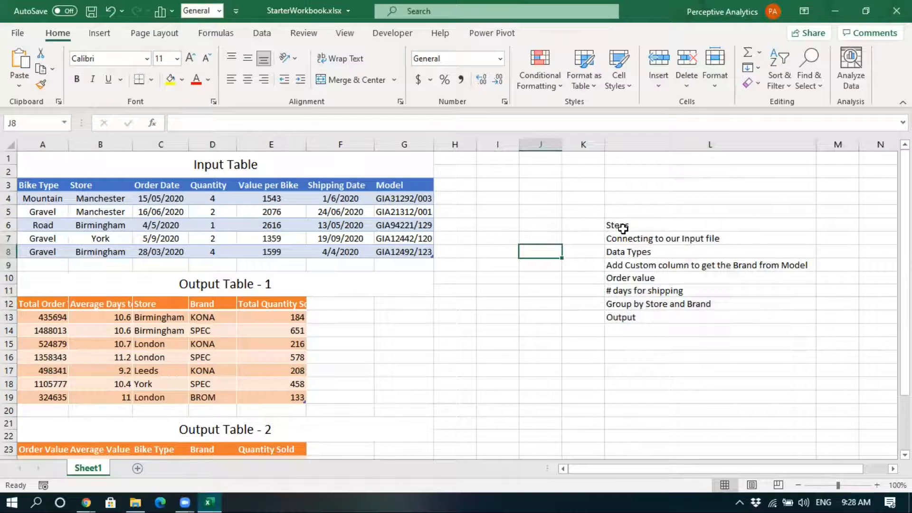
left_click_drag(618, 238, 633, 317)
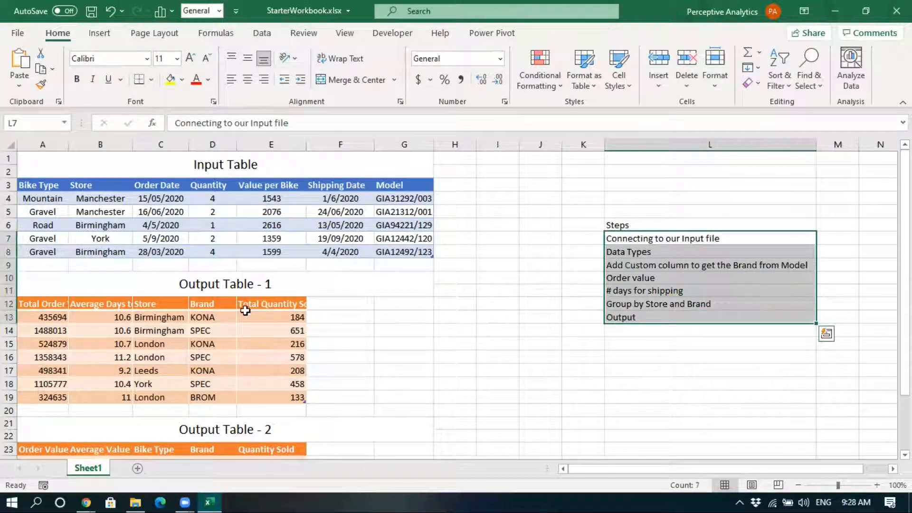
left_click(590, 224)
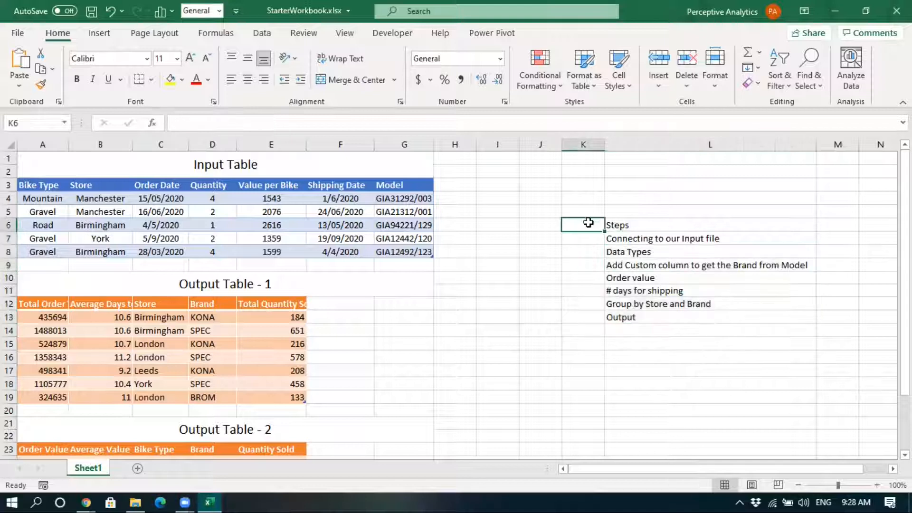
- Import "PD 2021 Wk 2 Input - Bike Model Sales.csv" from the Desktop folder kkss > 20 May and open it in Power Query for transformation
left_click(269, 34)
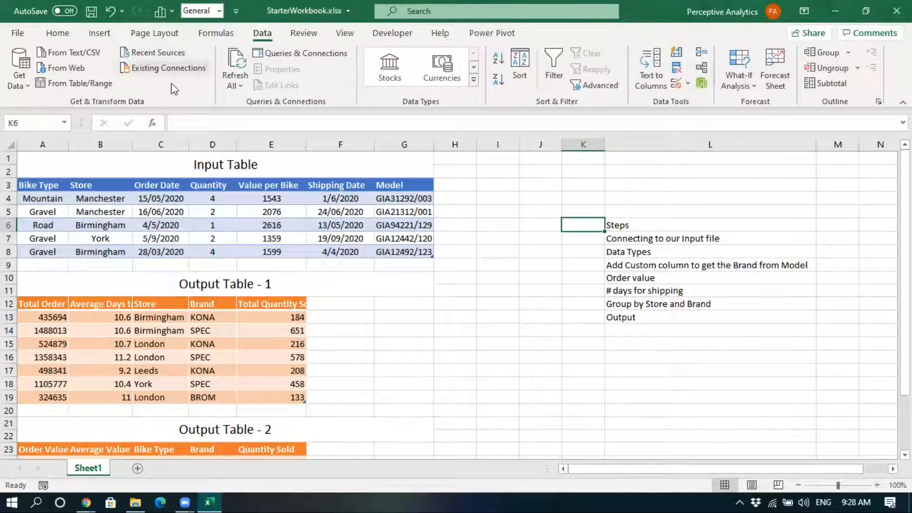
left_click(92, 53)
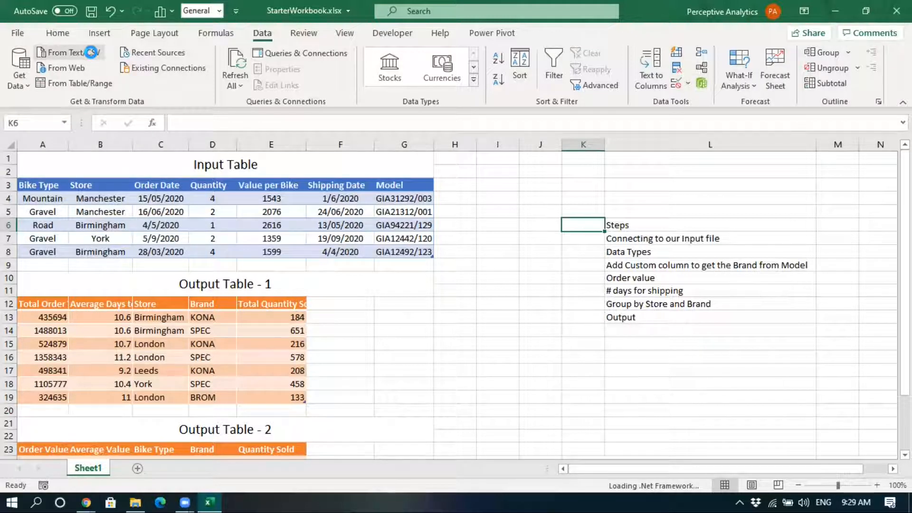
left_click(92, 56)
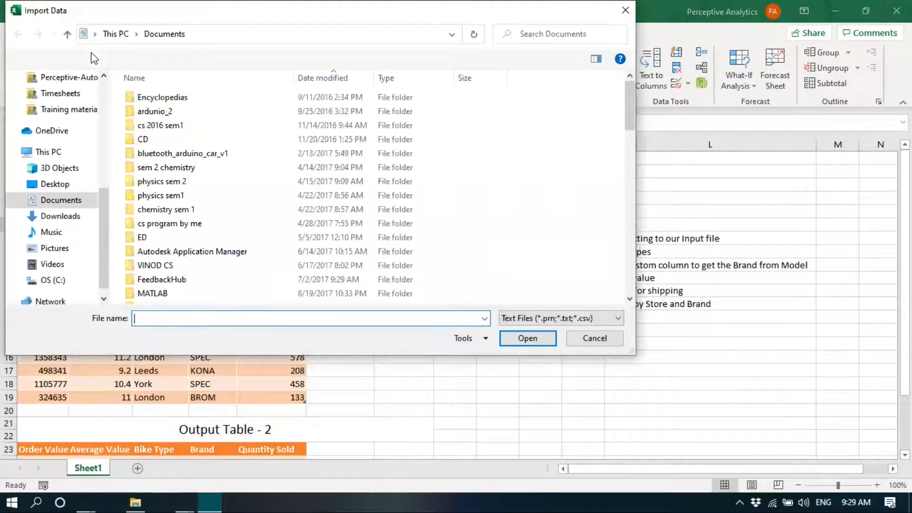
left_click(65, 188)
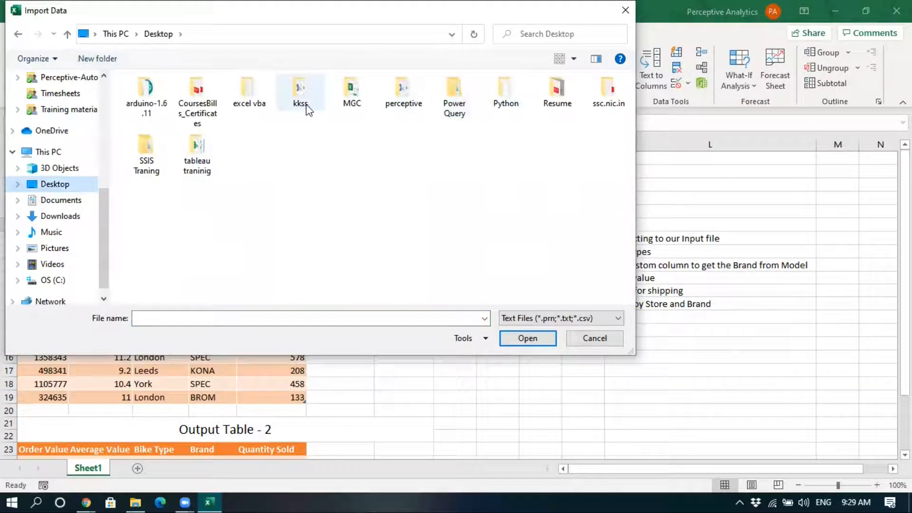
double_click(310, 90)
double_click(193, 171)
left_click(220, 100)
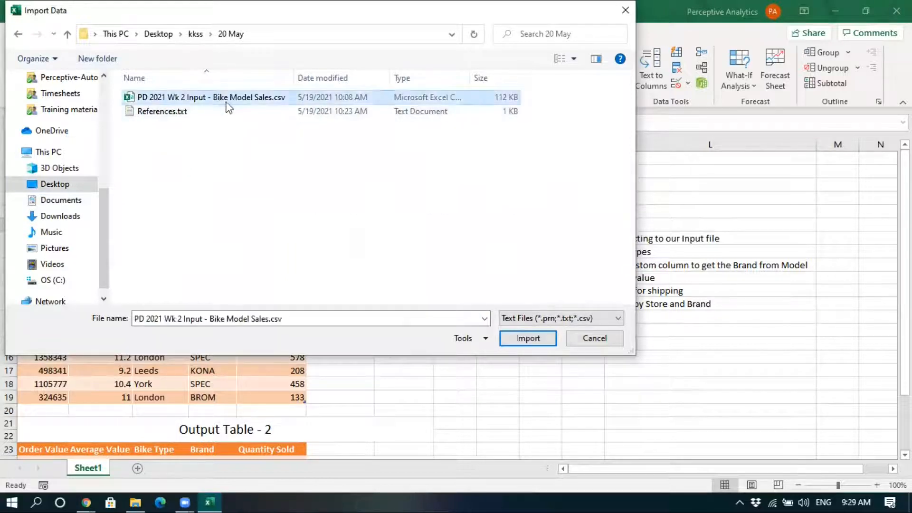
left_click(525, 341)
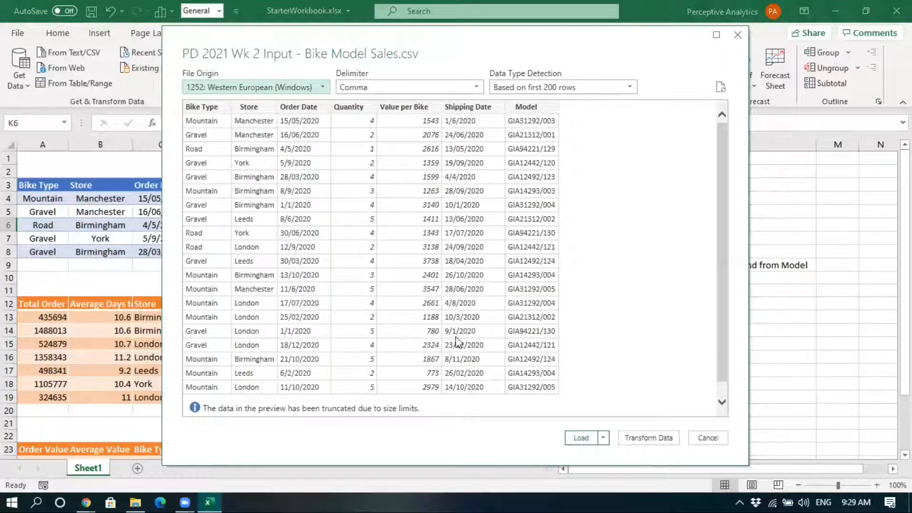
left_click(652, 441)
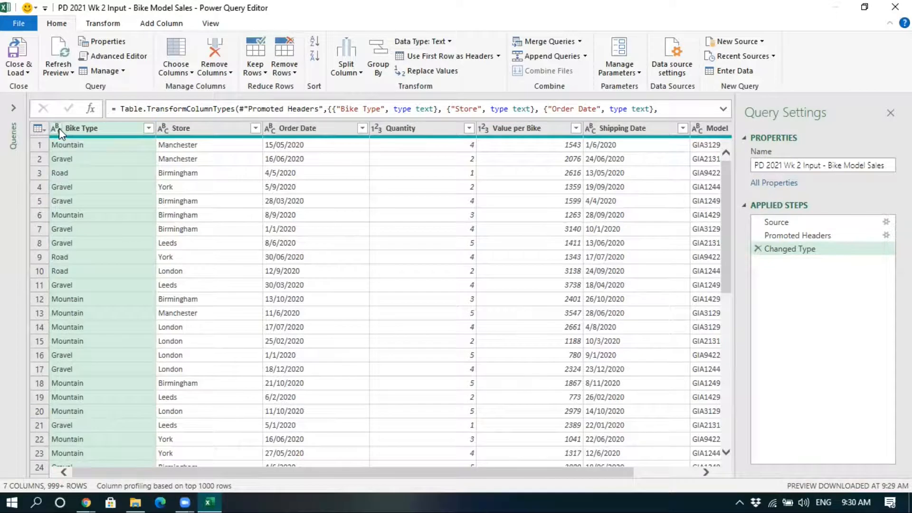
- Try to change the Order Date column's data type to Date, replacing the current type conversion
left_click(200, 128)
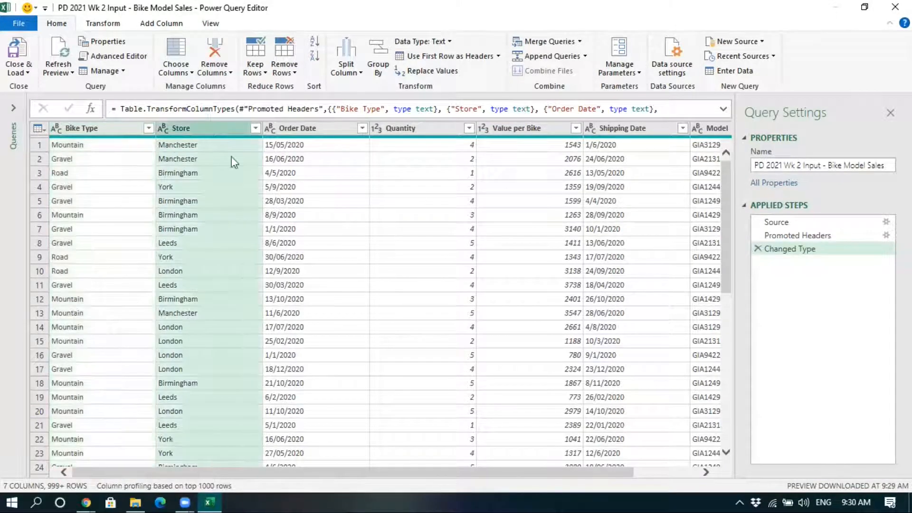
left_click(310, 128)
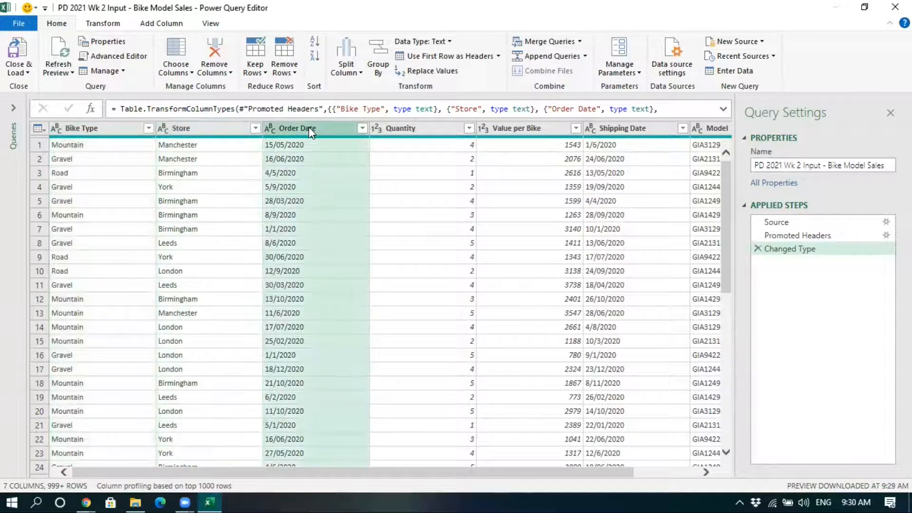
left_click(269, 126)
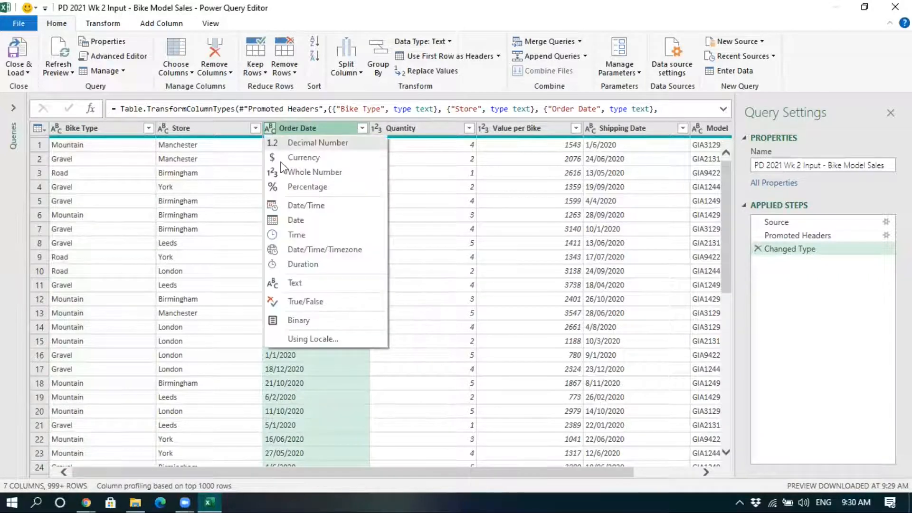
left_click(296, 221)
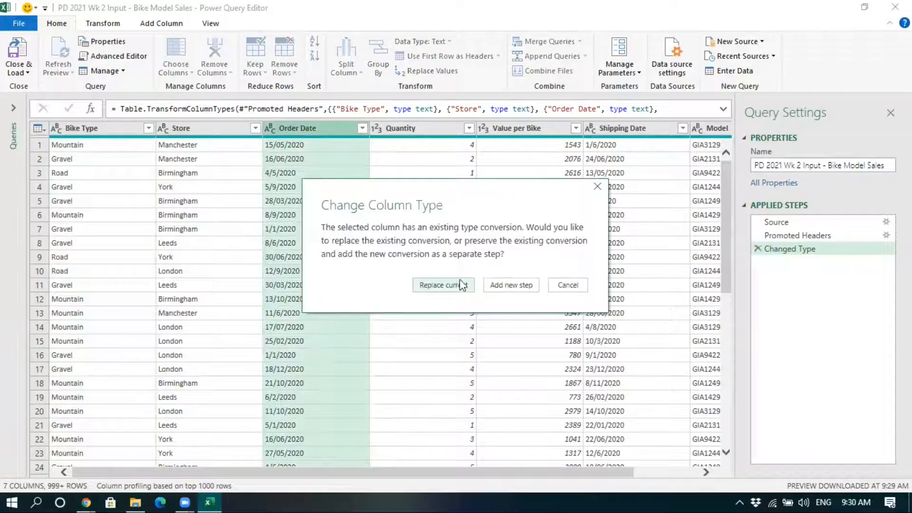
left_click(452, 287)
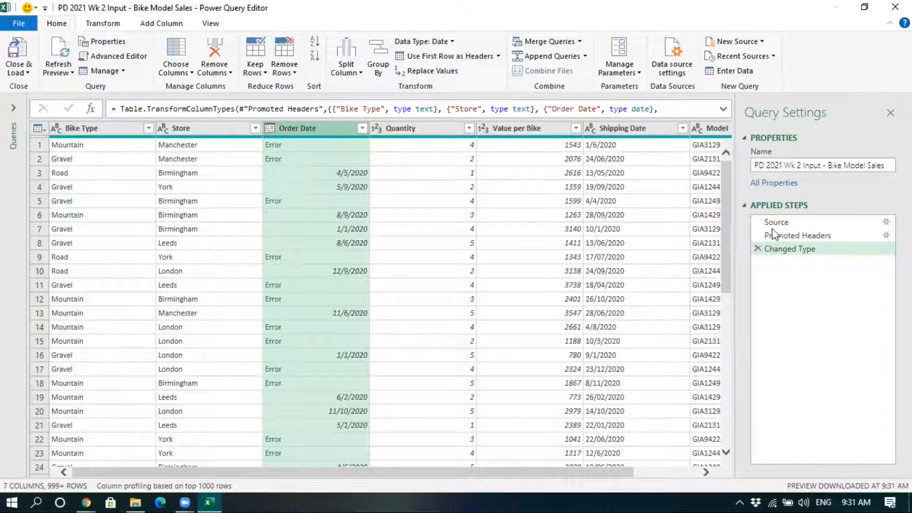
- Inspect the error details of the first Order Date value, checking its day and month order
left_click(273, 145)
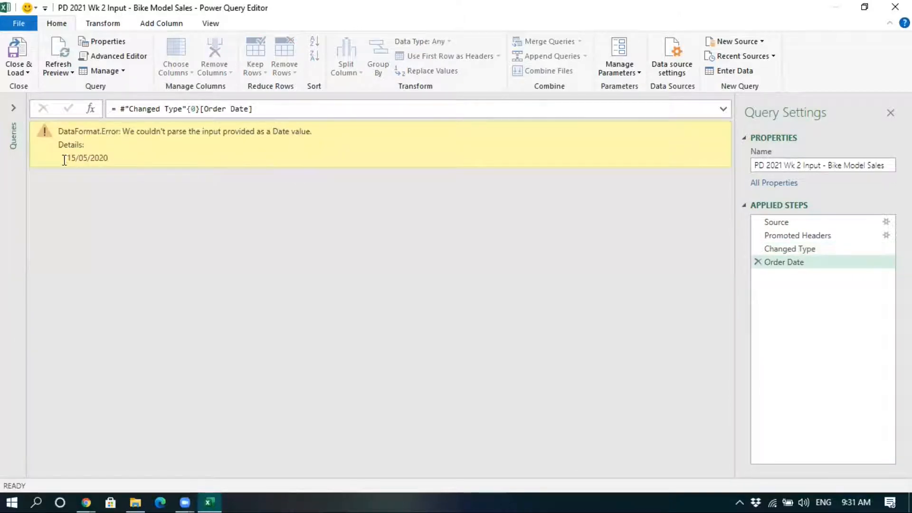
left_click_drag(67, 159, 87, 158)
left_click(75, 161)
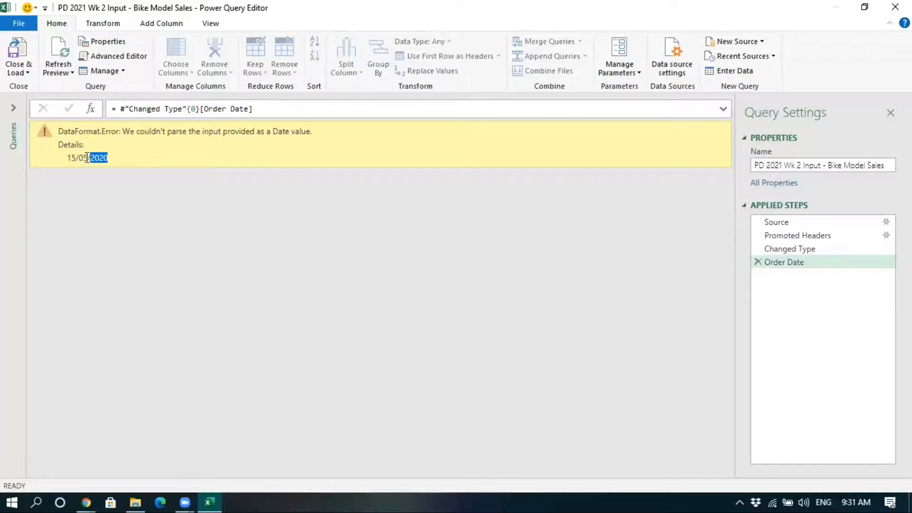
left_click_drag(74, 158, 67, 159)
- Delete the Order Date and Changed Type steps from the query's applied steps
left_click(758, 263)
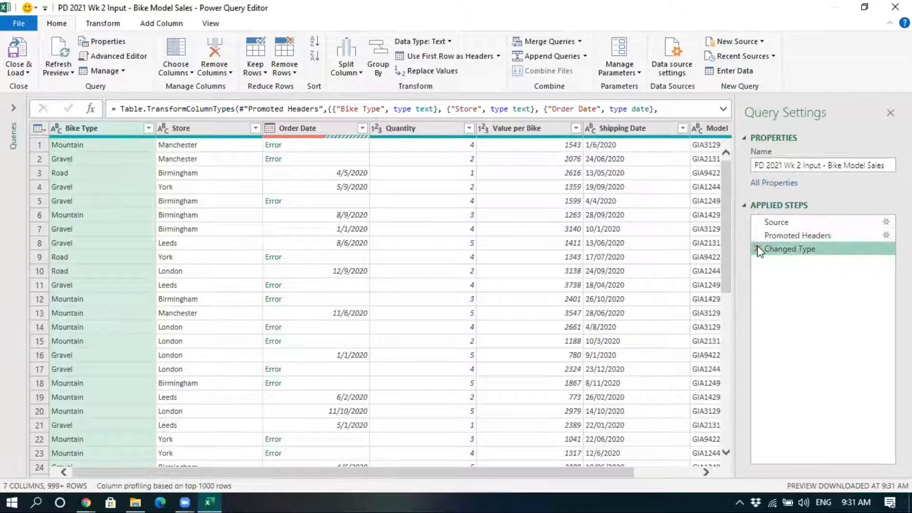
left_click(757, 248)
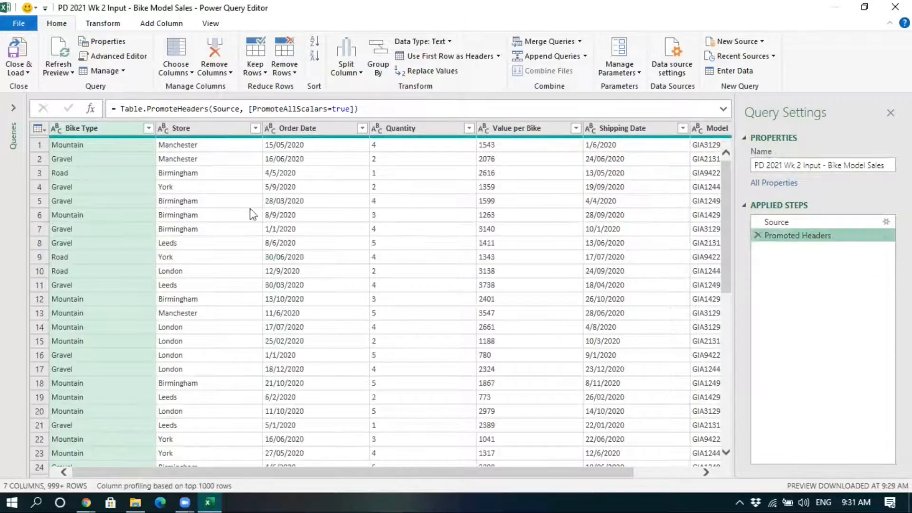
- Start a custom column in the bike sales query and name it "OD"
left_click(328, 149)
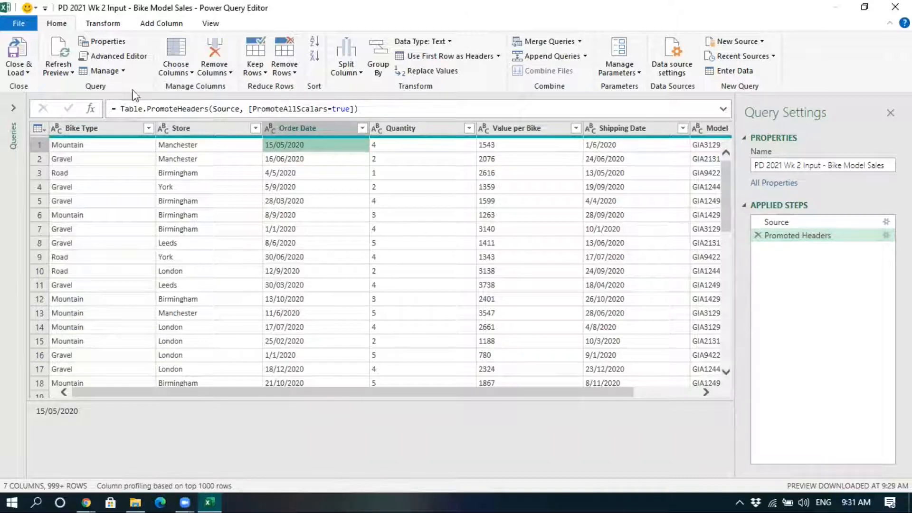
left_click(178, 26)
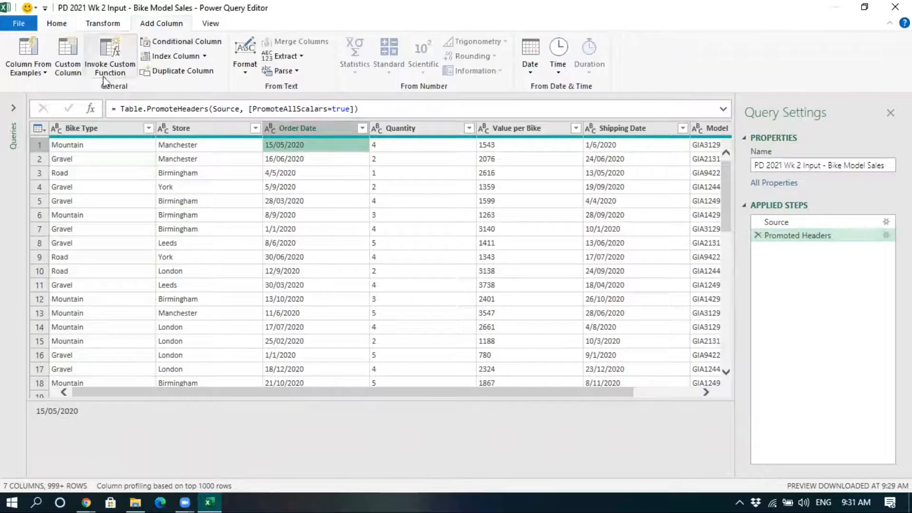
left_click(72, 45)
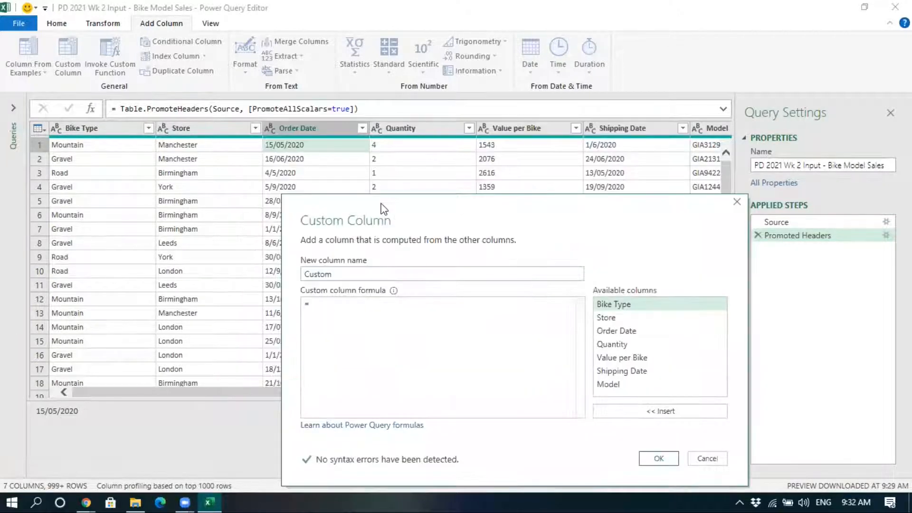
left_click_drag(344, 276, 261, 283)
type("OD")
- Begin the OD column's formula with Date.FromText([Order Date], and an opening quote for the culture argument
left_click(318, 304)
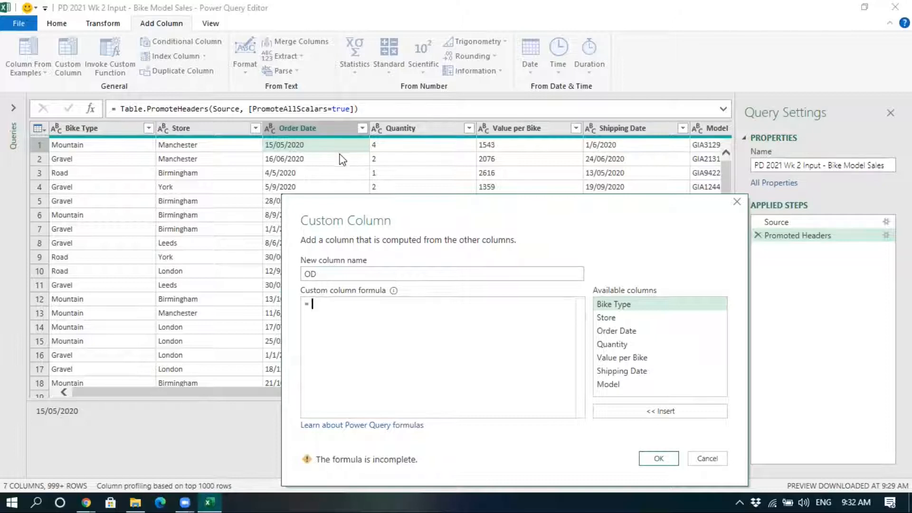
type("Da")
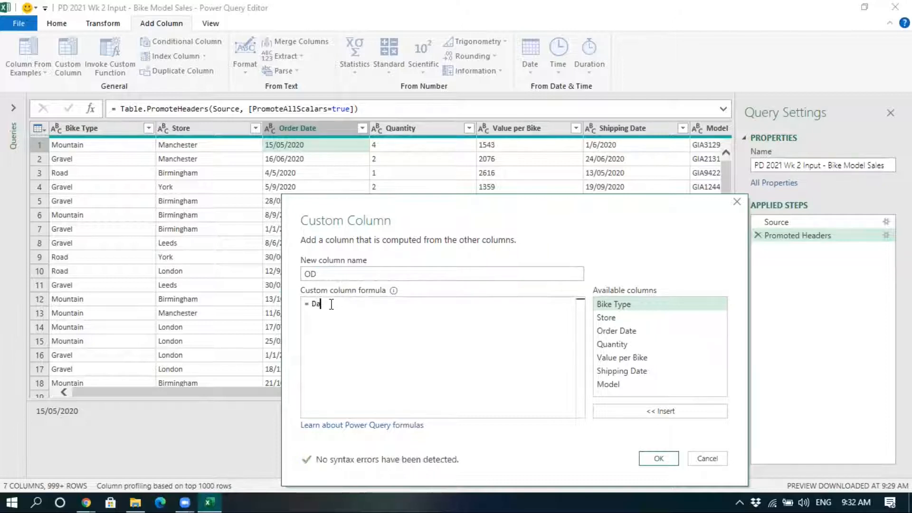
type("te.FromText")
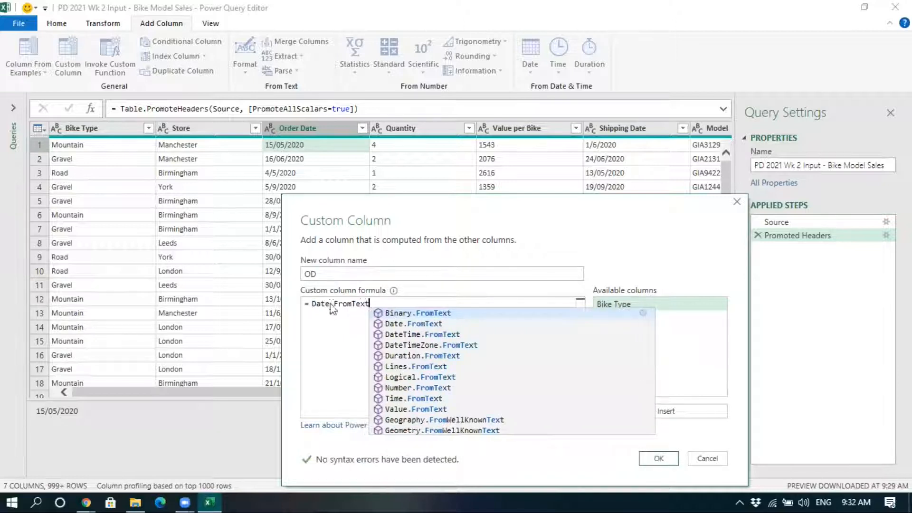
type("(")
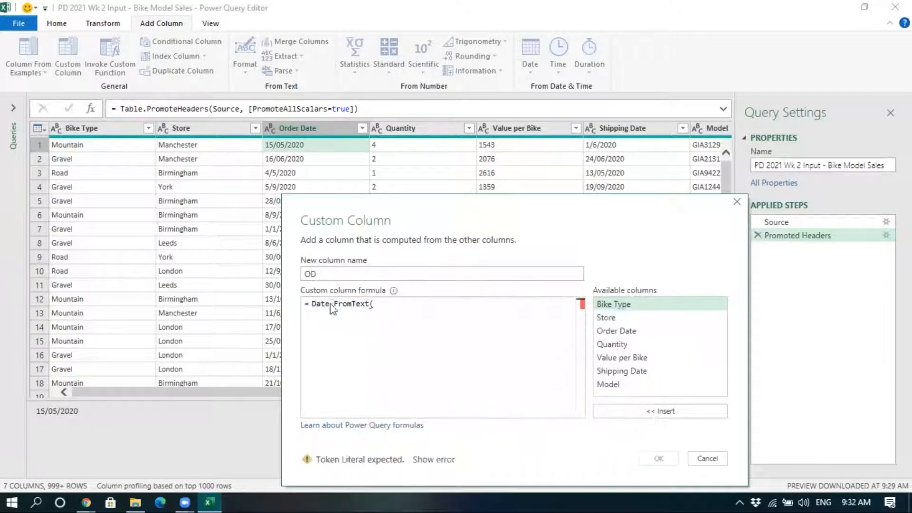
double_click(612, 333)
type(",\"")
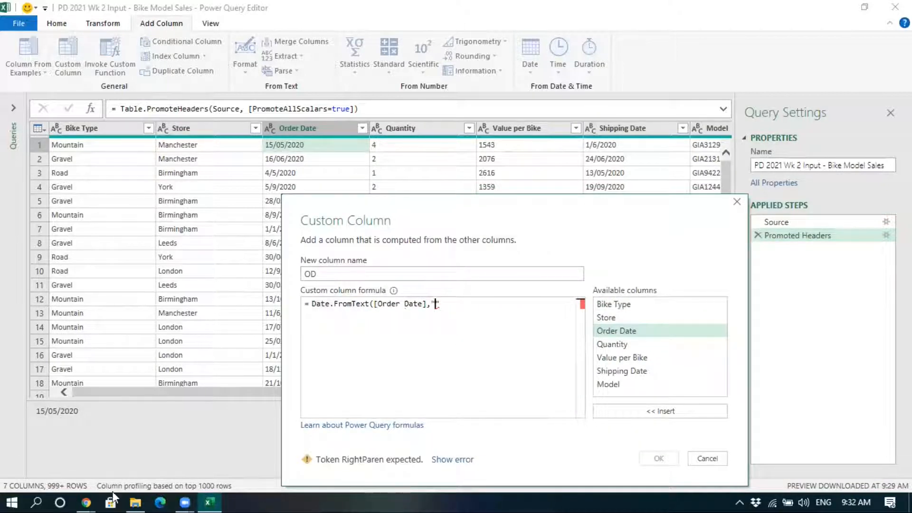
- Switch to the Supported Culture Codes page in Chrome and copy the culture code "hi" for Hindi
mouse_move(86, 491)
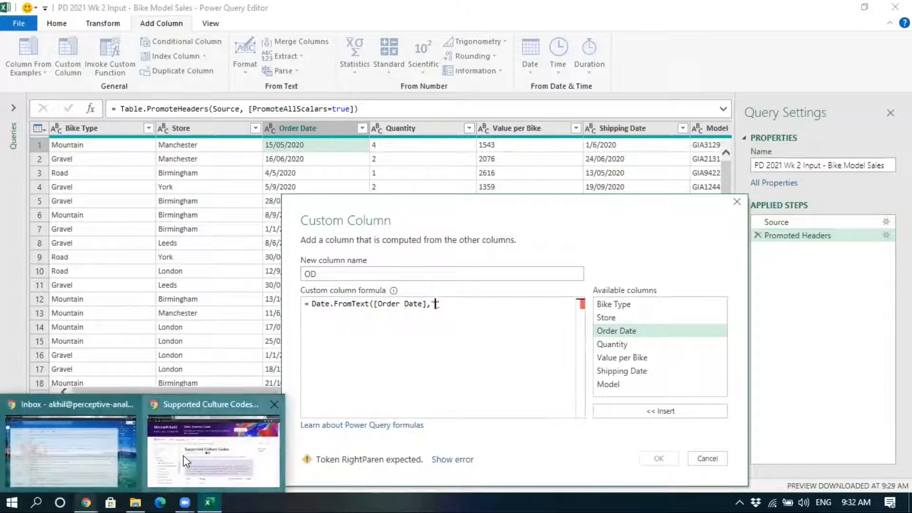
left_click(186, 461)
scroll(352, 305, "down", 4)
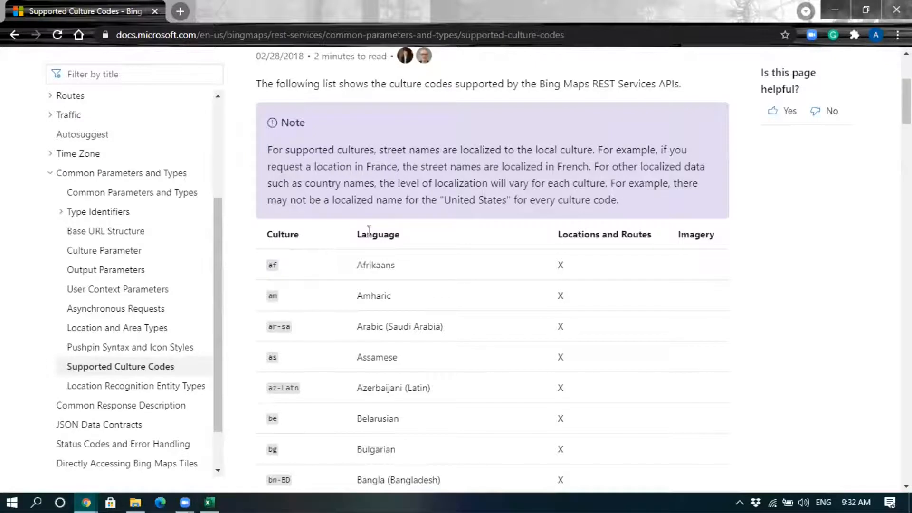
scroll(347, 342, "down", 5)
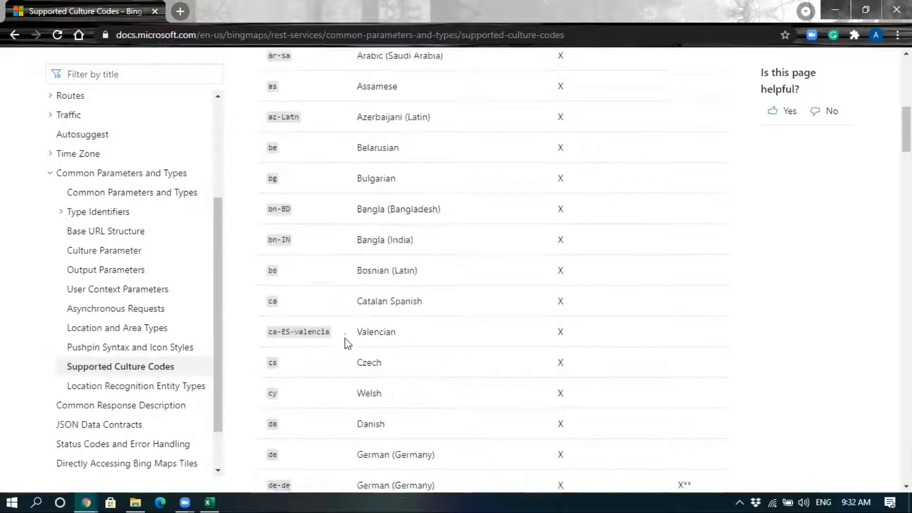
scroll(346, 342, "down", 1)
scroll(375, 204, "down", 1)
scroll(383, 204, "down", 6)
scroll(385, 214, "down", 6)
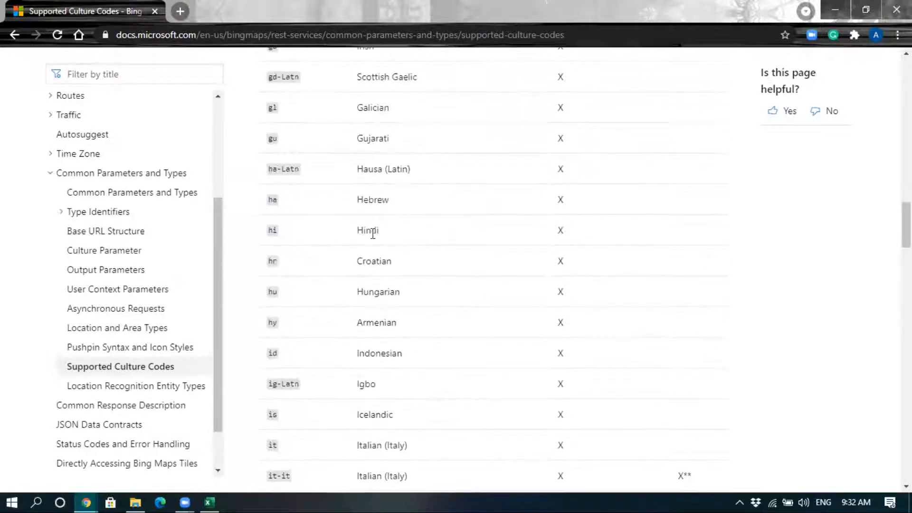
double_click(273, 230)
key("ctrl+c")
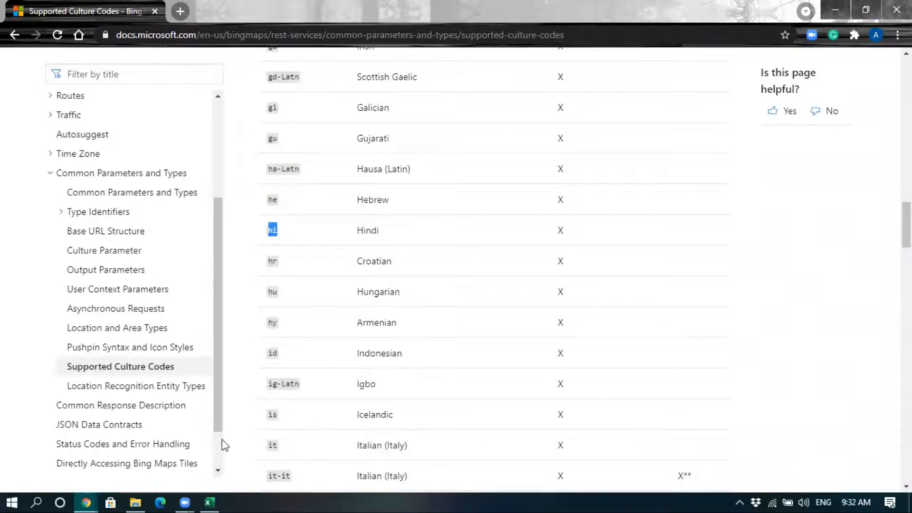
- Return to Power Query Editor, complete the formula as Date.FromText([Order Date],"hi") and create the OD column
left_click(209, 502)
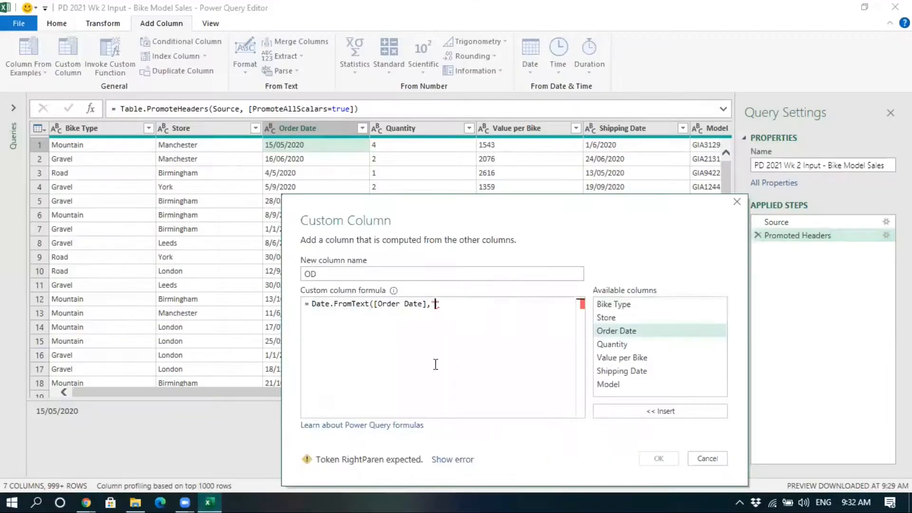
key("ctrl+v")
type(")")
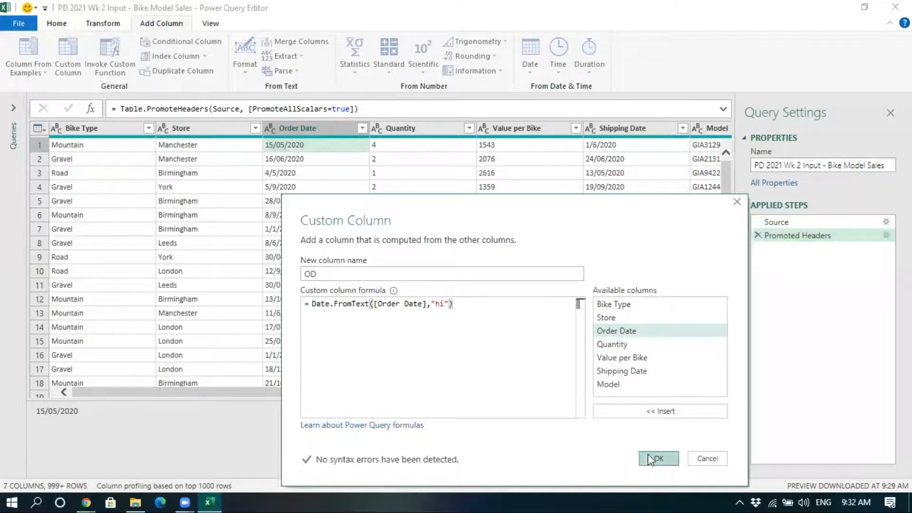
left_click(658, 458)
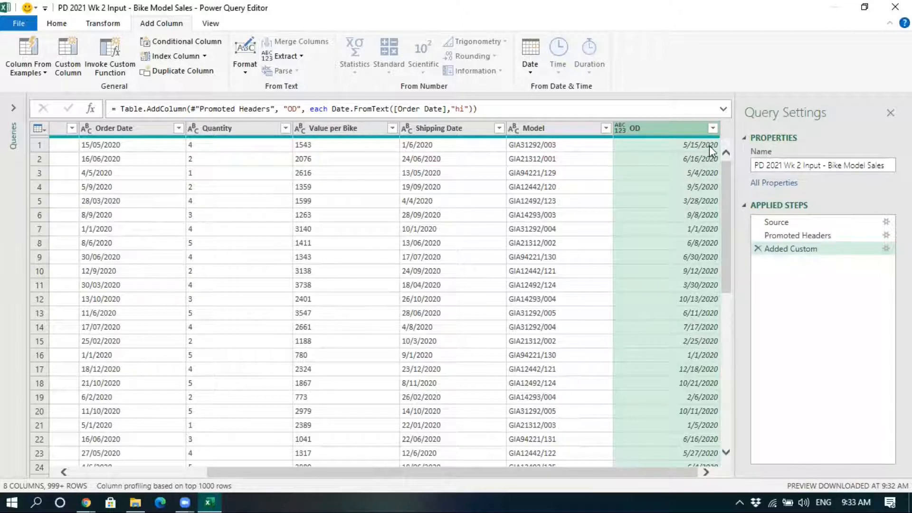
- Set the OD column's data type to Date and check its converted dates against the Order Date column
left_click(621, 127)
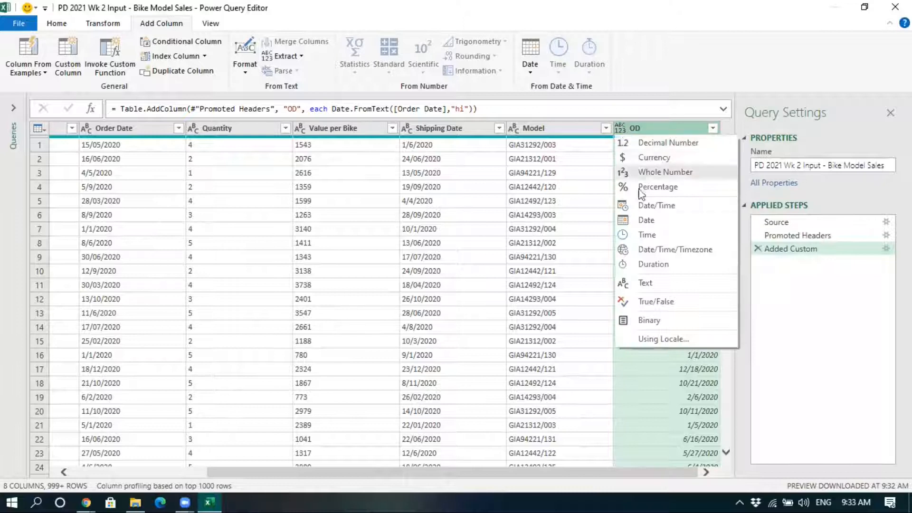
left_click(646, 220)
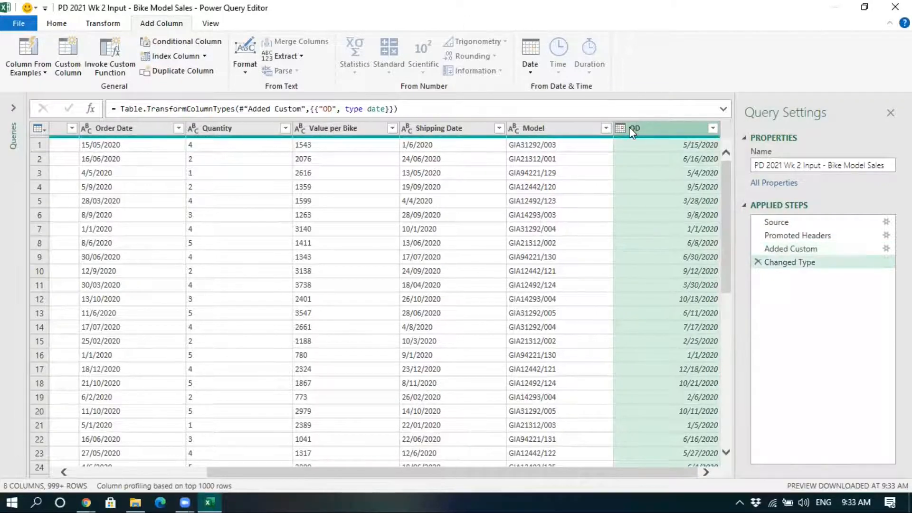
scroll(689, 430, "down", 4)
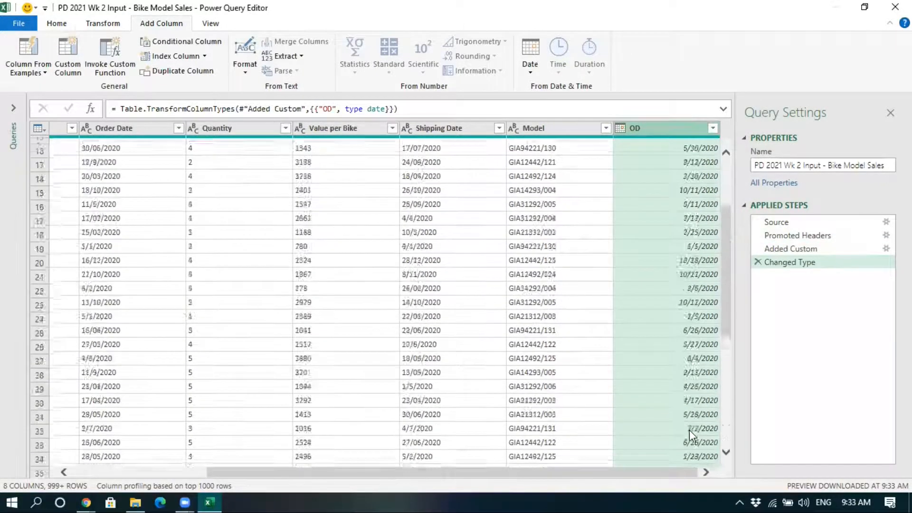
scroll(685, 409, "up", 4)
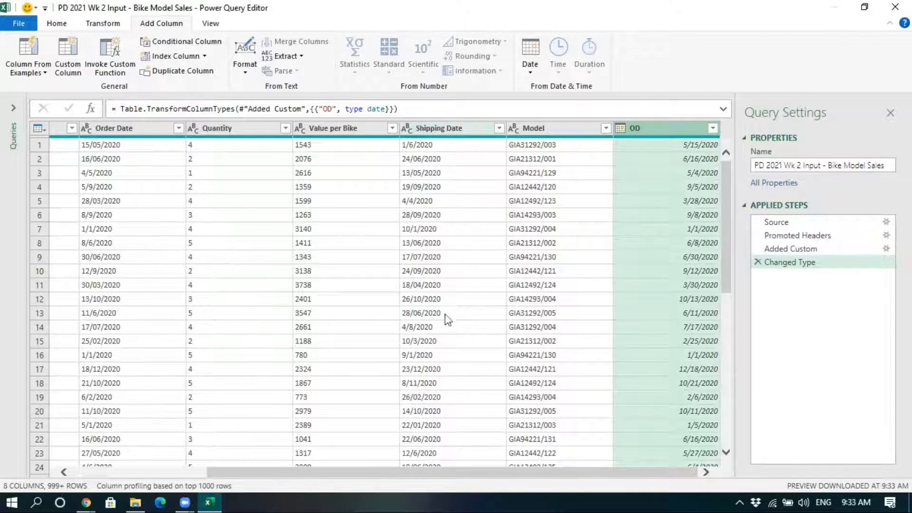
- Try converting the Shipping Date column directly to the Date type, and delete the Changed Type step
left_click(407, 128)
left_click(441, 218)
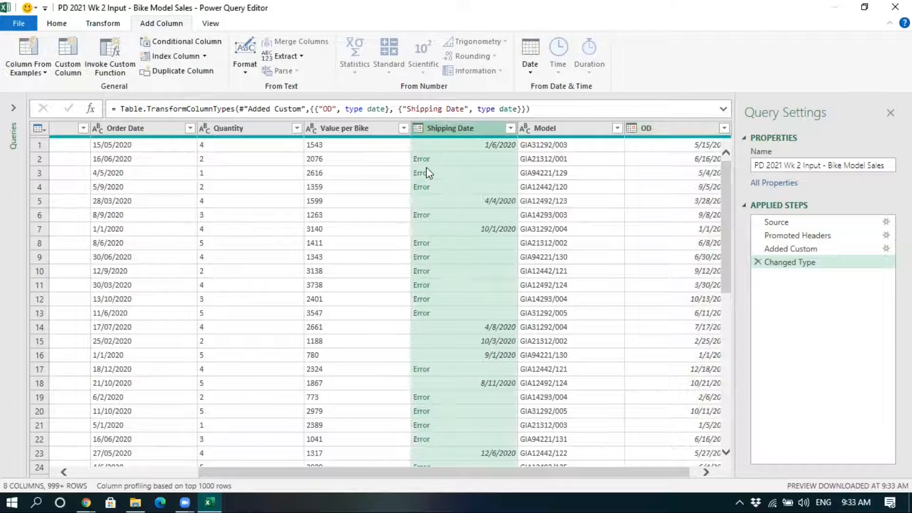
left_click(758, 261)
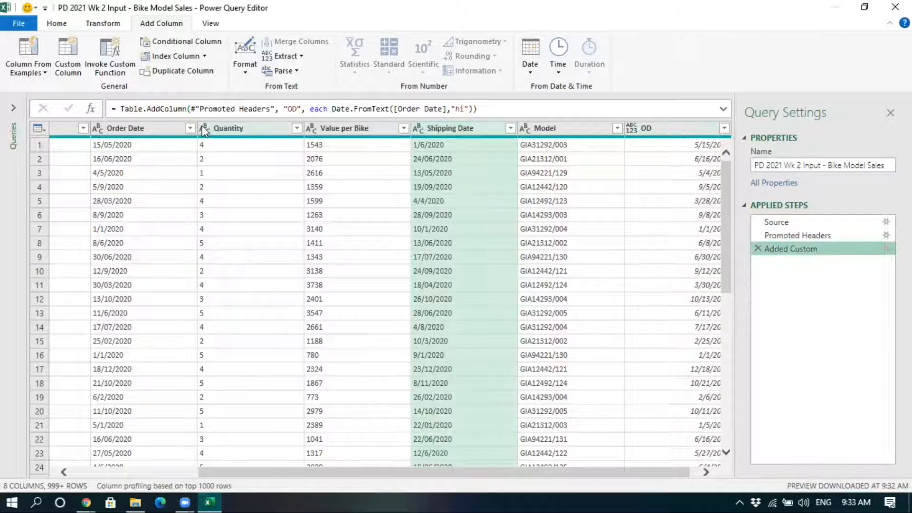
- Reopen the OD custom column's definition from its applied step and review the Date.FromText formula
left_click_drag(403, 472, 428, 481)
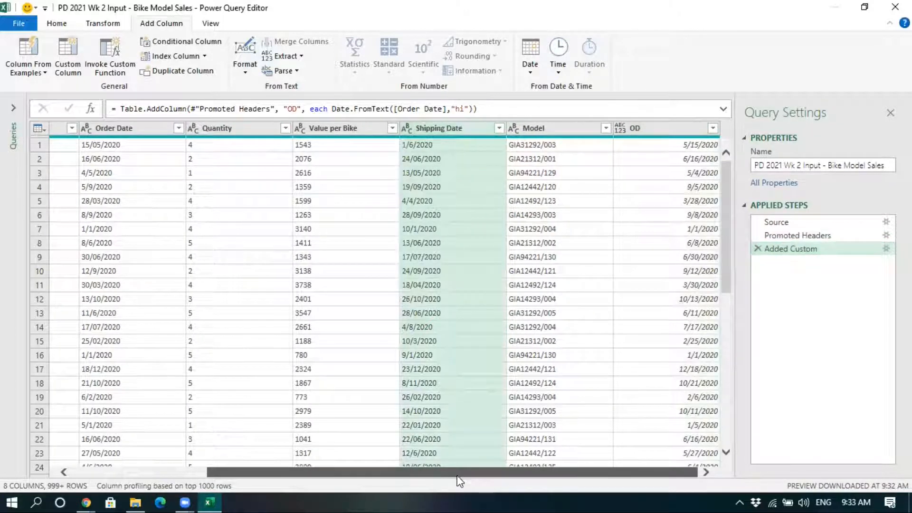
left_click(658, 135)
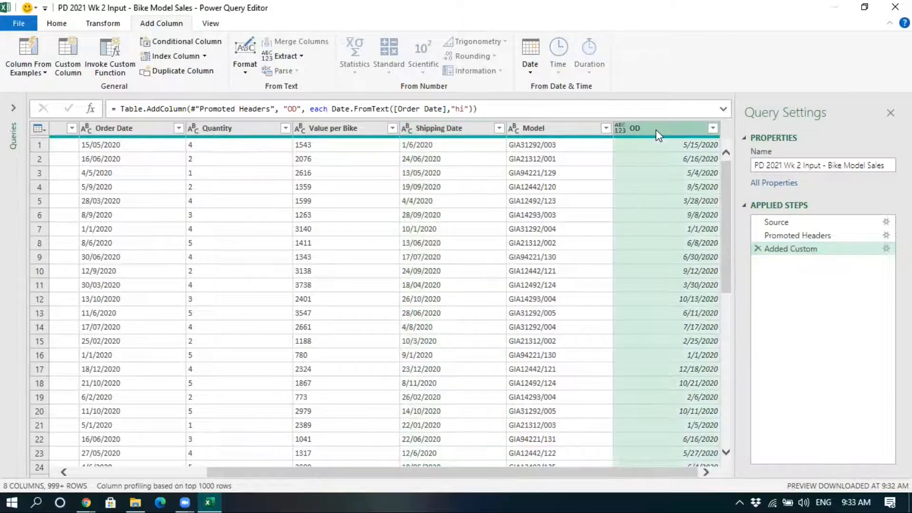
left_click(887, 248)
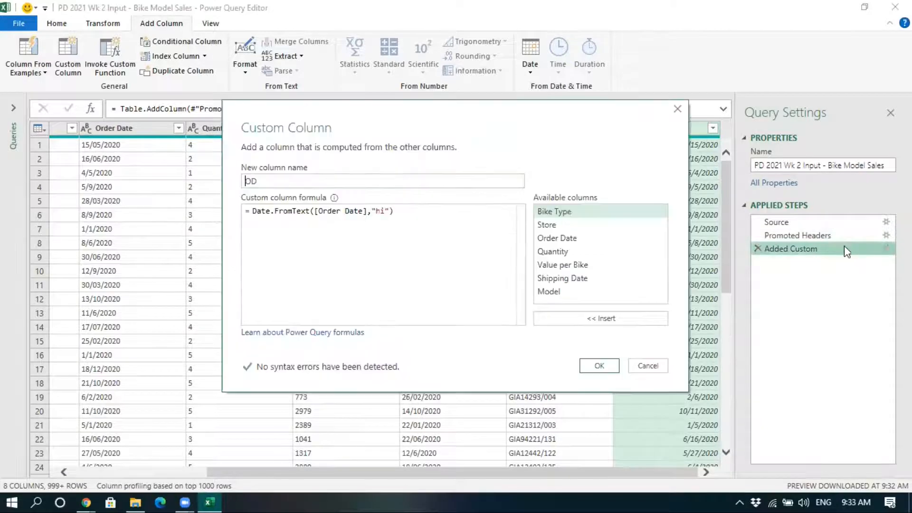
left_click_drag(387, 106, 317, 152)
left_click(341, 263)
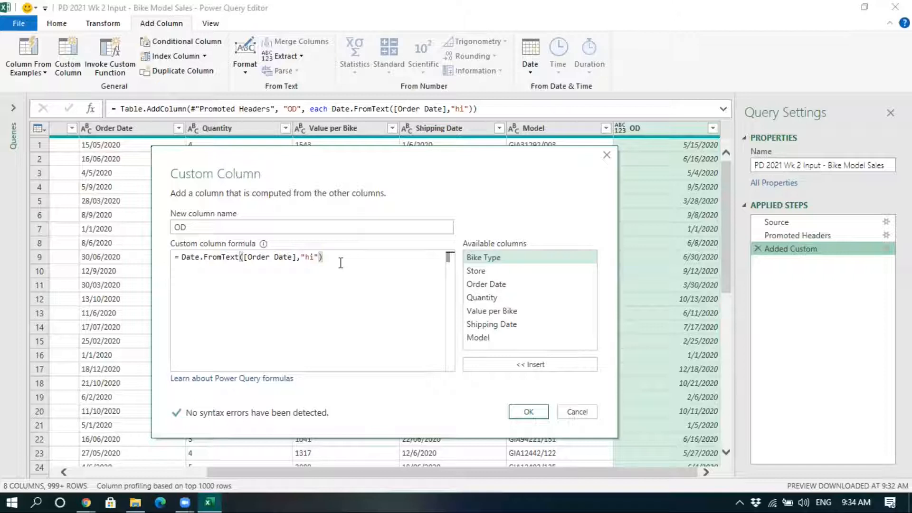
left_click(527, 411)
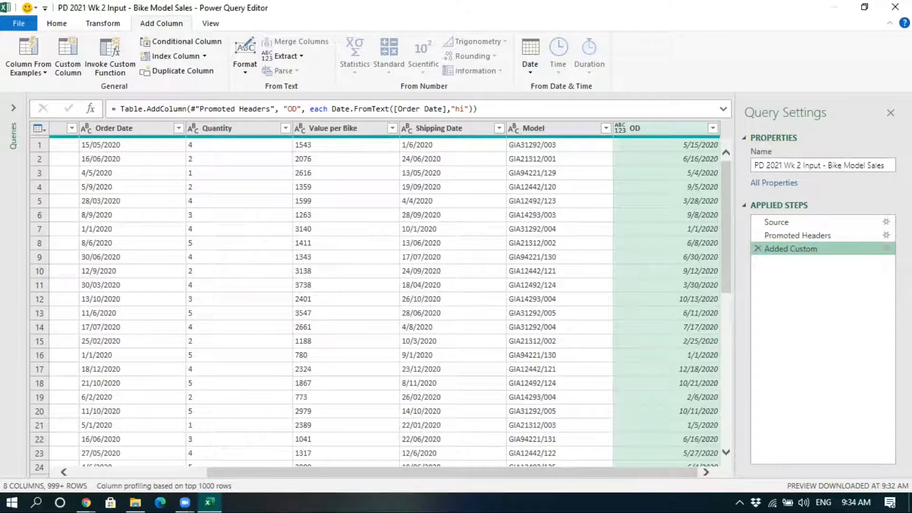
- Add a custom column named "SD" with the formula Date.FromText([Shipping Date],"hi")
left_click(64, 52)
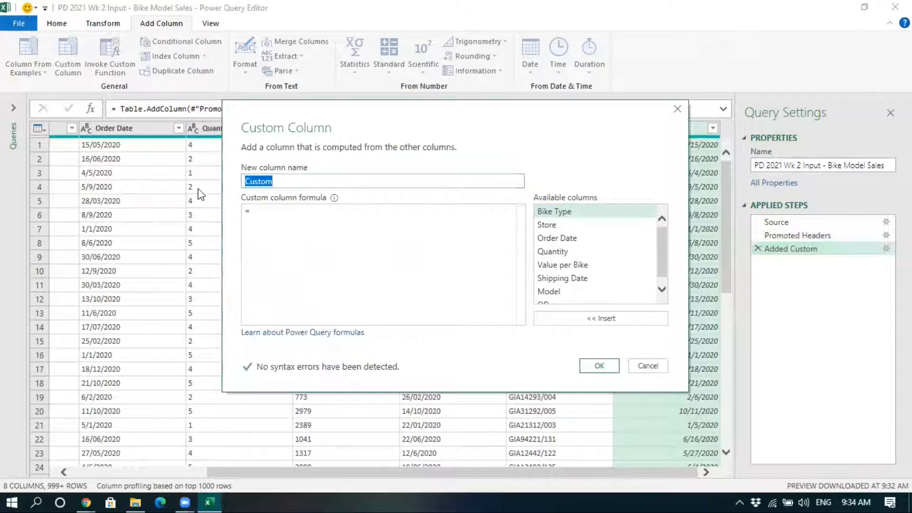
type("SD")
left_click(272, 220)
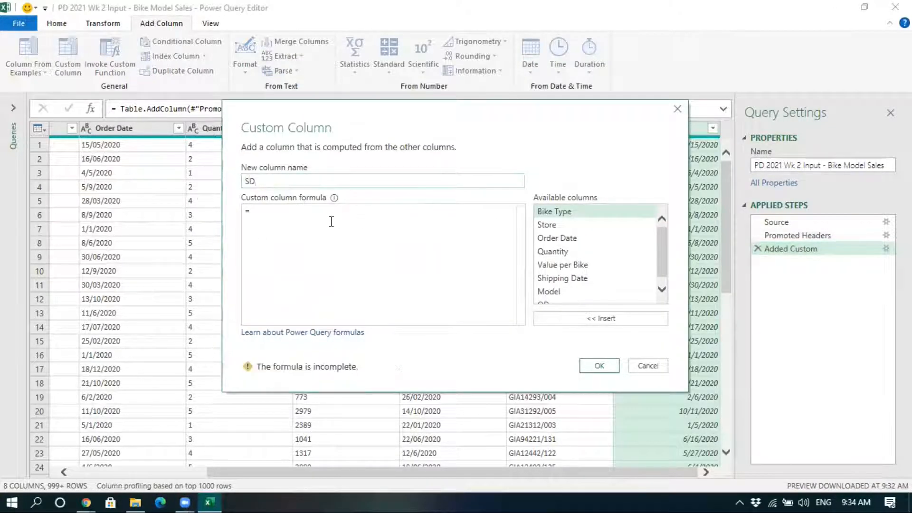
type("Date")
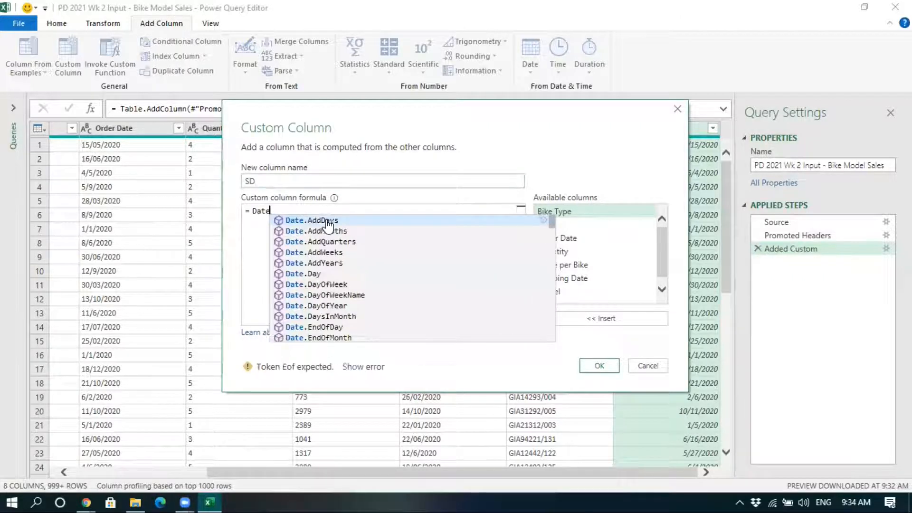
type(".FromText(")
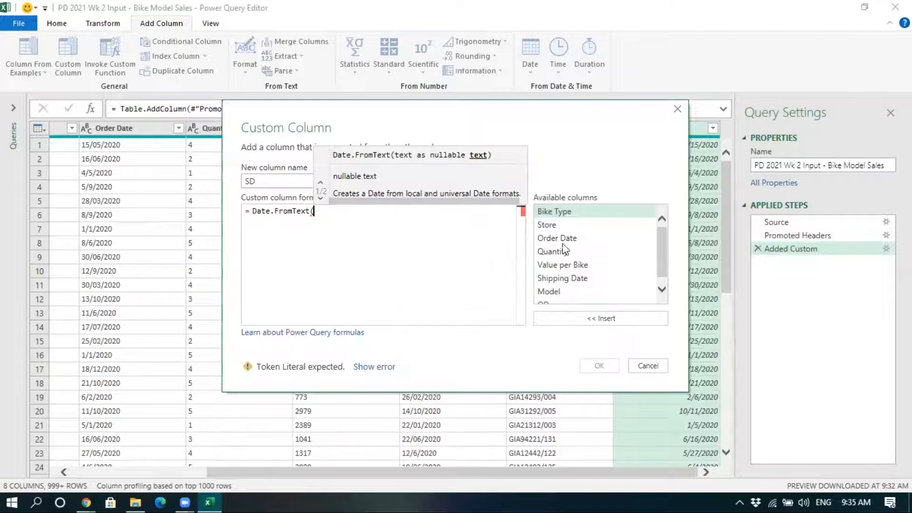
double_click(567, 278)
type(",")
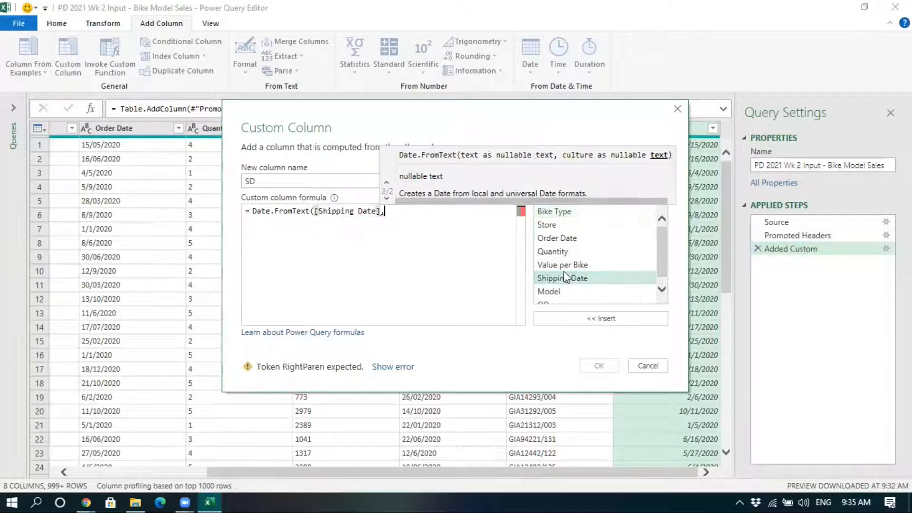
type("\"hi\"")
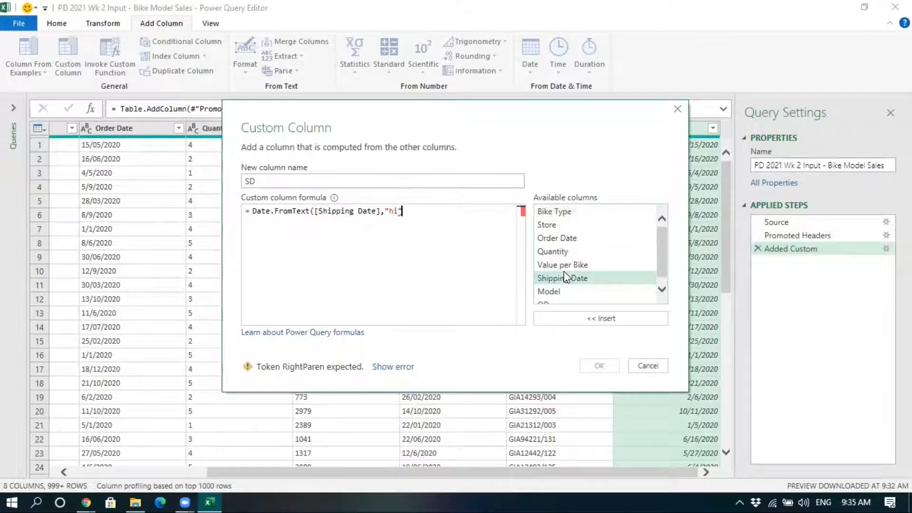
type(")")
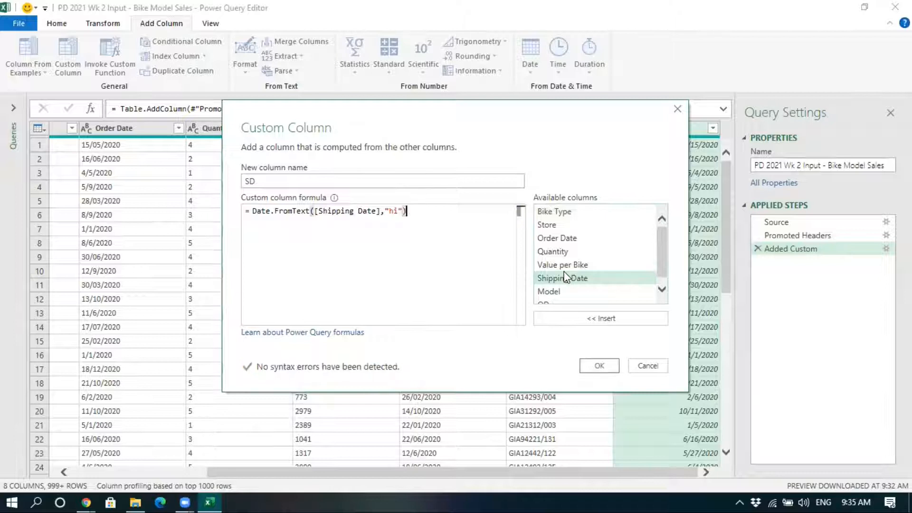
left_click(600, 366)
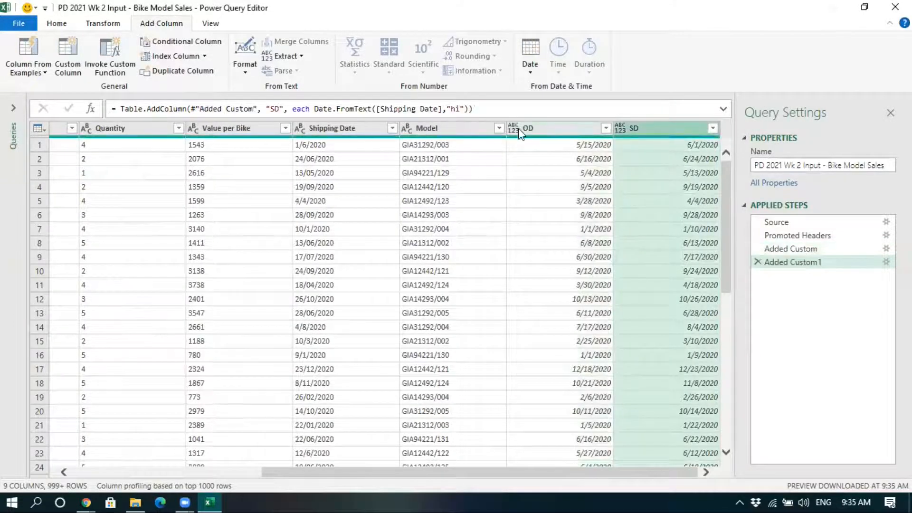
- Set the data type of both the OD and SD columns to Date
left_click(512, 126)
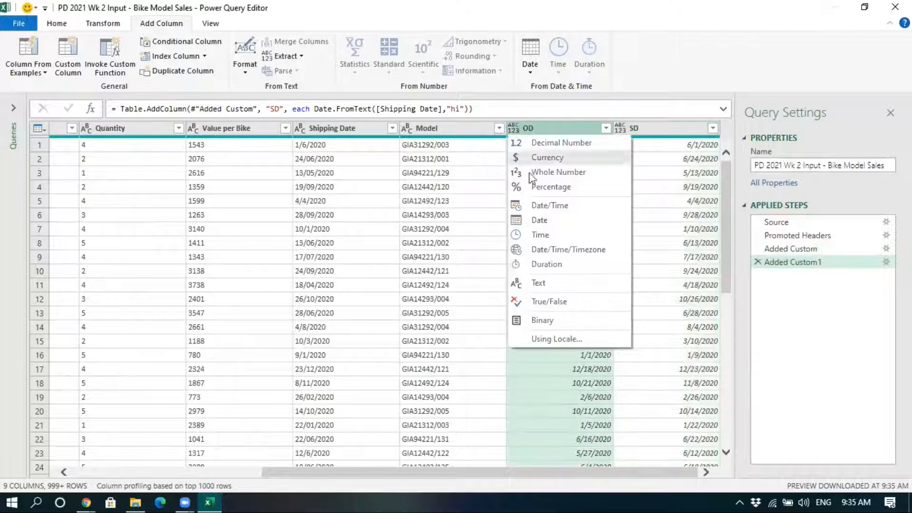
left_click(549, 224)
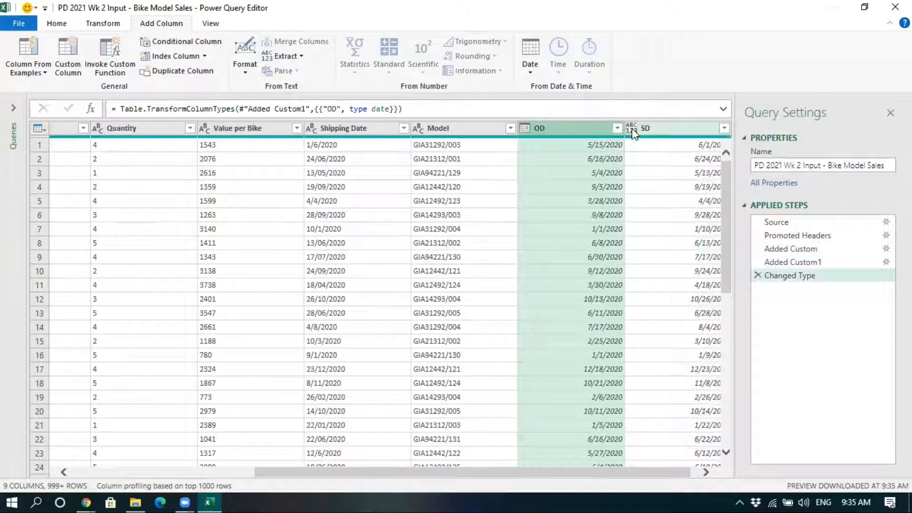
left_click(632, 129)
left_click(623, 130)
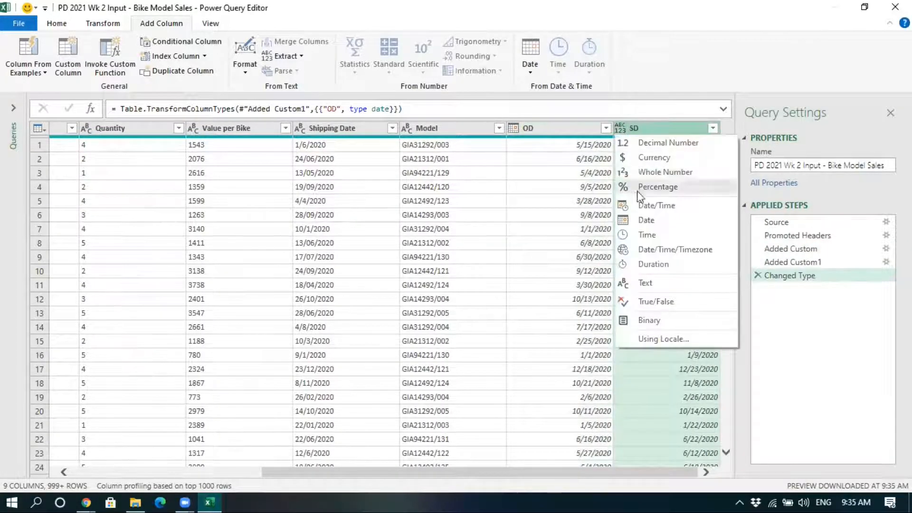
left_click(645, 227)
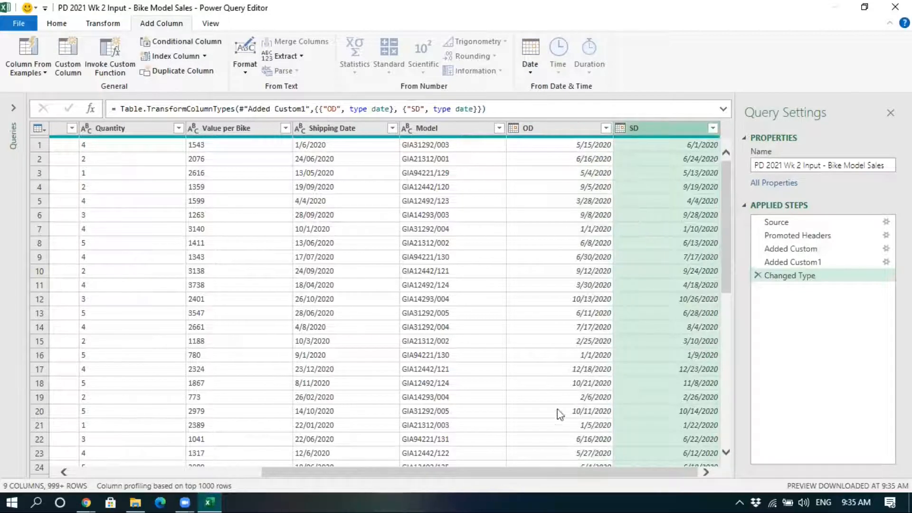
- Remove the original Order Date and Shipping Date text columns from the query
left_click_drag(525, 480, 489, 477)
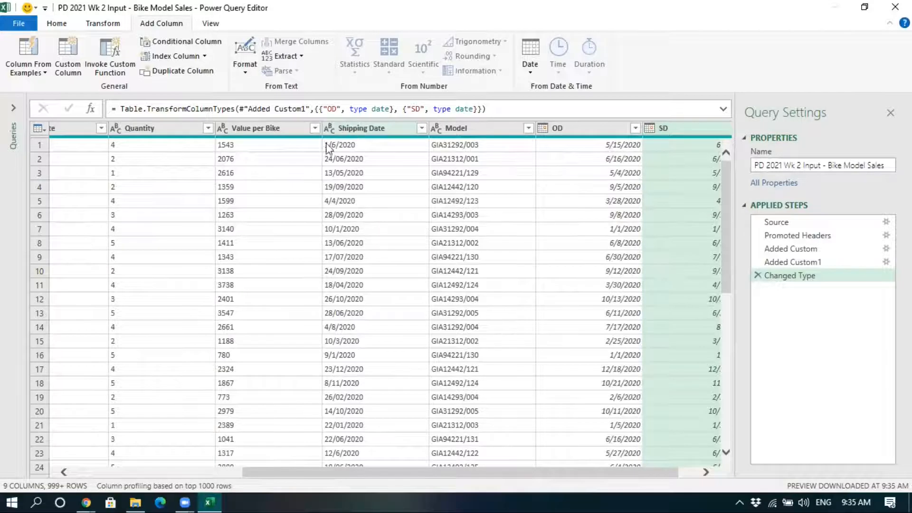
left_click_drag(349, 471, 237, 474)
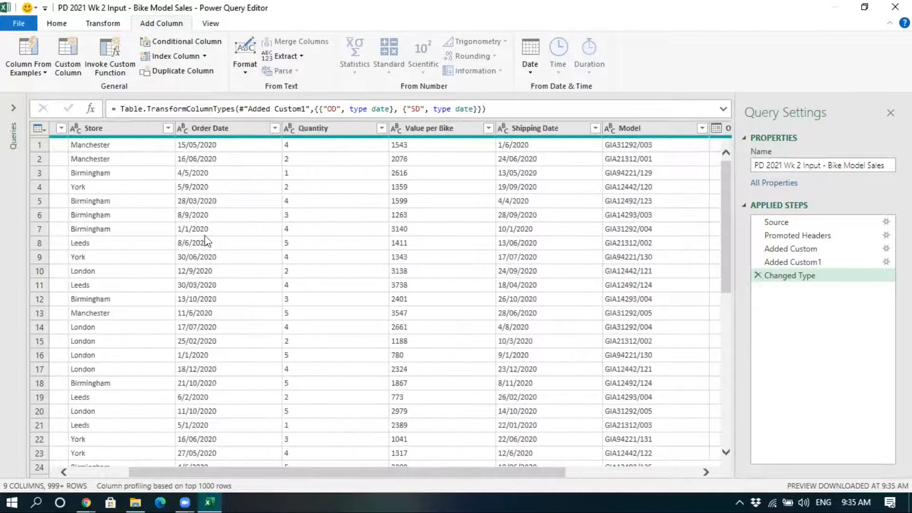
left_click(201, 128)
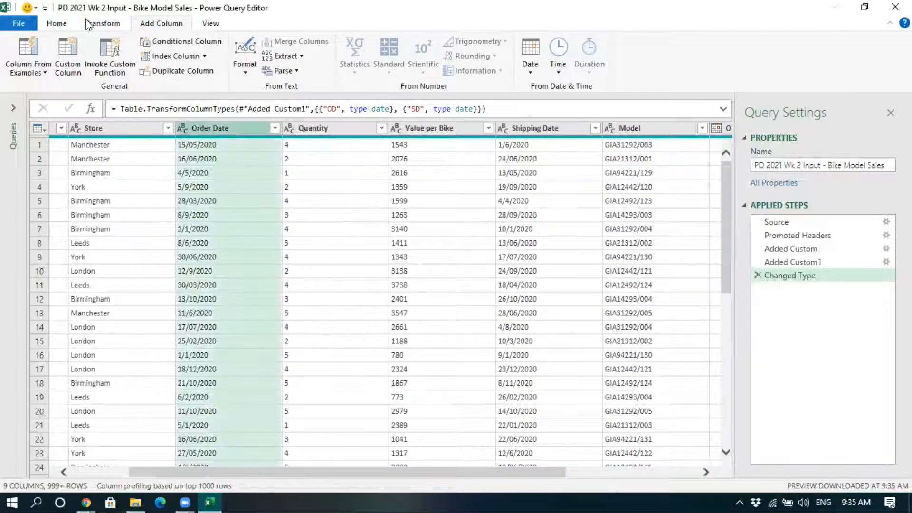
left_click(70, 23)
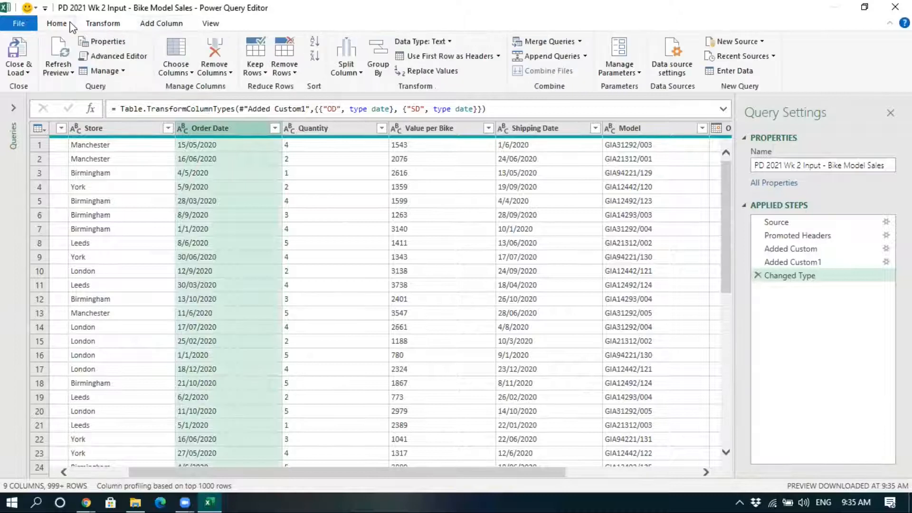
left_click(216, 39)
left_click(430, 127)
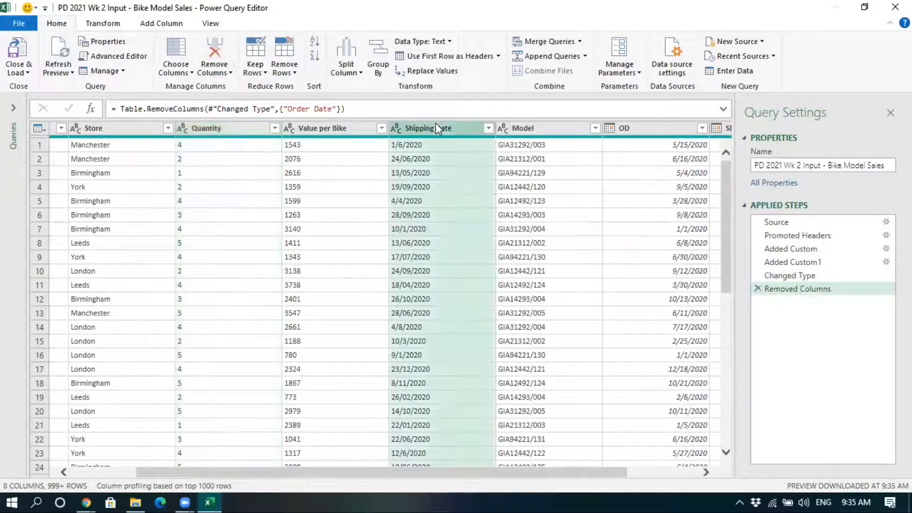
left_click(219, 43)
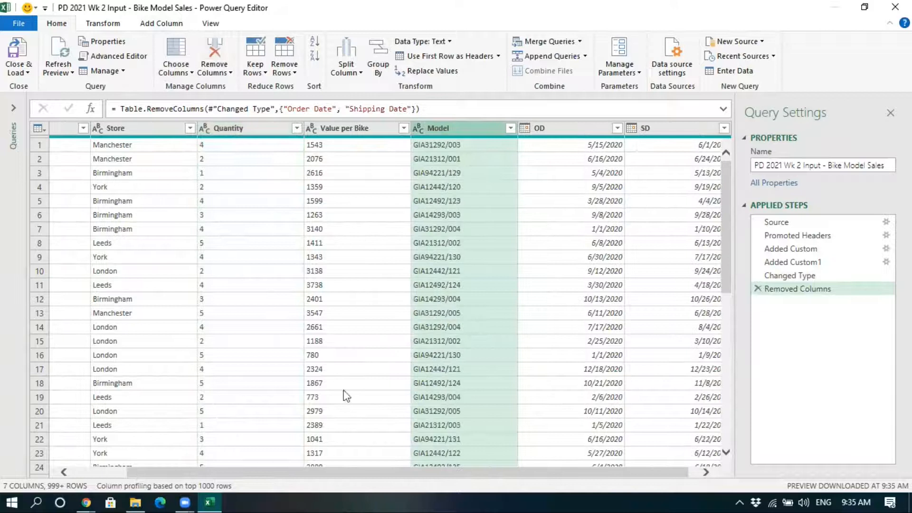
- Set the Quantity column's data type to Whole Number and the Value per Bike column's to Currency
left_click(204, 129)
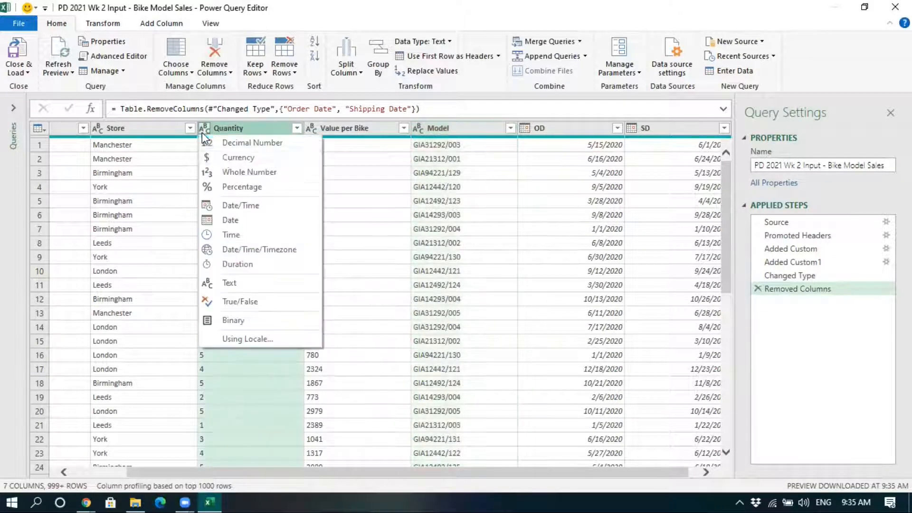
left_click(235, 174)
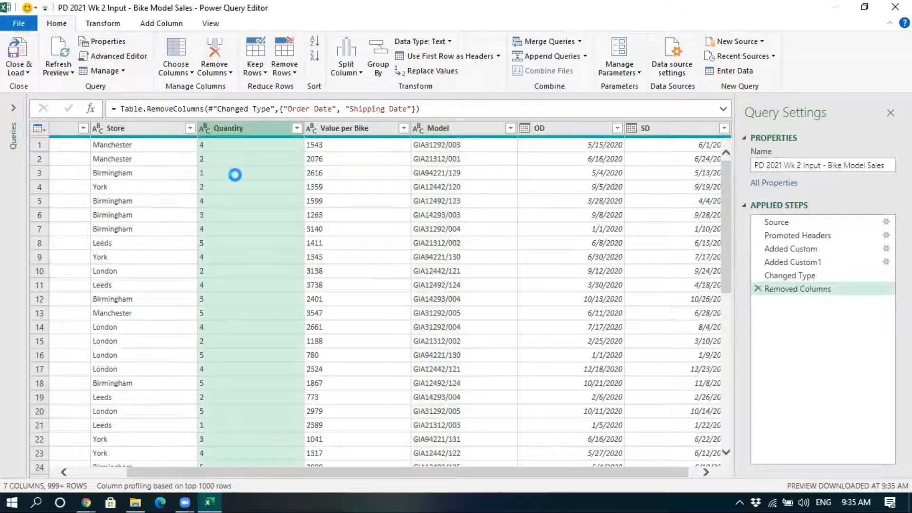
left_click(311, 129)
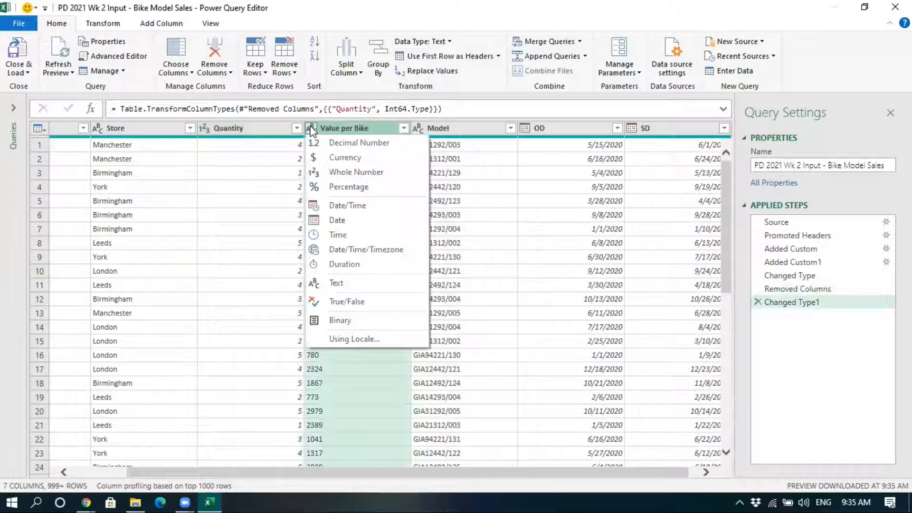
left_click(329, 157)
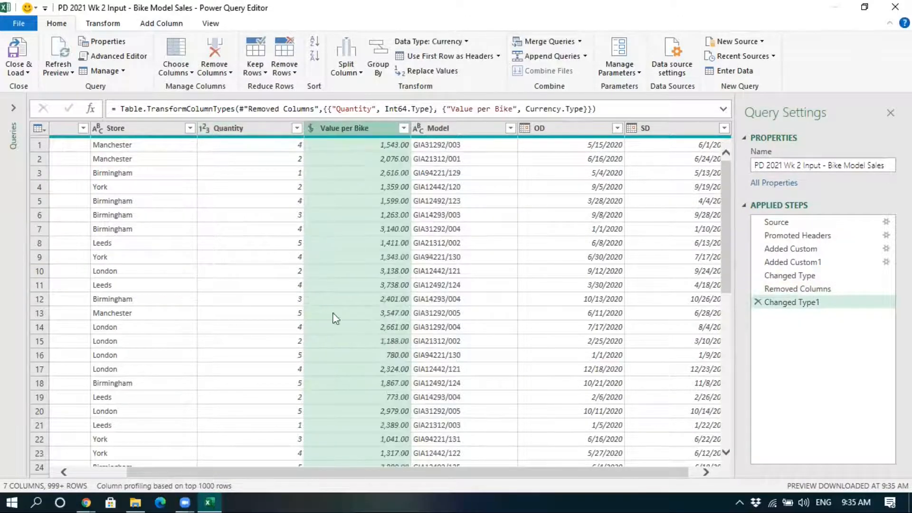
left_click_drag(377, 477, 284, 477)
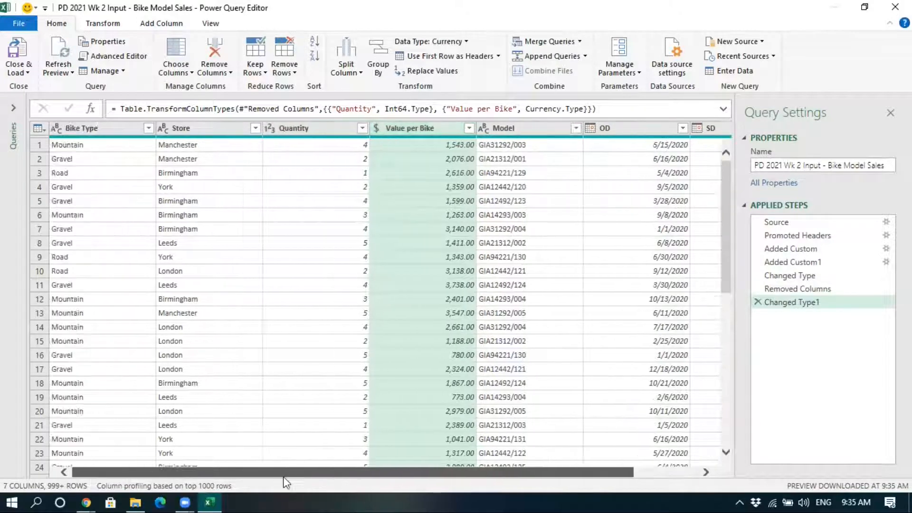
left_click(90, 125)
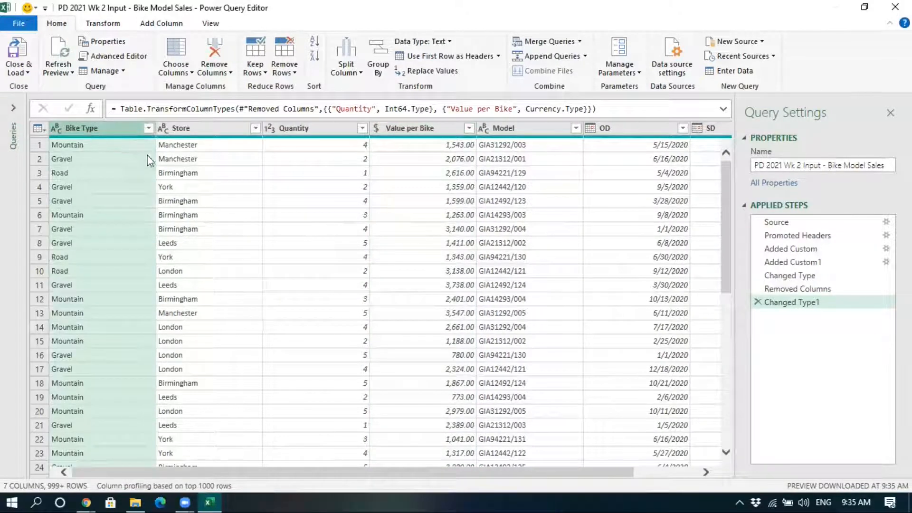
- Check the data type of each column from Store to SD and consult the steps list on the worksheet
left_click(215, 129)
left_click(306, 131)
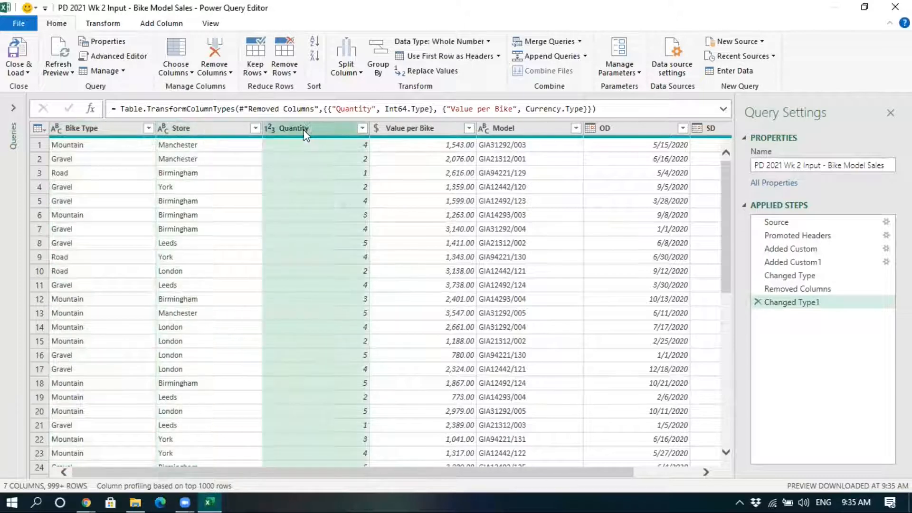
left_click(446, 130)
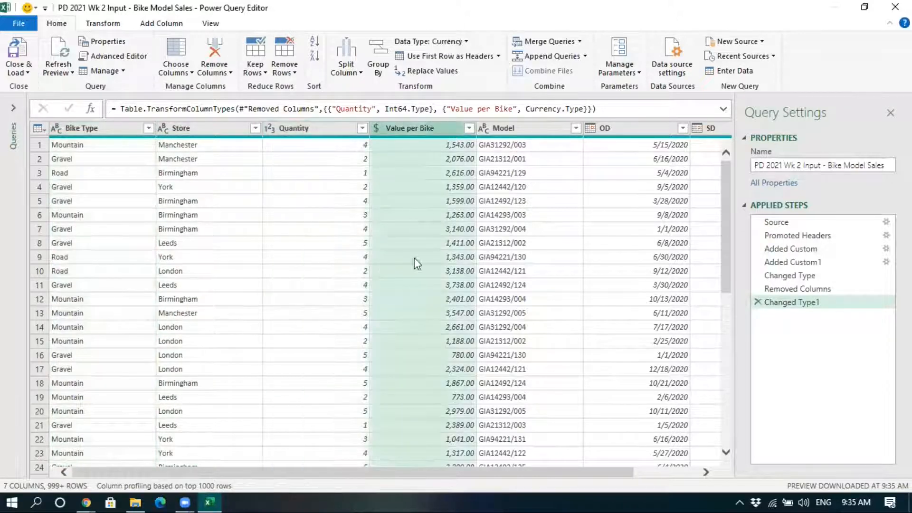
left_click_drag(428, 473, 486, 469)
left_click(452, 129)
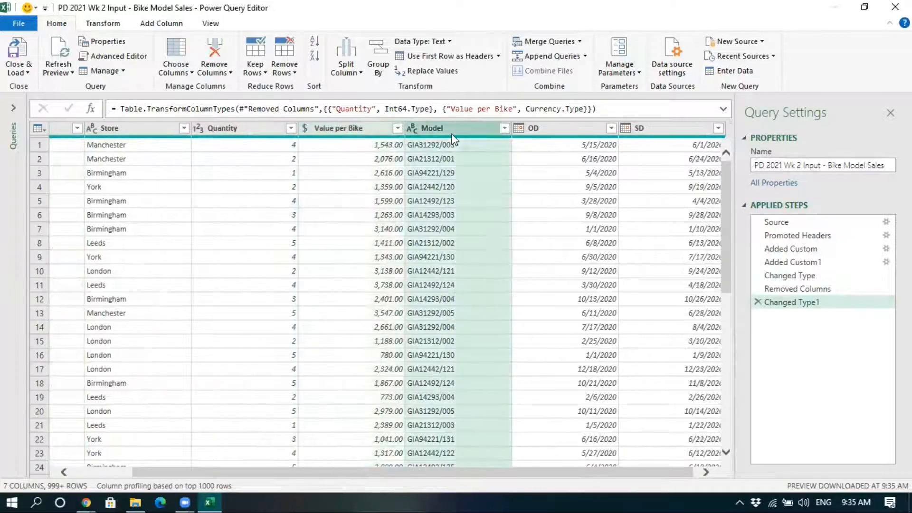
left_click(558, 130)
left_click(654, 128)
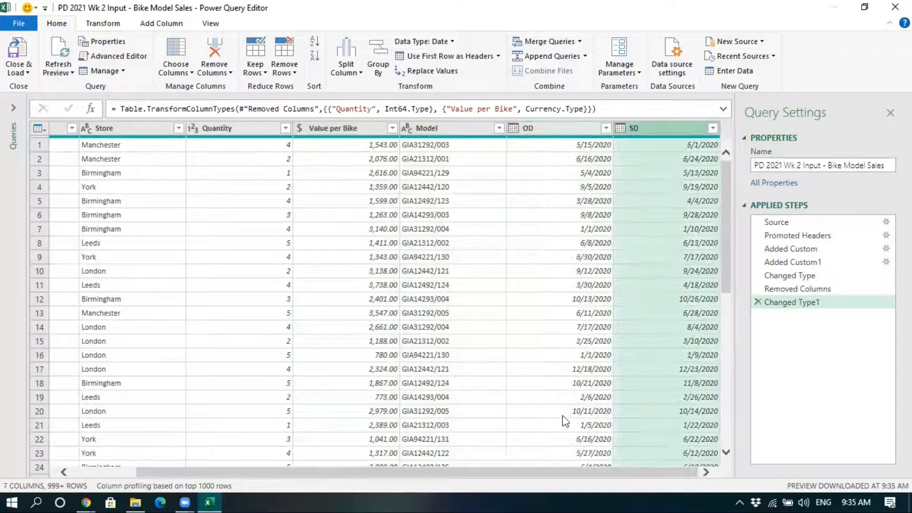
double_click(535, 15)
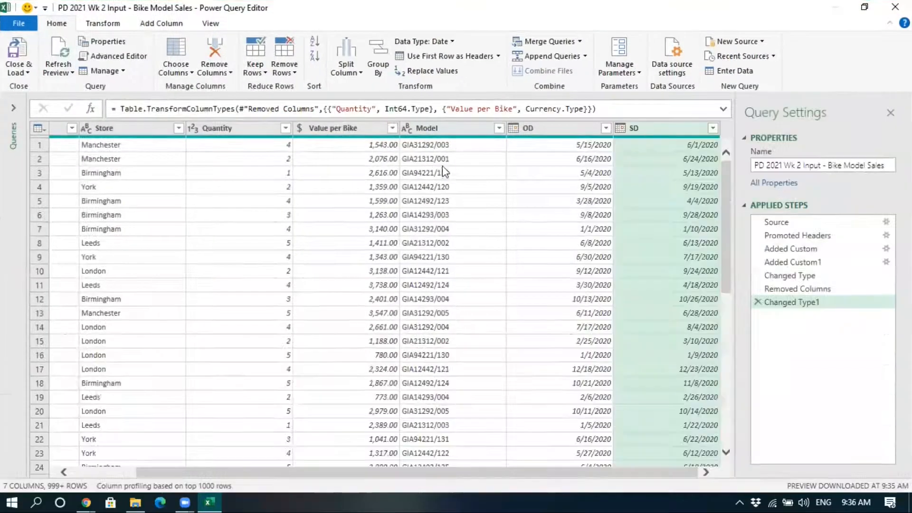
double_click(297, 82)
- Examine the distinct values and the letter-and-number pattern of the codes in the Model column
left_click(498, 128)
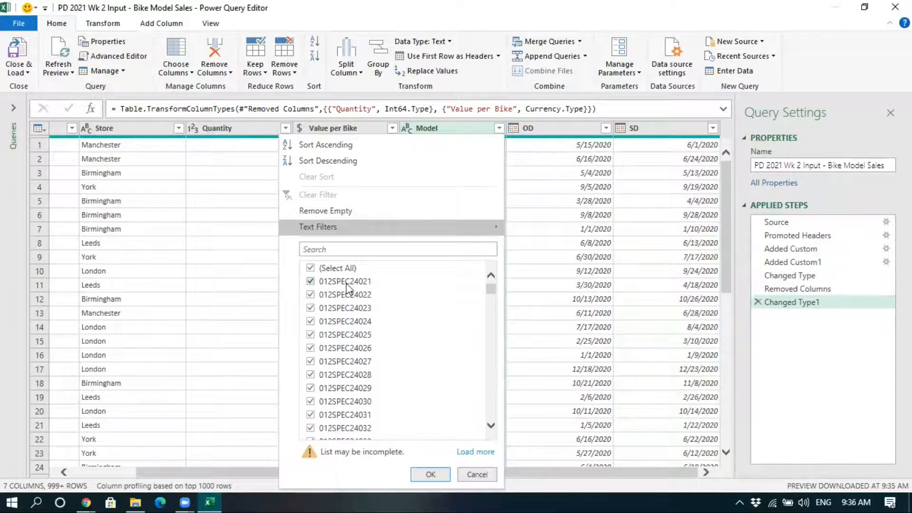
scroll(349, 290, "down", 10)
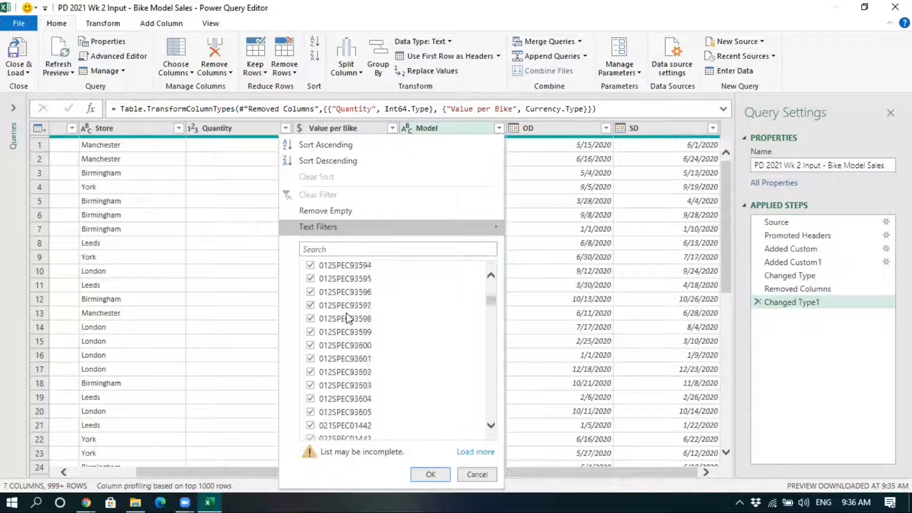
scroll(350, 320, "down", 15)
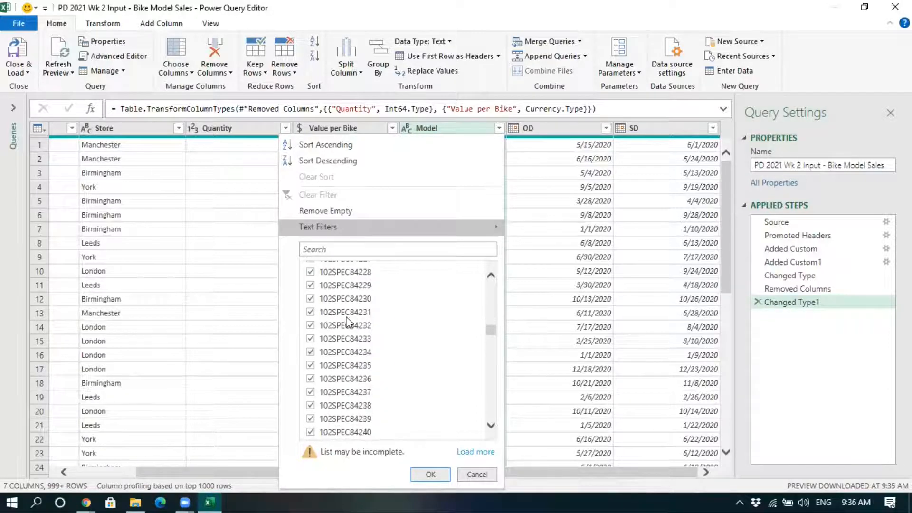
left_click(477, 474)
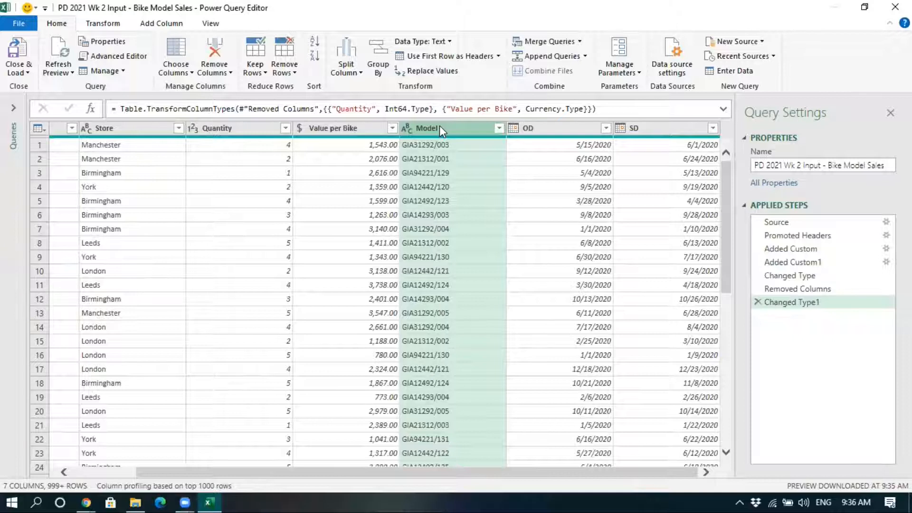
left_click(159, 26)
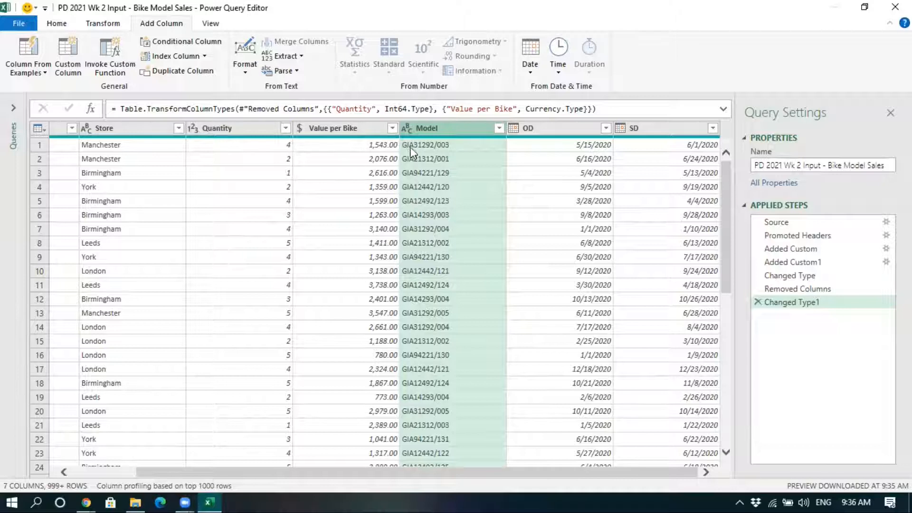
left_click(499, 128)
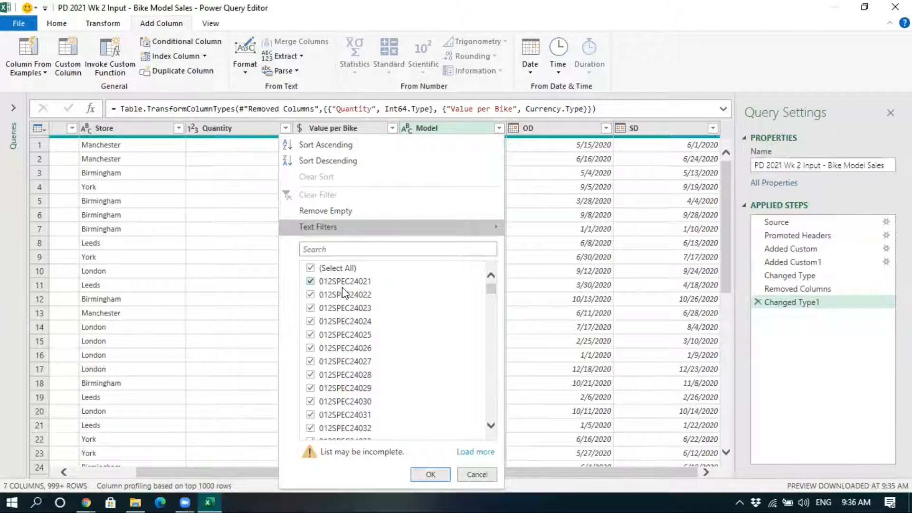
left_click(477, 473)
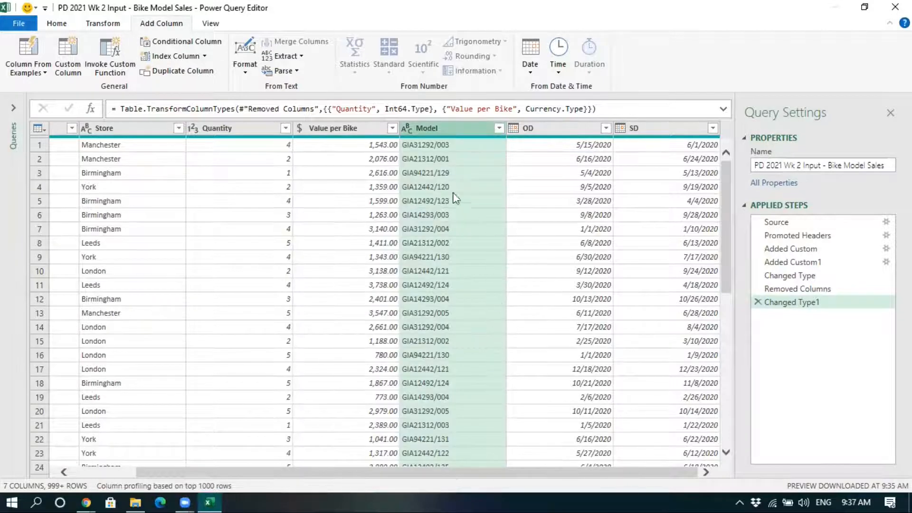
left_click(435, 159)
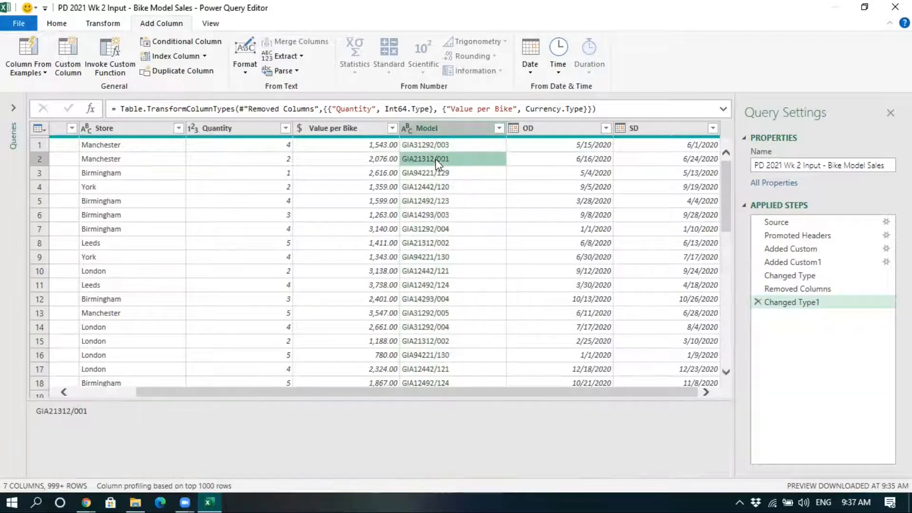
scroll(434, 181, "down", 2)
scroll(434, 181, "up", 2)
- Add a custom column named "Brand" with the formula Text.Select([Model],{"A".."Z"})
left_click(439, 129)
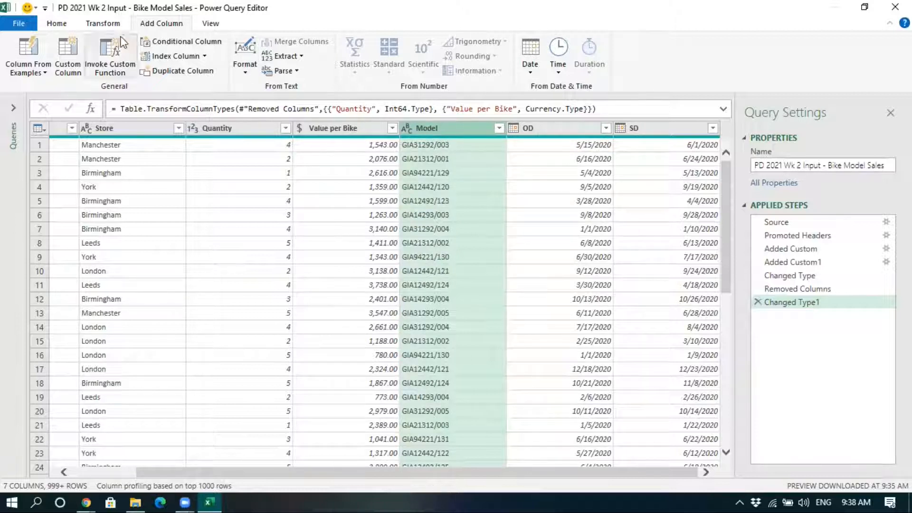
left_click(67, 51)
key("ctrl+a")
type("Brand")
key("Tab")
type("Text.")
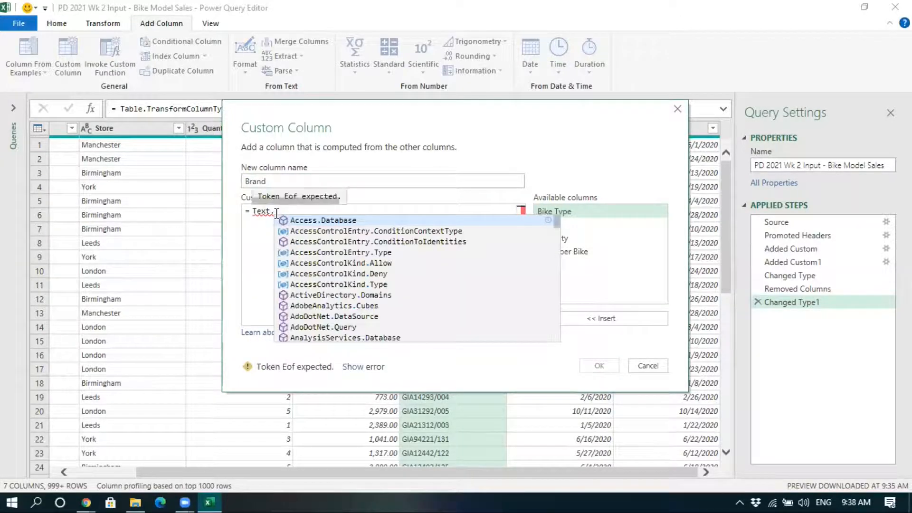
type("Sele")
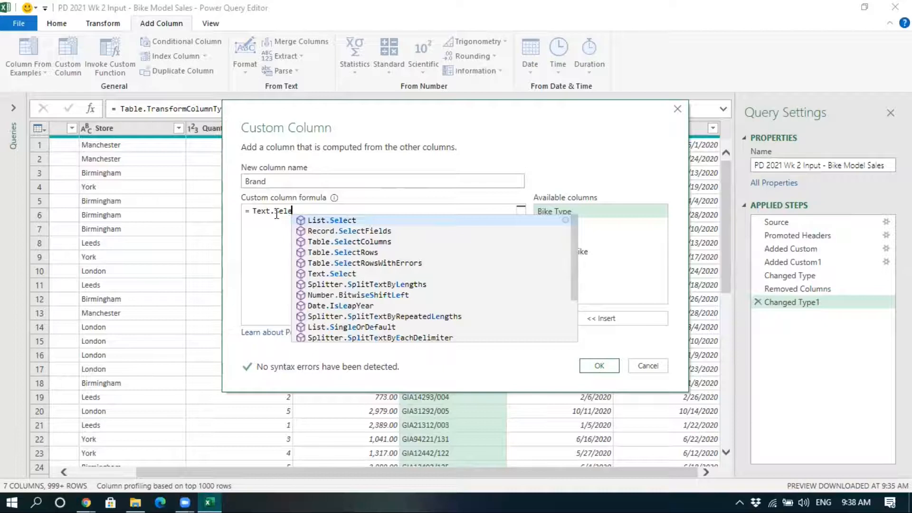
type("ct")
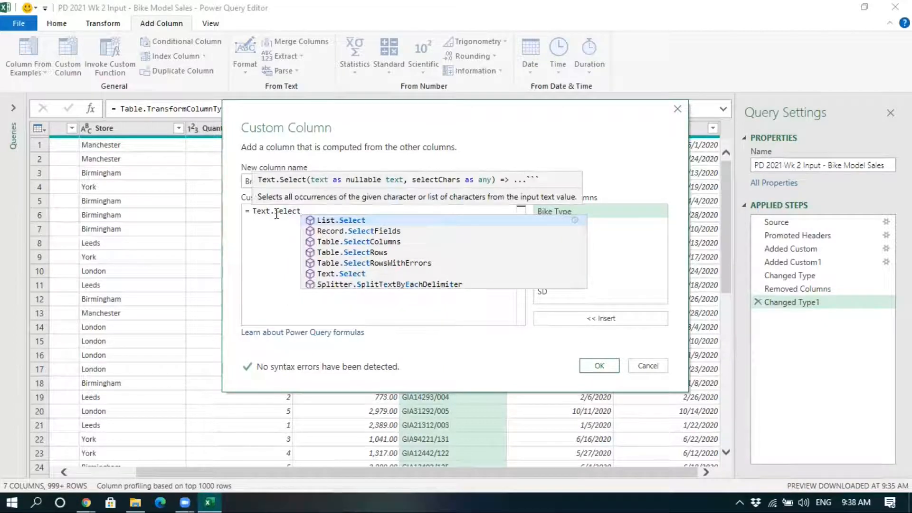
type("(")
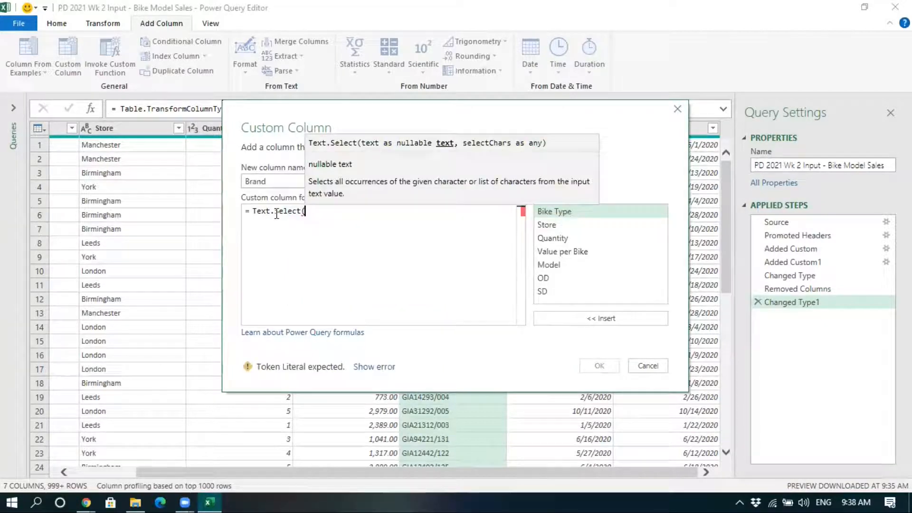
double_click(555, 269)
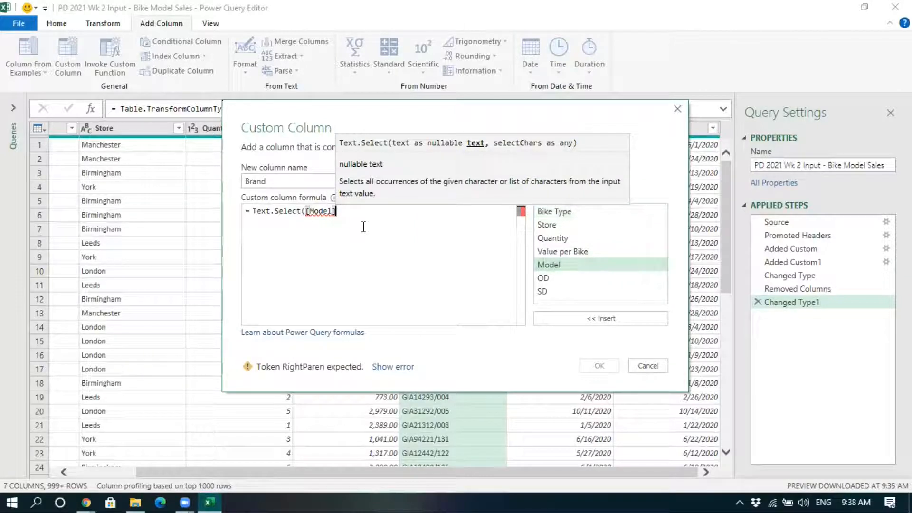
type(",{\"A\"")
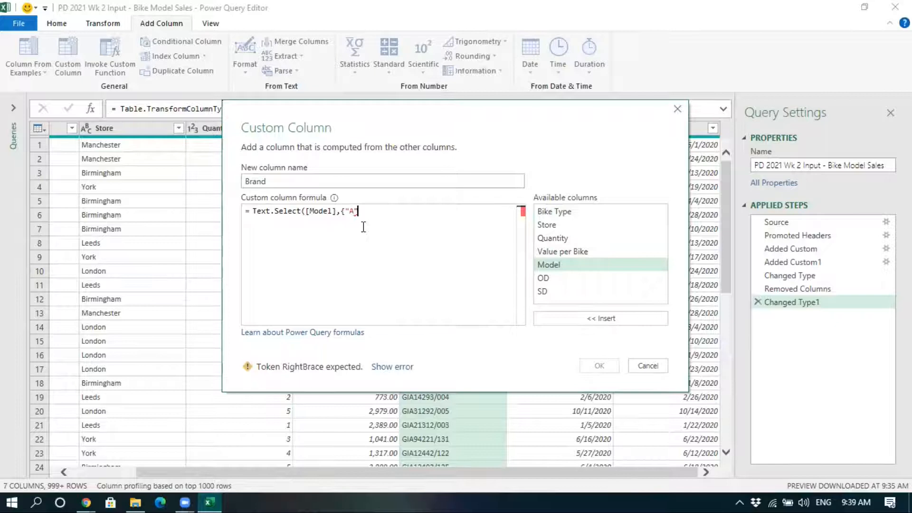
type("..\"Z\"})")
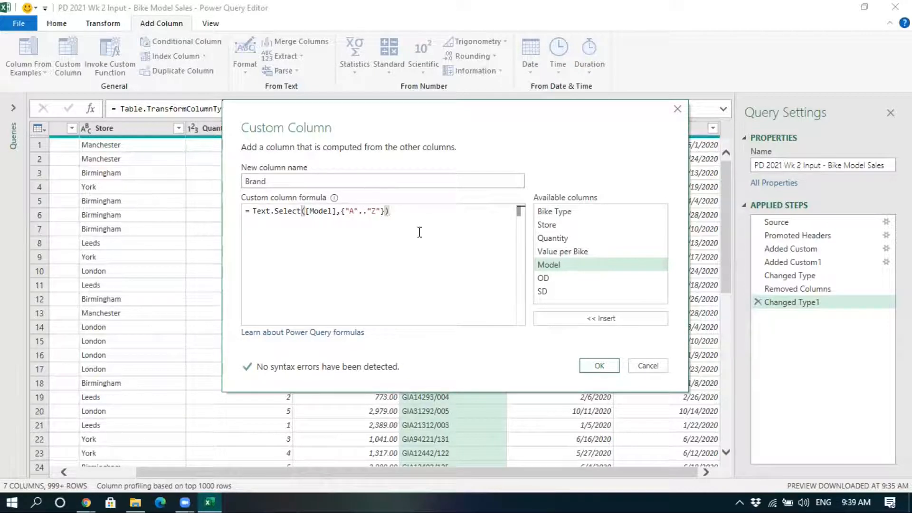
left_click(598, 365)
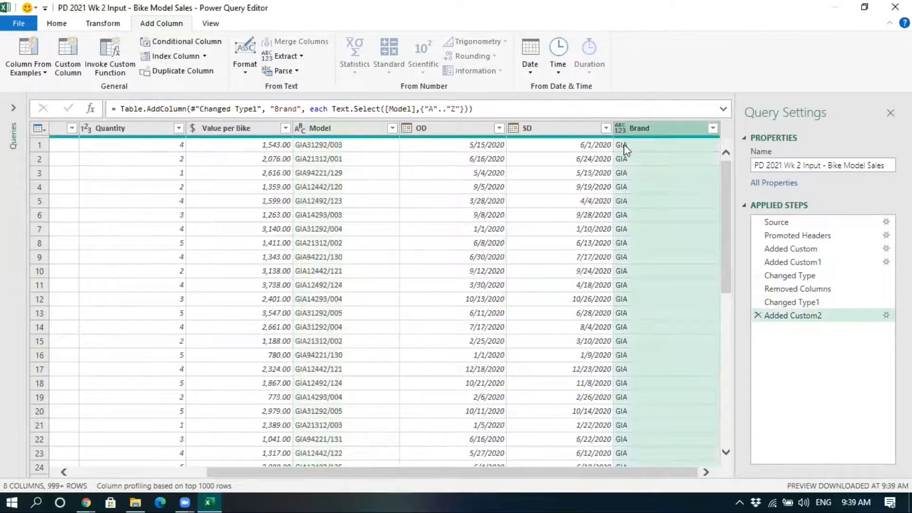
- Review the distinct values in the Brand column and re-examine its custom column formula without changing it
left_click(711, 129)
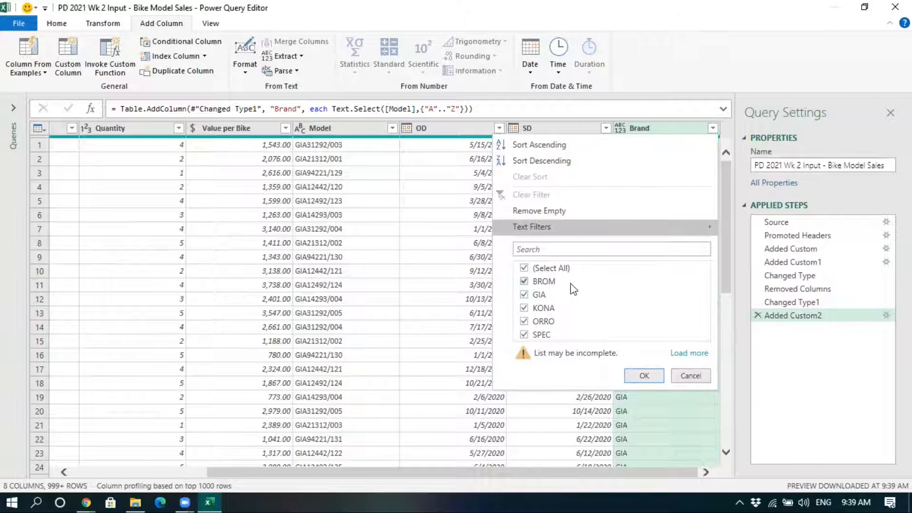
left_click(690, 376)
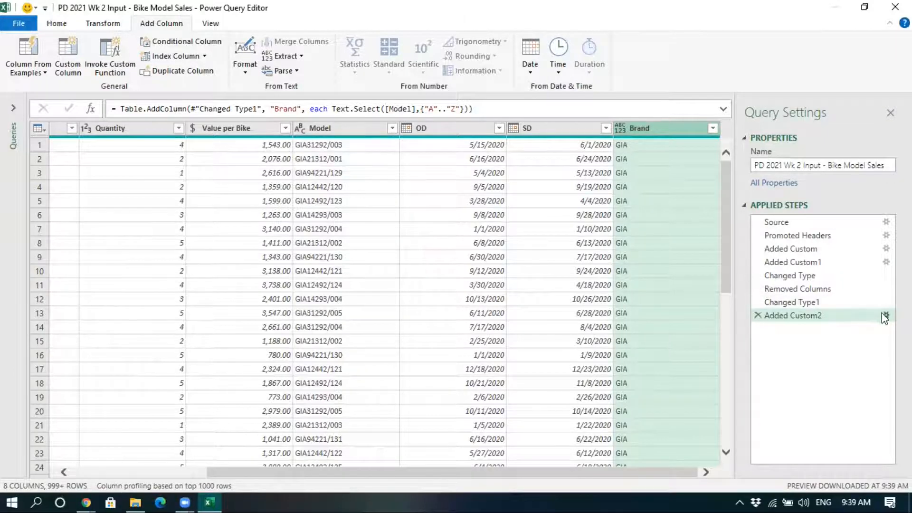
double_click(794, 315)
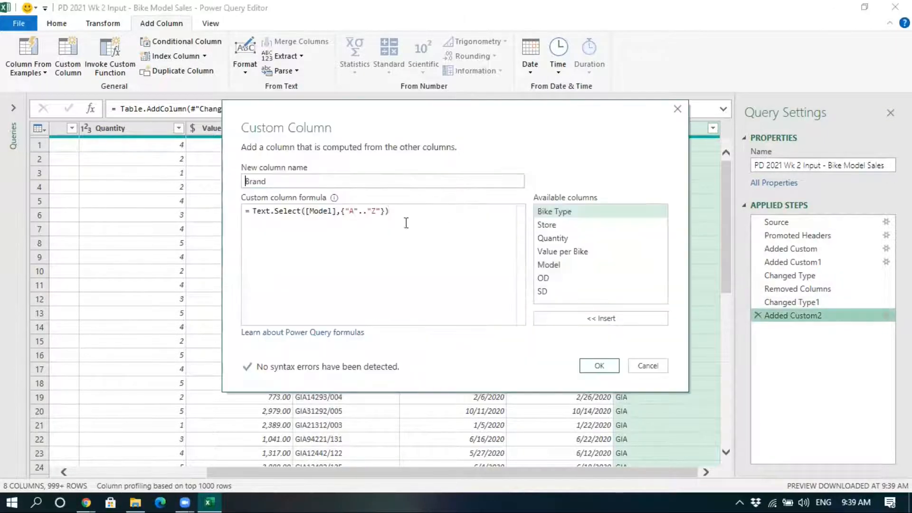
left_click_drag(274, 211, 302, 211)
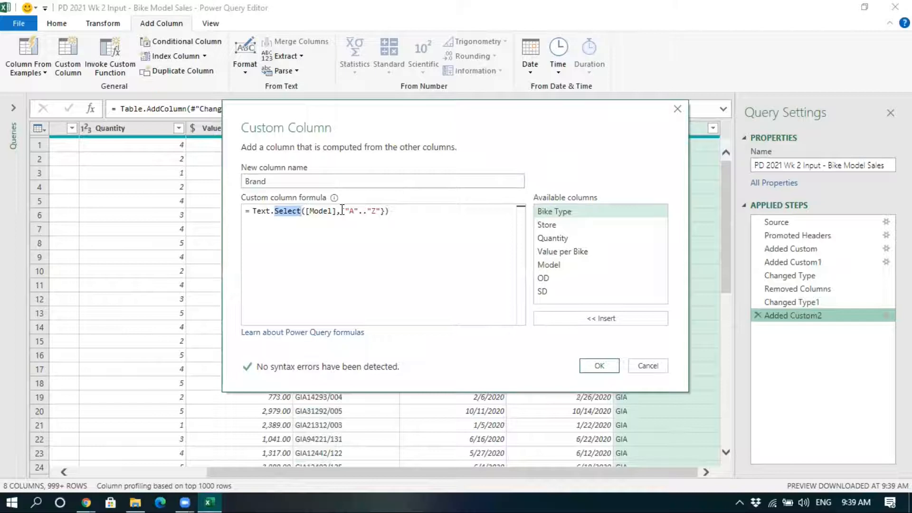
left_click_drag(341, 211, 386, 211)
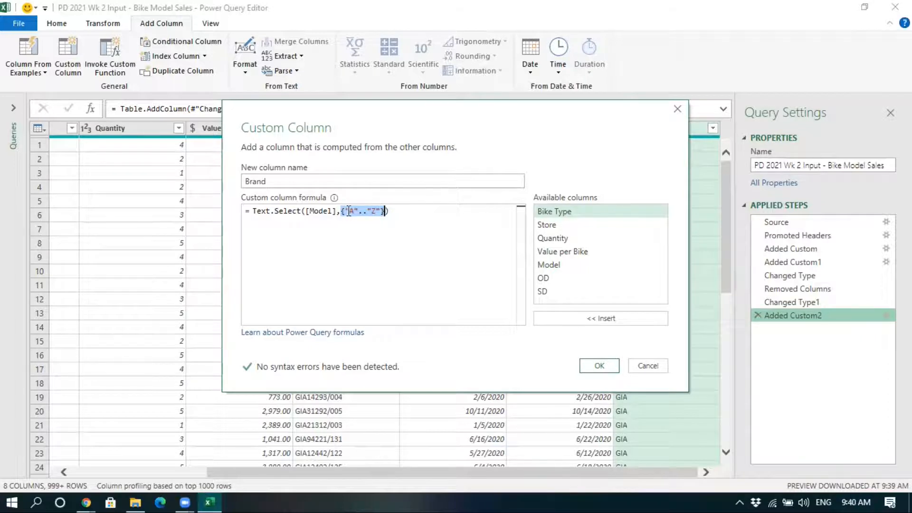
left_click(393, 214)
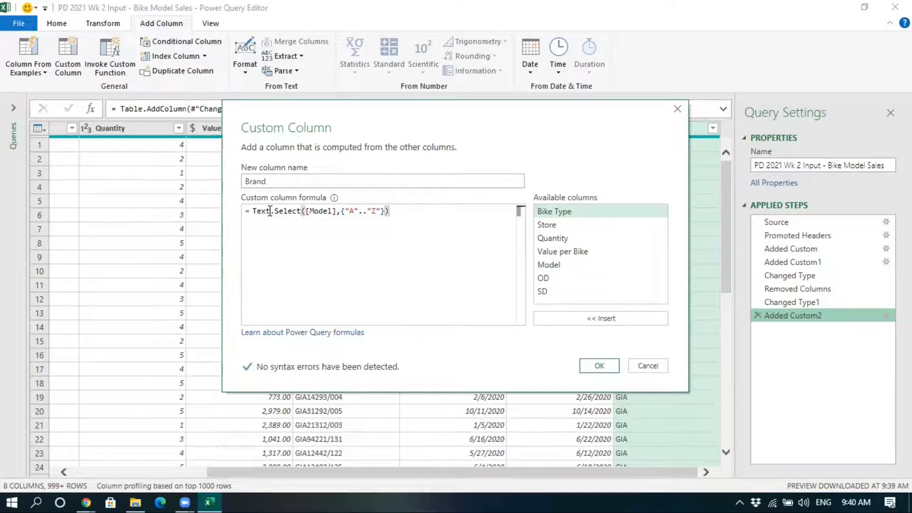
mouse_move(271, 216)
left_click(596, 366)
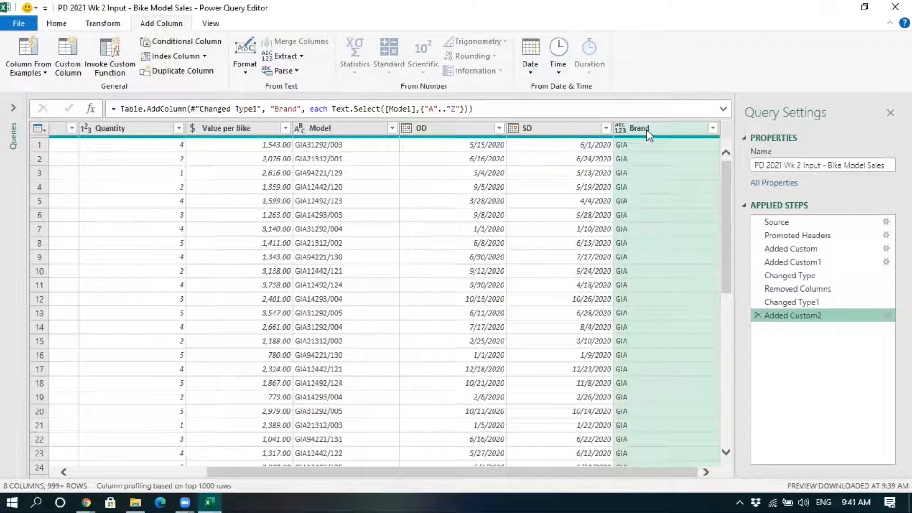
- Remove the Model column from the query
left_click(340, 134)
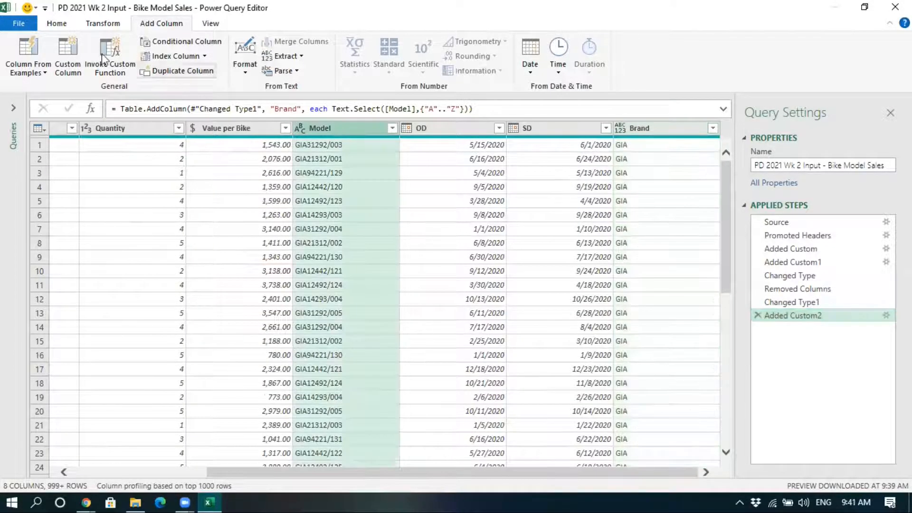
left_click(56, 23)
left_click(214, 48)
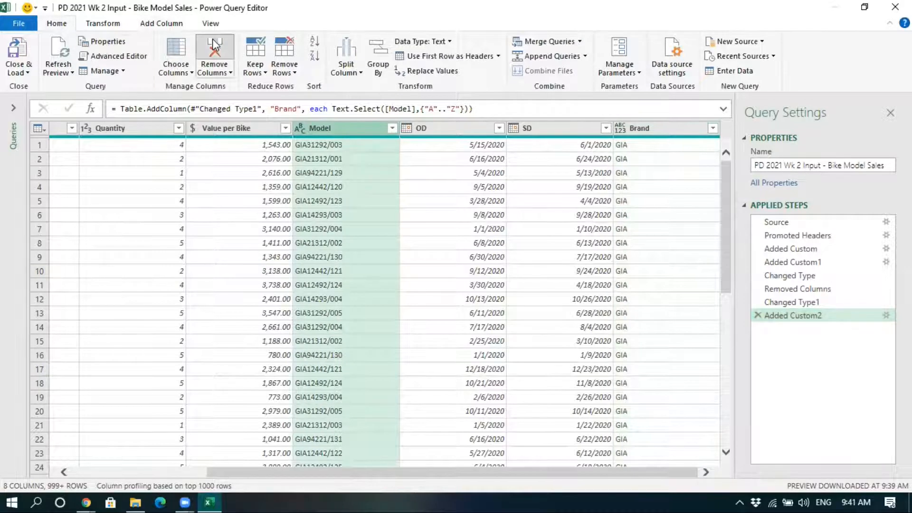
left_click(689, 131)
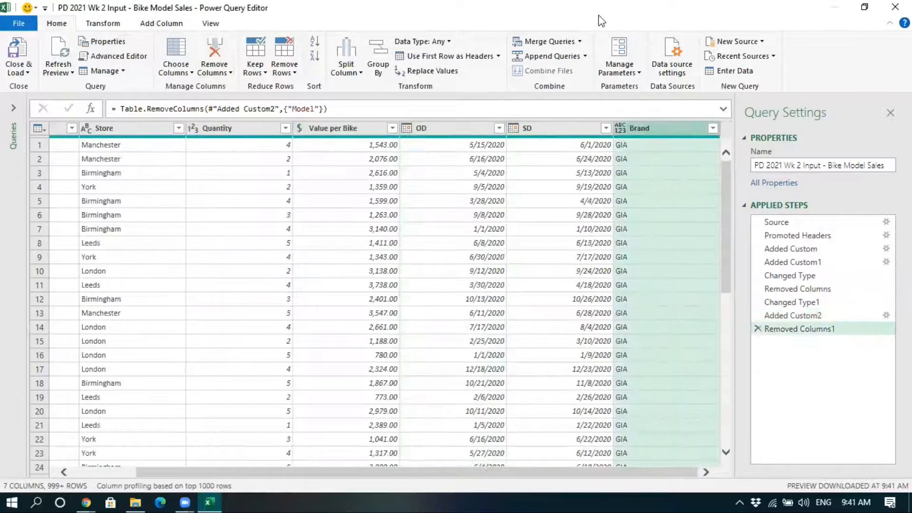
- Add a custom column named "Order Value" with the formula [Quantity]*[Value per Bike] and set its data type to Currency
double_click(600, 16)
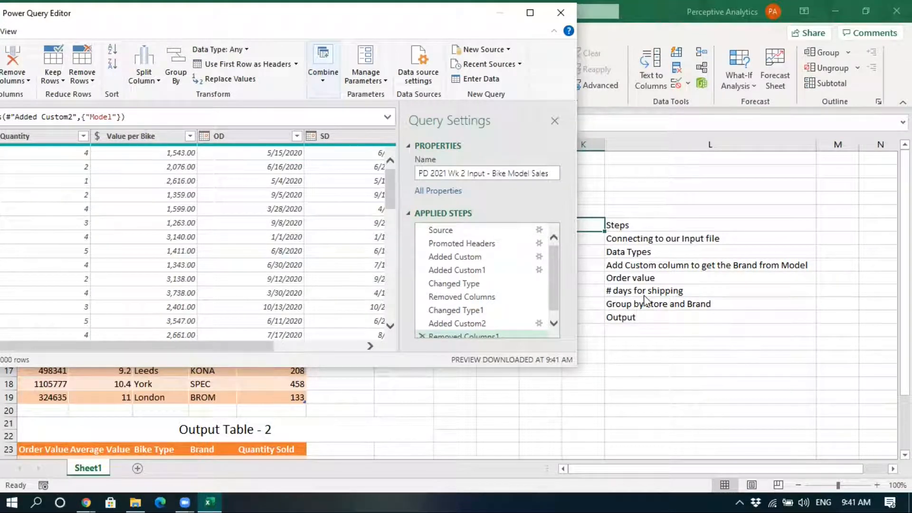
double_click(418, 18)
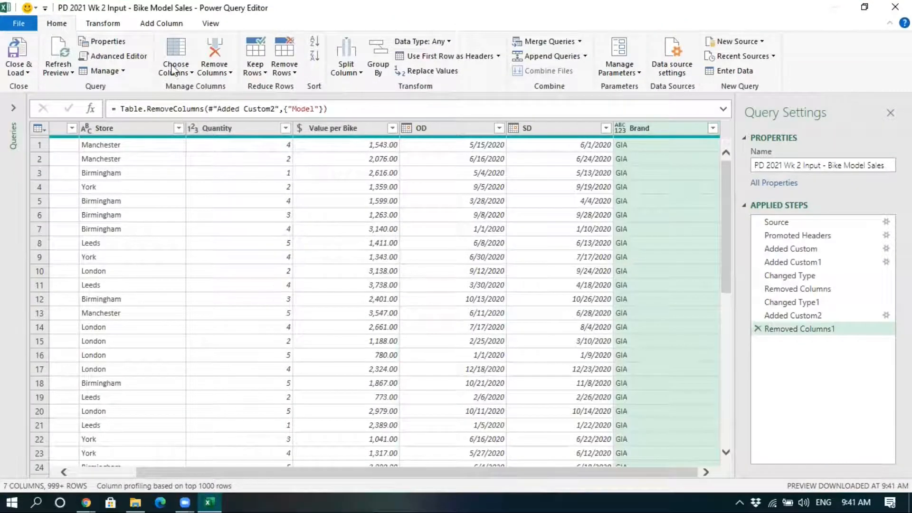
left_click(161, 23)
left_click(78, 55)
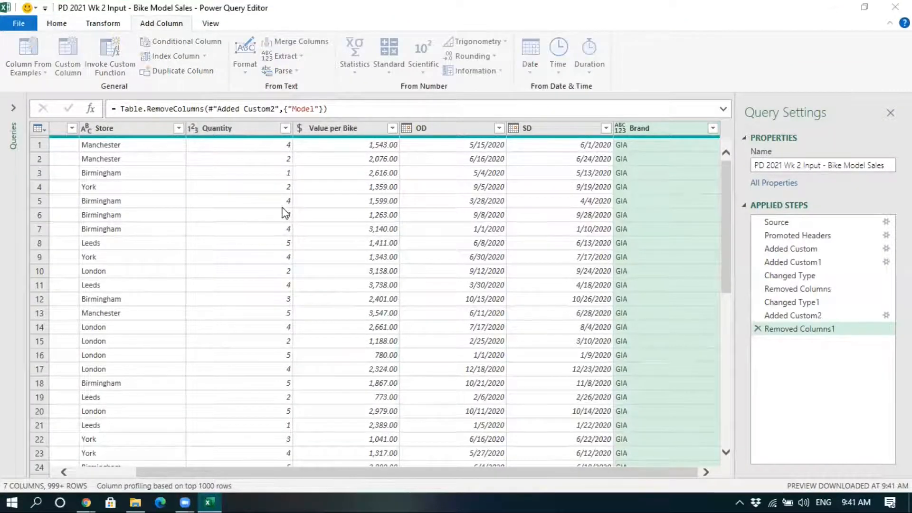
left_click_drag(233, 189, 204, 183)
type("Order Value")
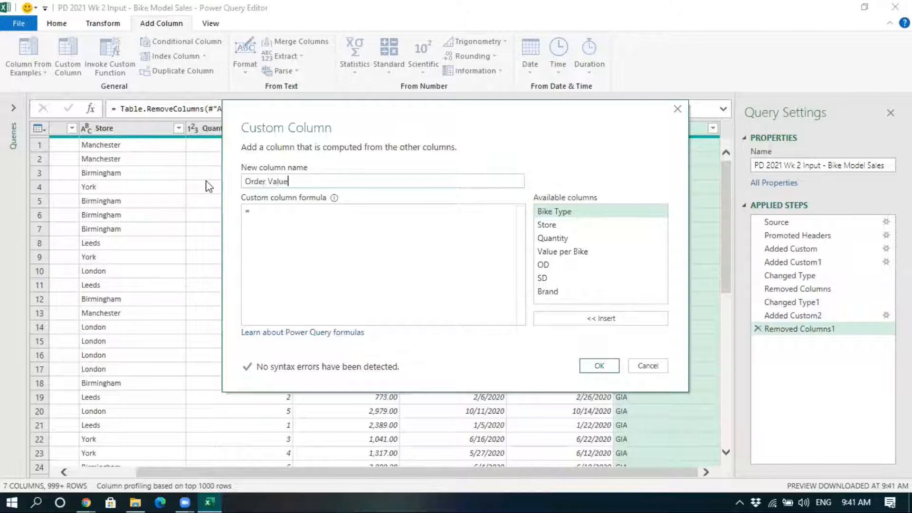
left_click(245, 211)
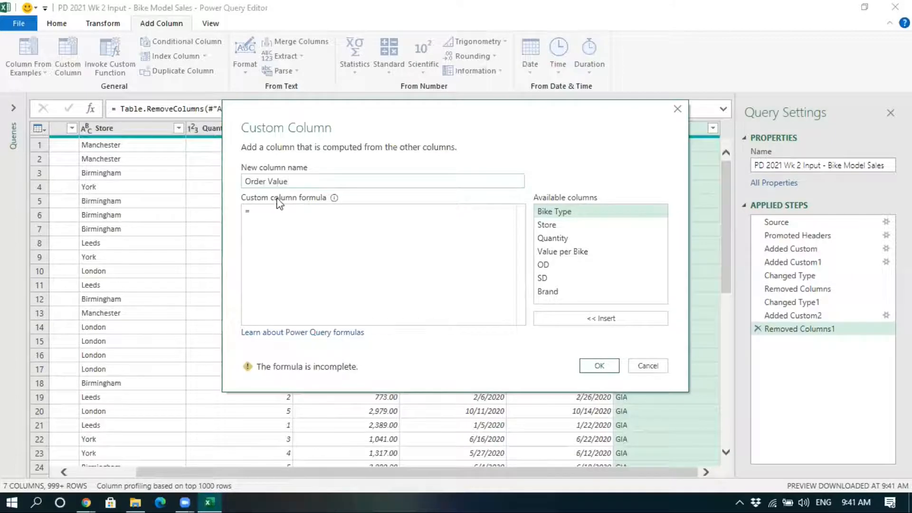
double_click(539, 240)
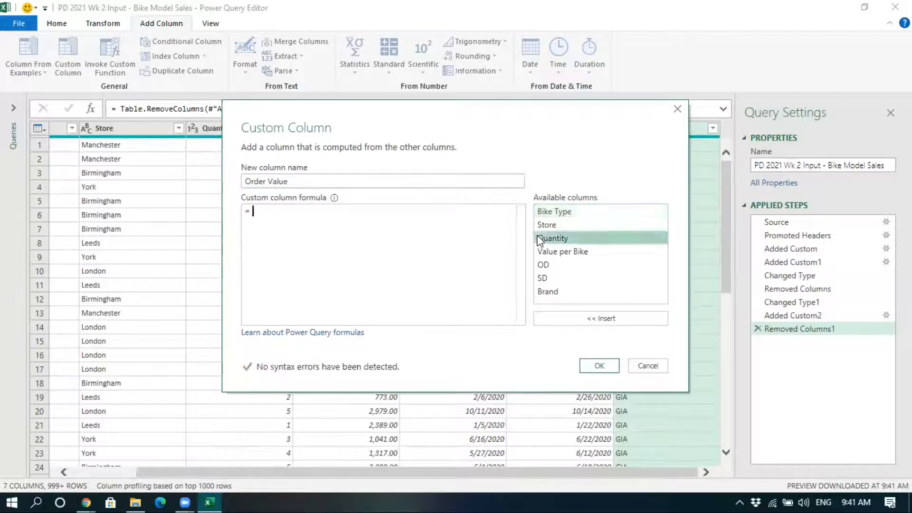
type("*")
double_click(566, 252)
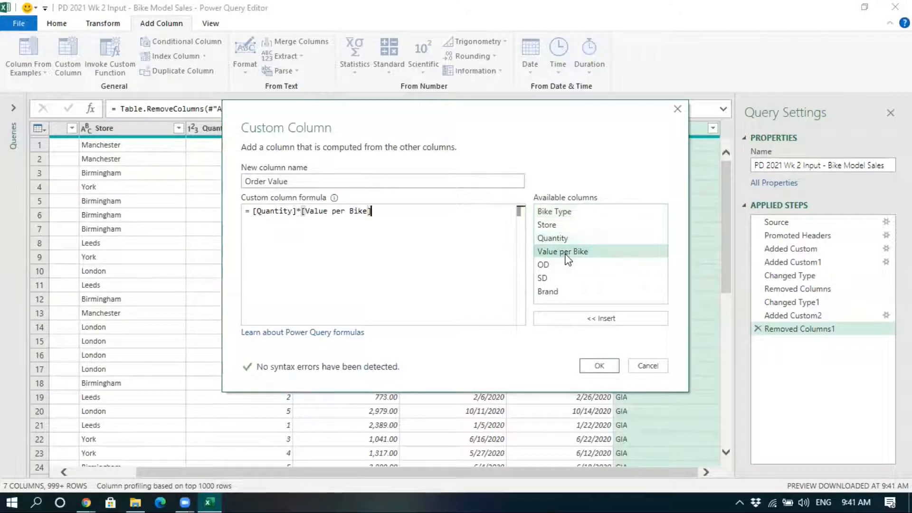
left_click(596, 366)
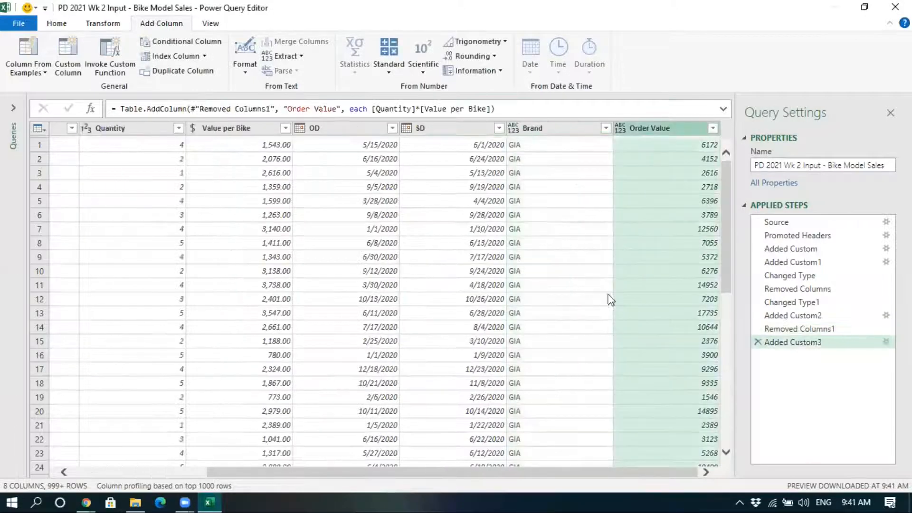
left_click(623, 128)
left_click(654, 158)
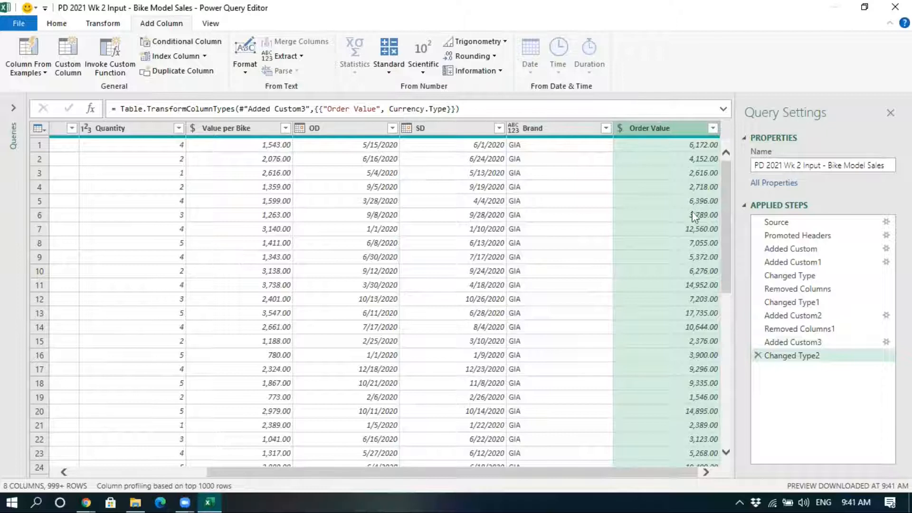
- Add a custom column named "# days for Shipping" with the formula [SD]-[OD] and set its data type to Whole Number
left_click(68, 56)
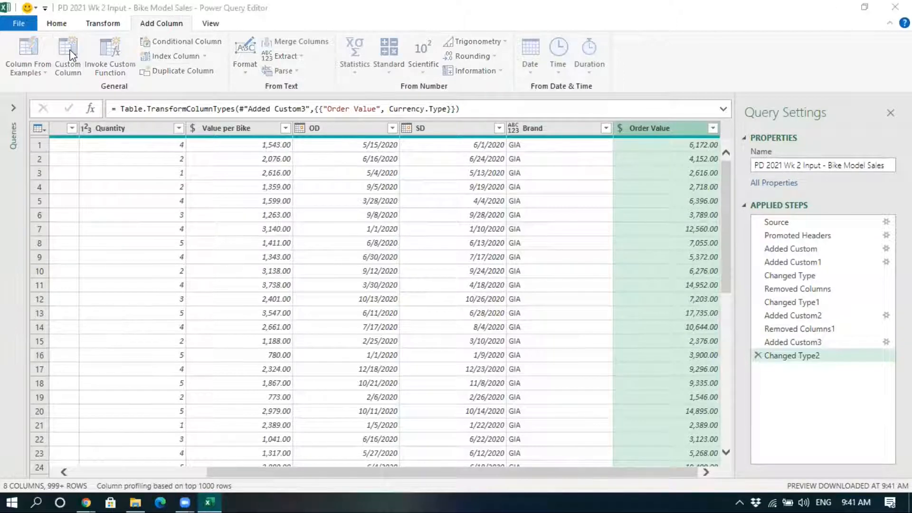
type("# days for Shipping")
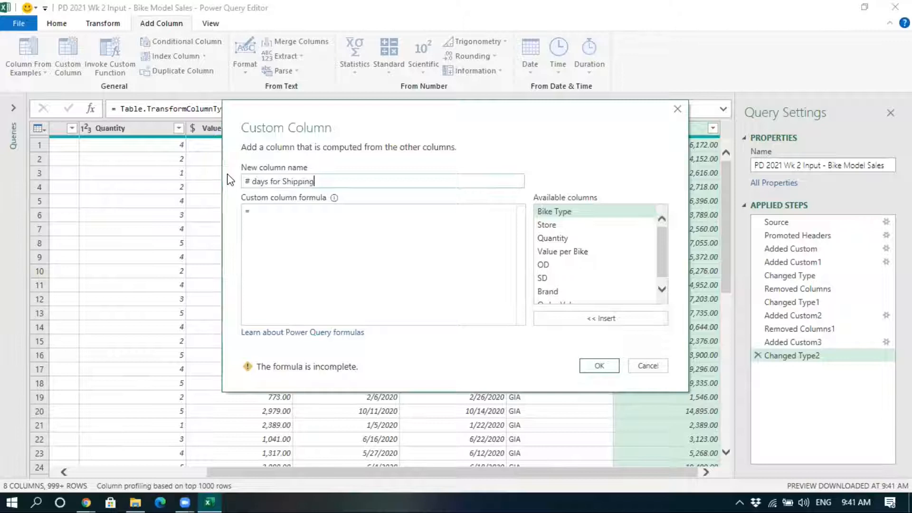
left_click(264, 210)
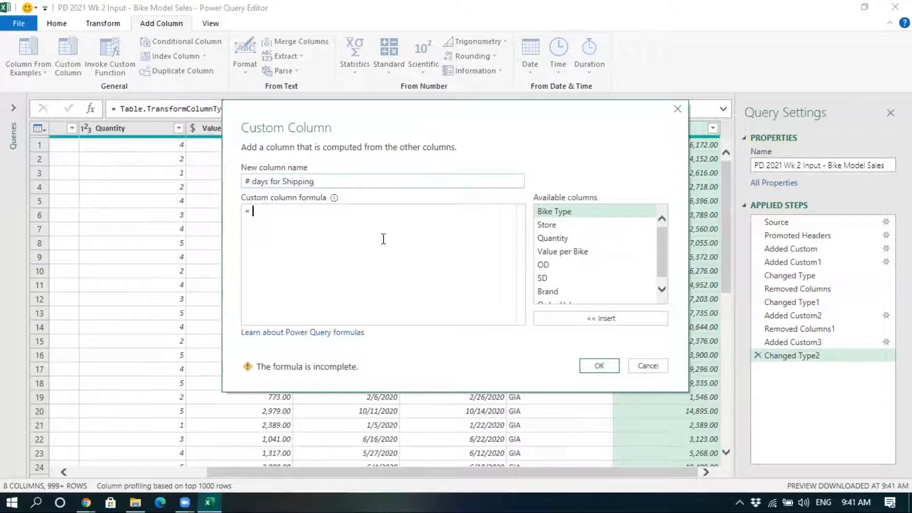
double_click(563, 279)
type("-")
double_click(560, 265)
left_click(594, 364)
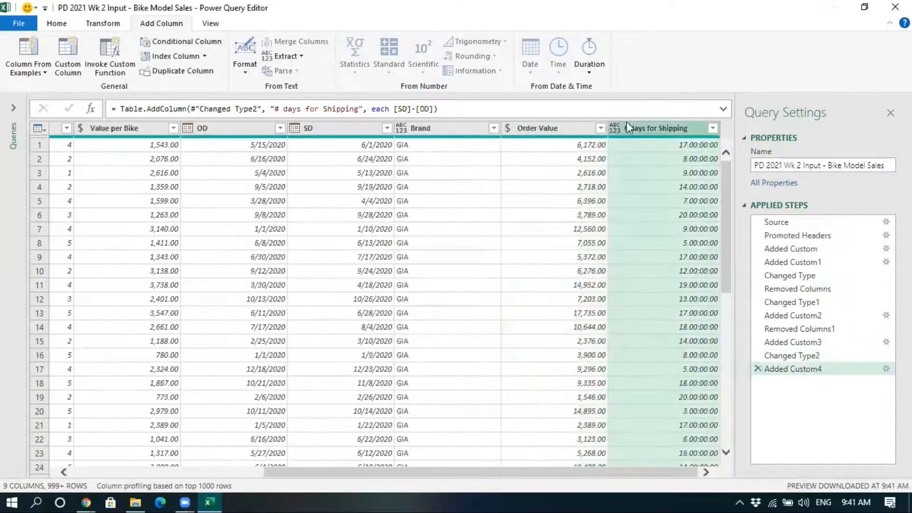
left_click(617, 126)
left_click(645, 172)
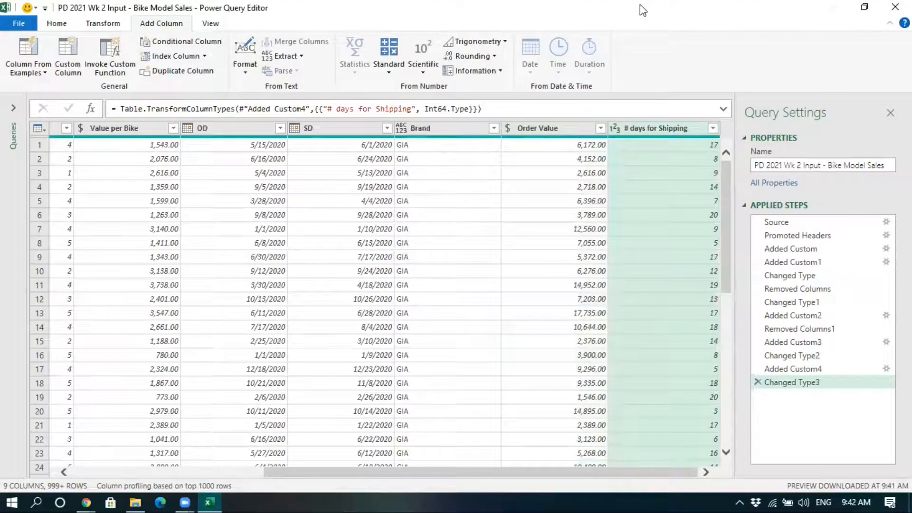
- Compare the workbook's planned steps and Output Table - 1 with the query's Order Value and # days for Shipping columns
left_click_drag(640, 4, 360, 71)
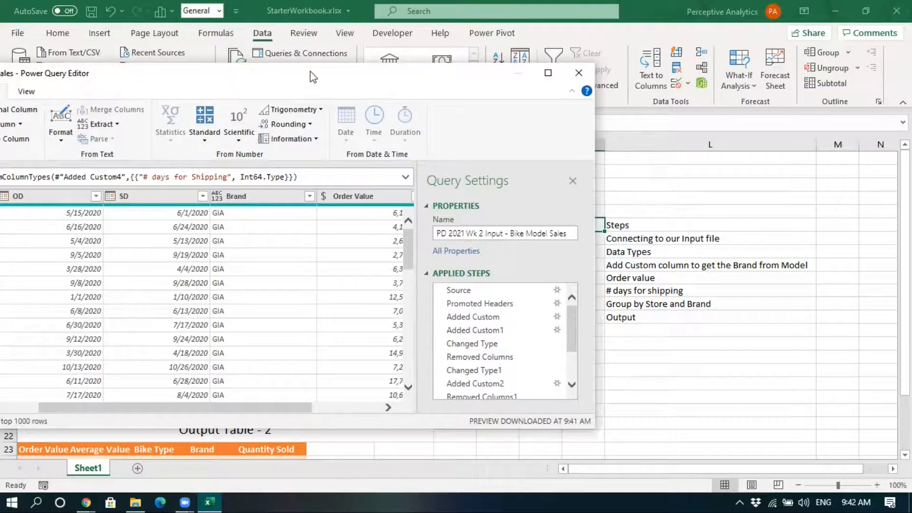
left_click_drag(313, 77, 841, 39)
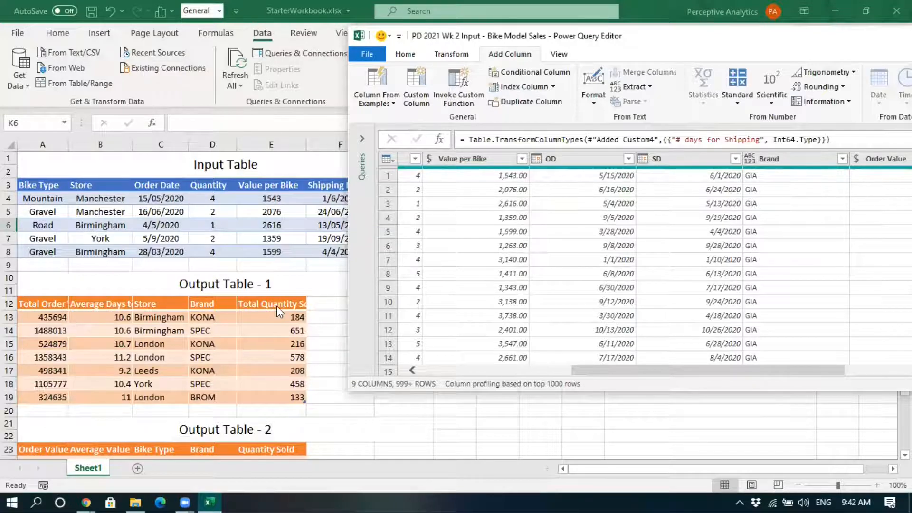
double_click(682, 41)
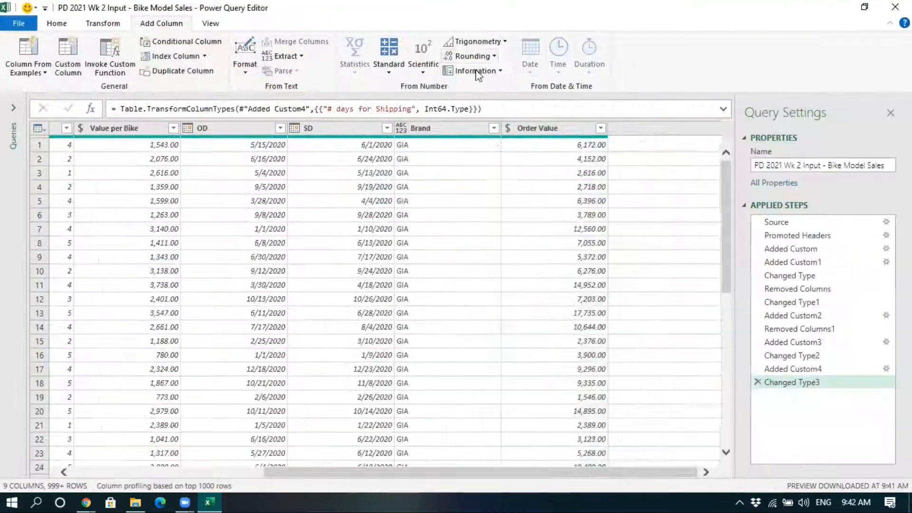
left_click(541, 130)
left_click(637, 134)
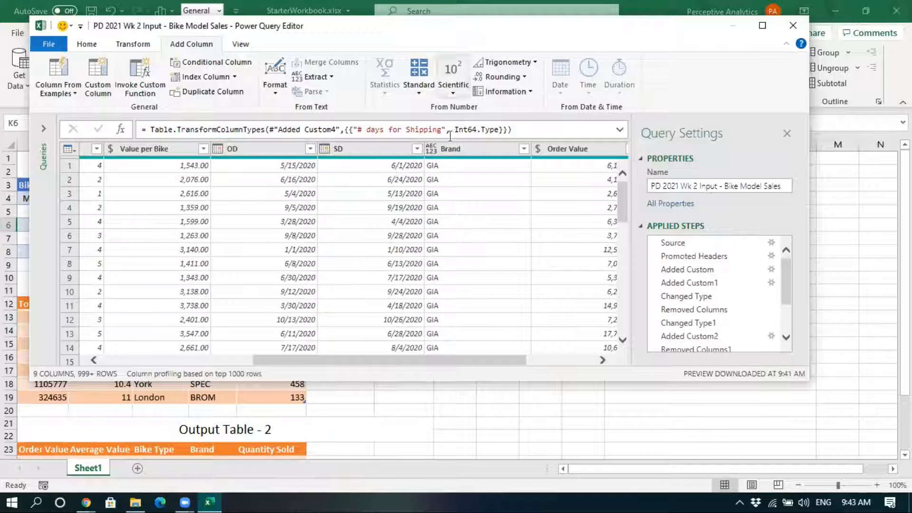
left_click_drag(428, 360, 497, 363)
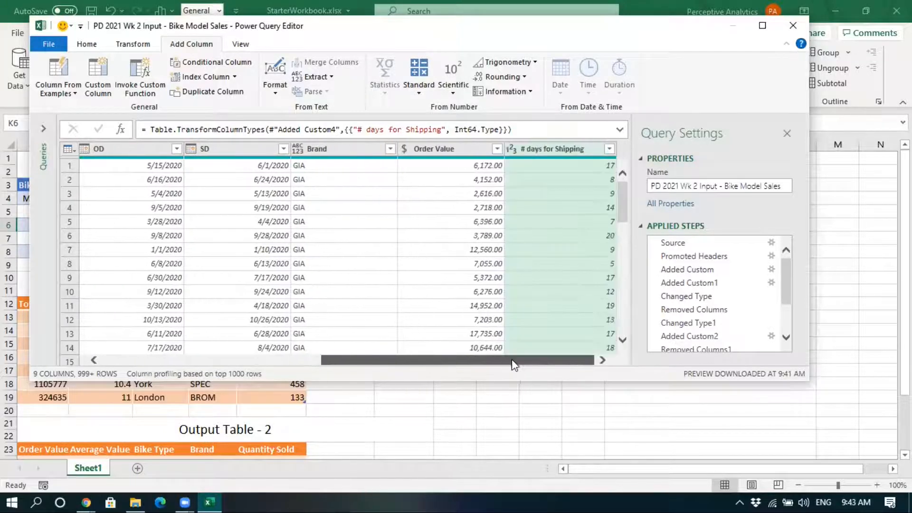
left_click(446, 148)
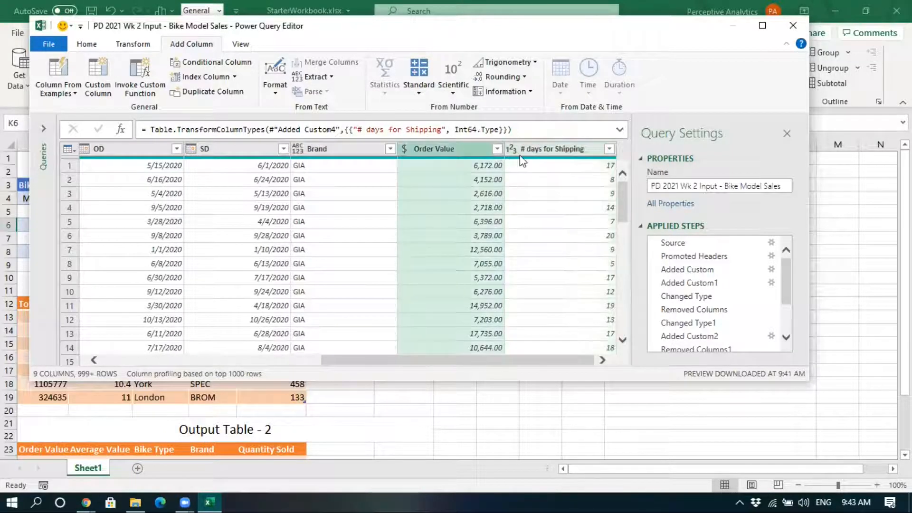
left_click(525, 155)
left_click(536, 212)
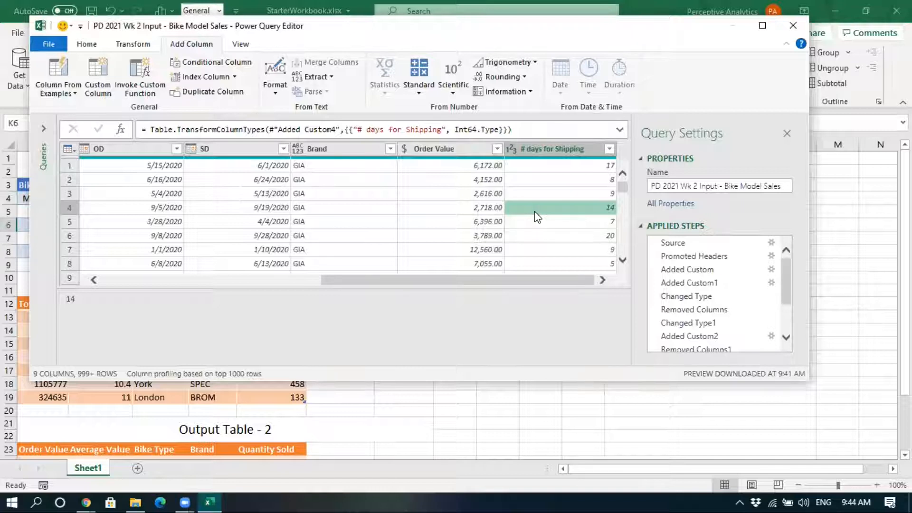
- Start an advanced Group By on the query with Store and Brand as the grouping columns
left_click(133, 43)
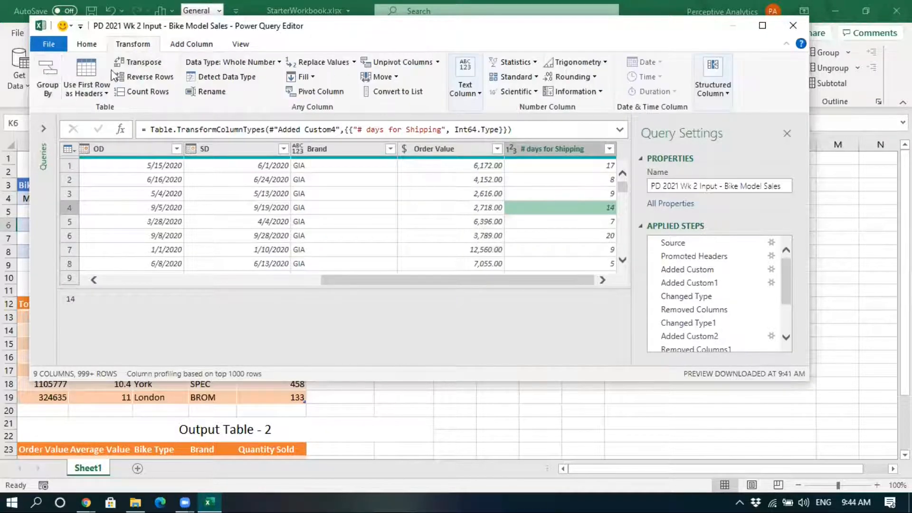
left_click_drag(375, 282, 304, 281)
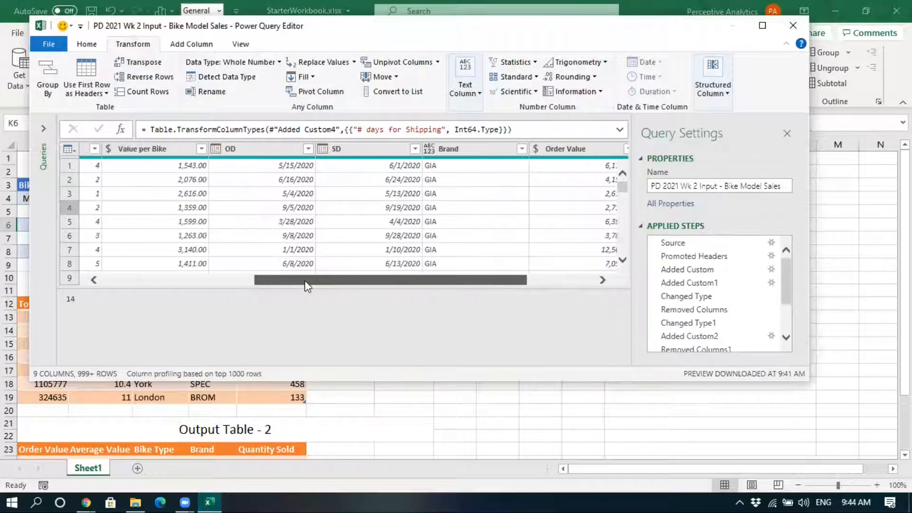
left_click(460, 153)
left_click_drag(364, 359, 191, 371)
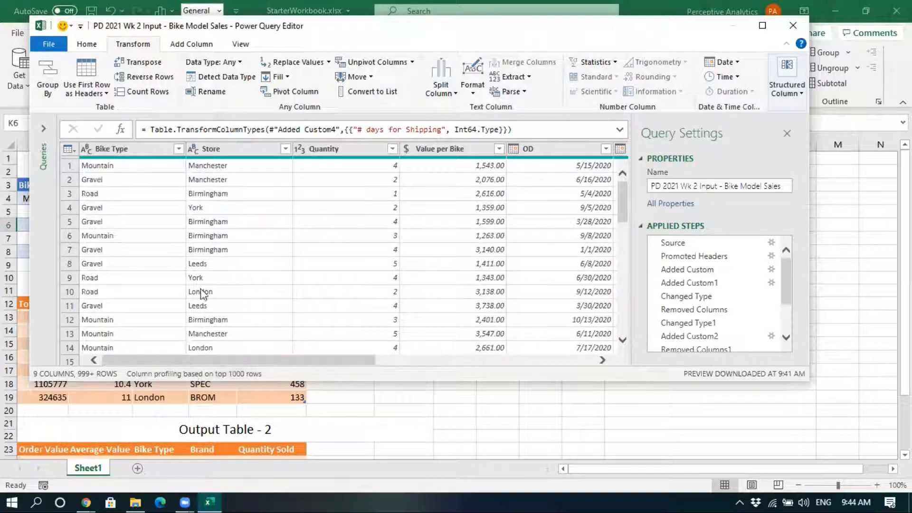
left_click_drag(335, 20, 453, 77)
left_click(286, 185)
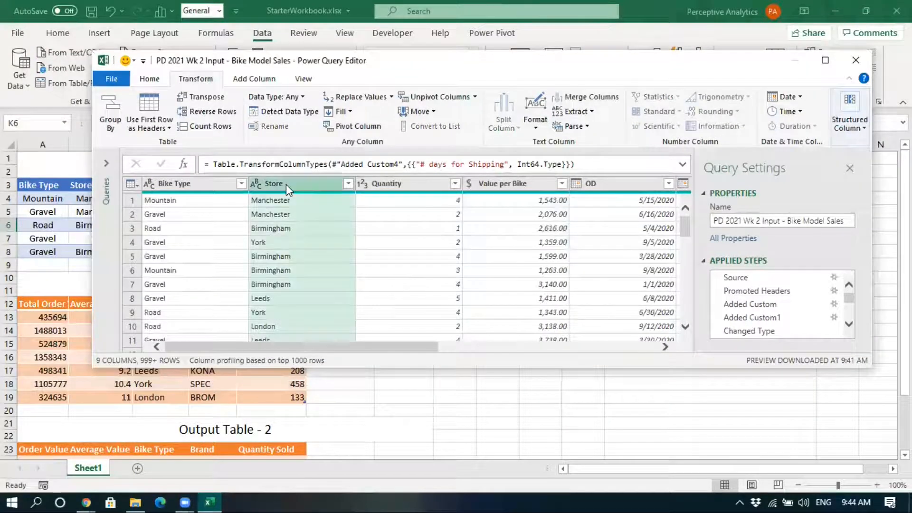
left_click_drag(381, 347, 346, 354)
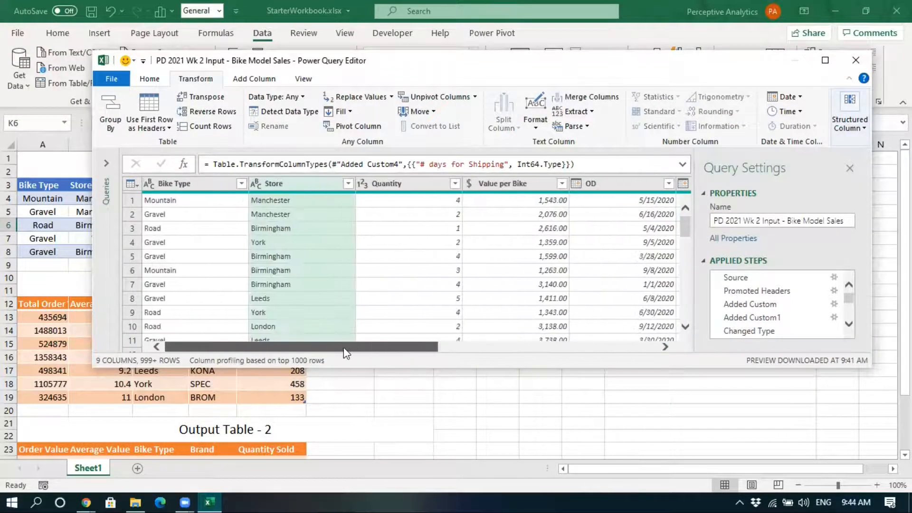
left_click(112, 112)
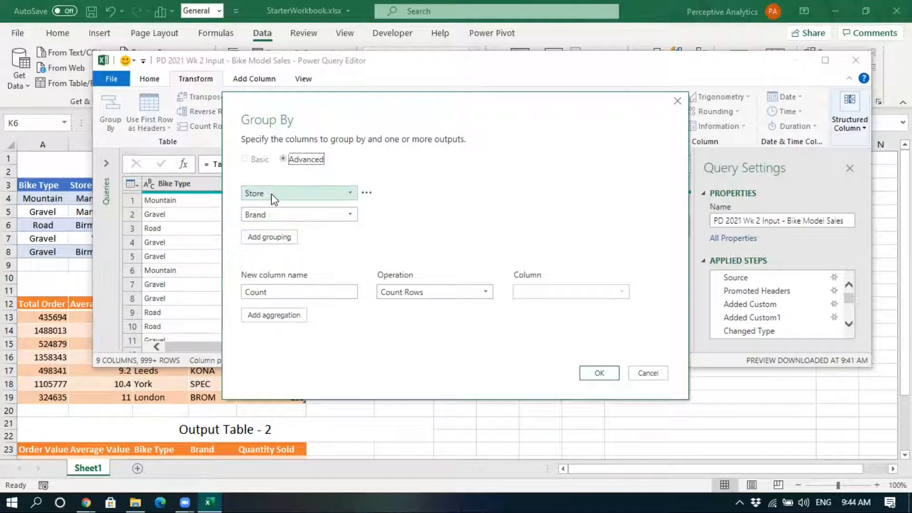
- Define the first Group By aggregation as "Total Order Value", the Sum of the Order Value column
left_click_drag(282, 292, 220, 306)
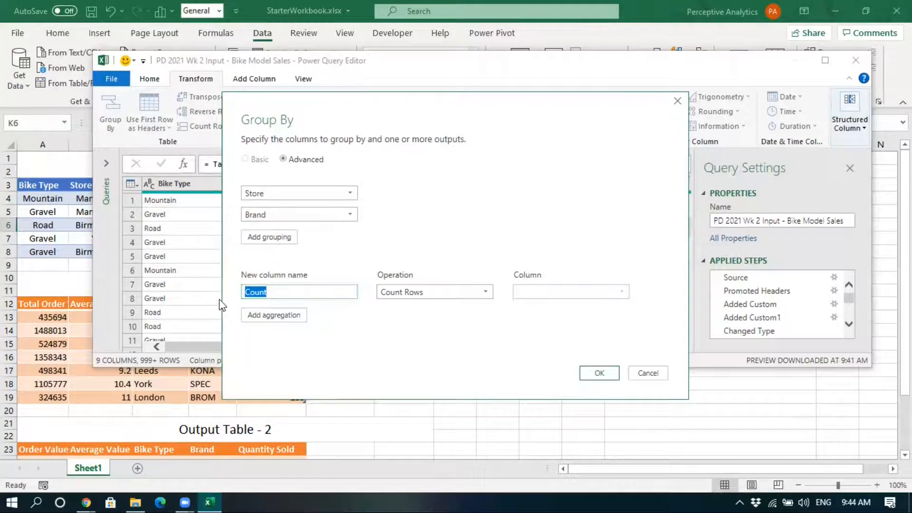
type("Total Order Value")
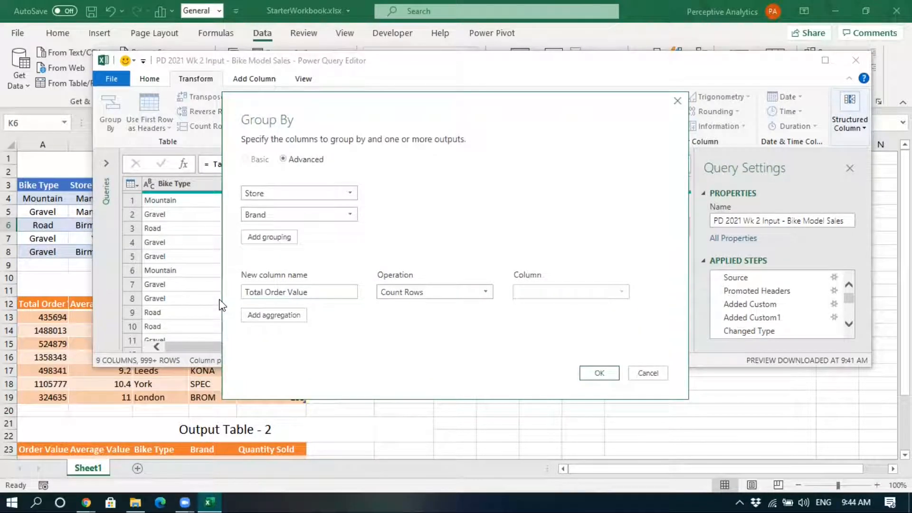
left_click(404, 294)
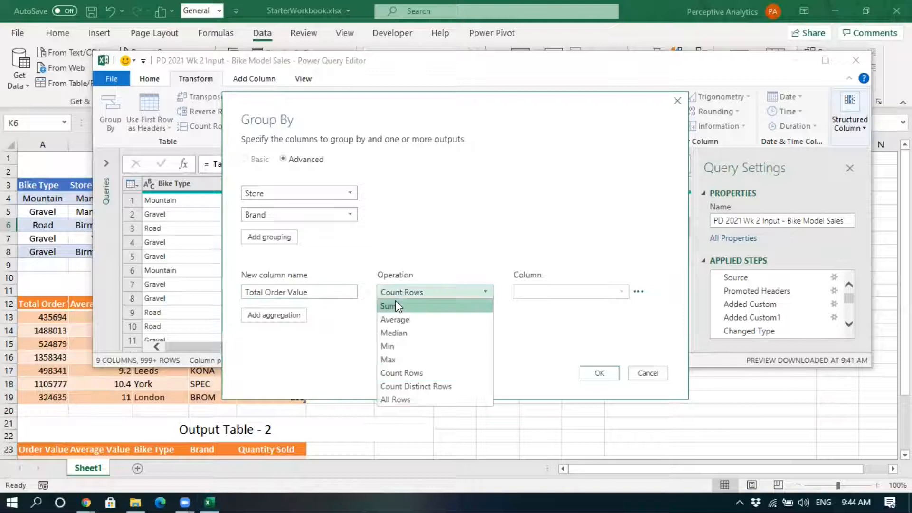
left_click(395, 308)
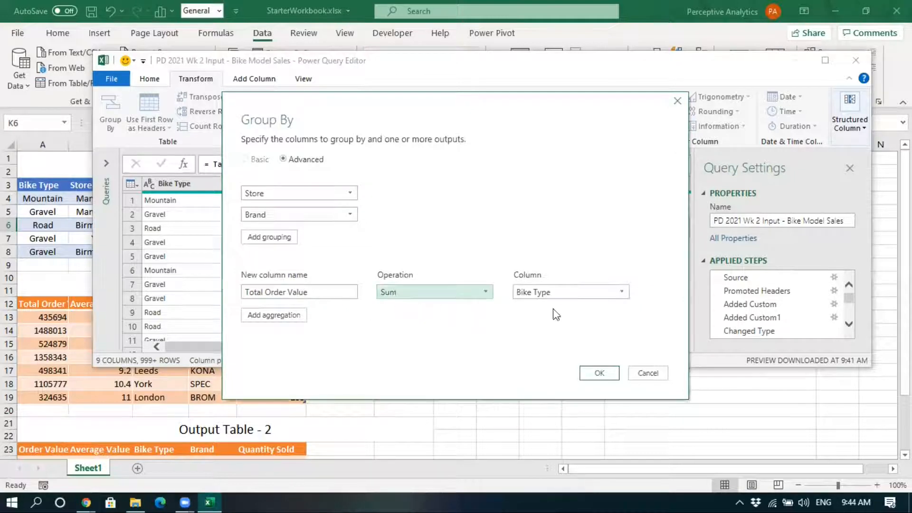
left_click(571, 294)
left_click(547, 400)
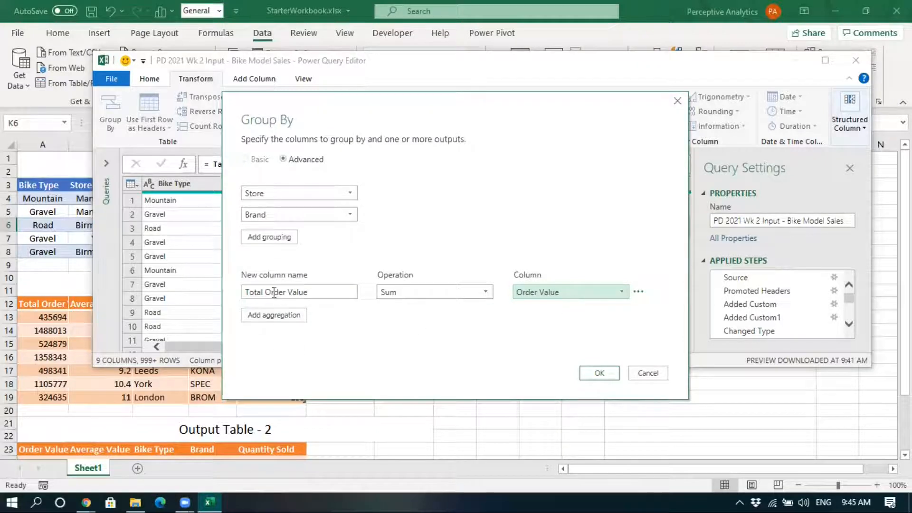
- Add a second Group By aggregation named "Avg Ship days", the Average of the # days for Shipping column
left_click(278, 315)
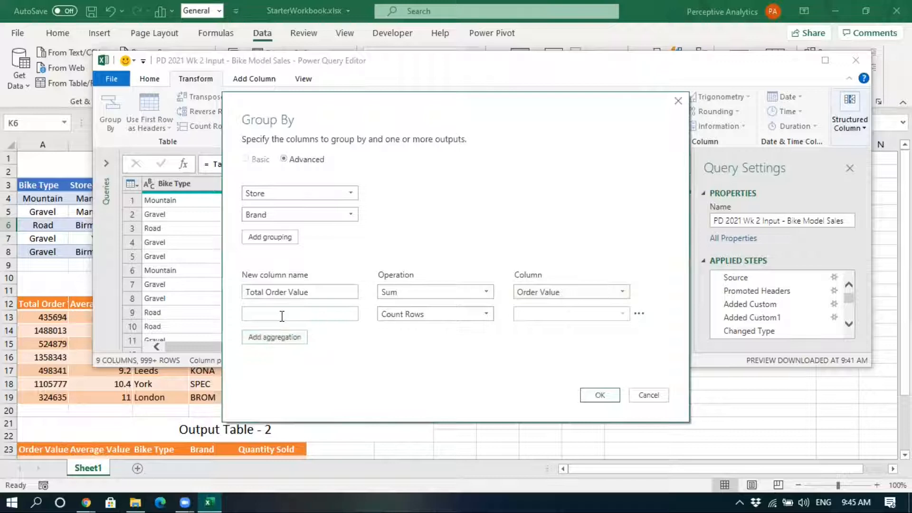
type("Shi")
left_click(427, 315)
left_click(415, 341)
left_click(544, 315)
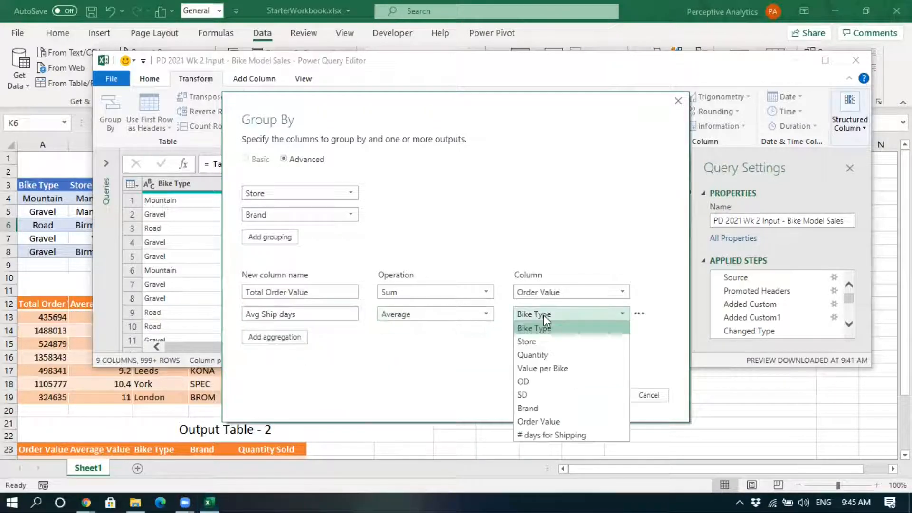
left_click(540, 436)
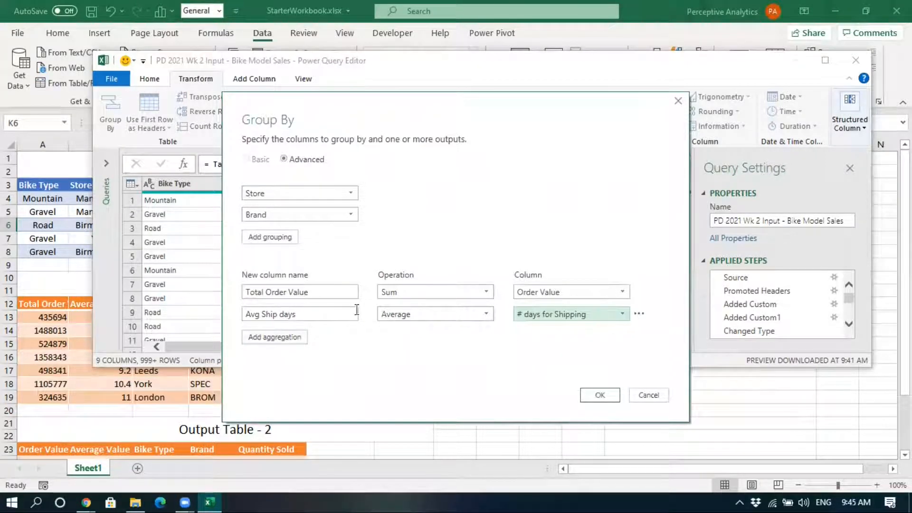
- Add a third Group By aggregation named "Total Quantity", the Sum of the Quantity column, and apply the grouping
left_click(277, 336)
left_click(277, 336)
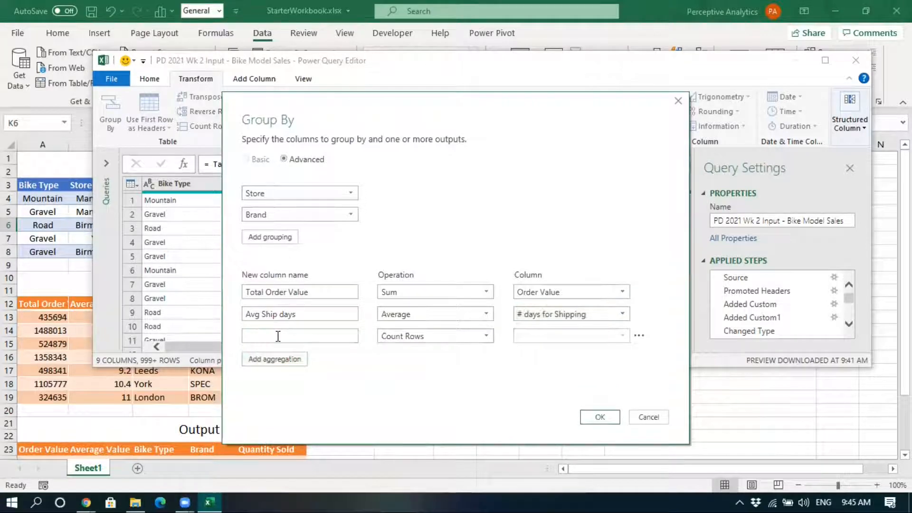
type("Total Quantit")
left_click(390, 335)
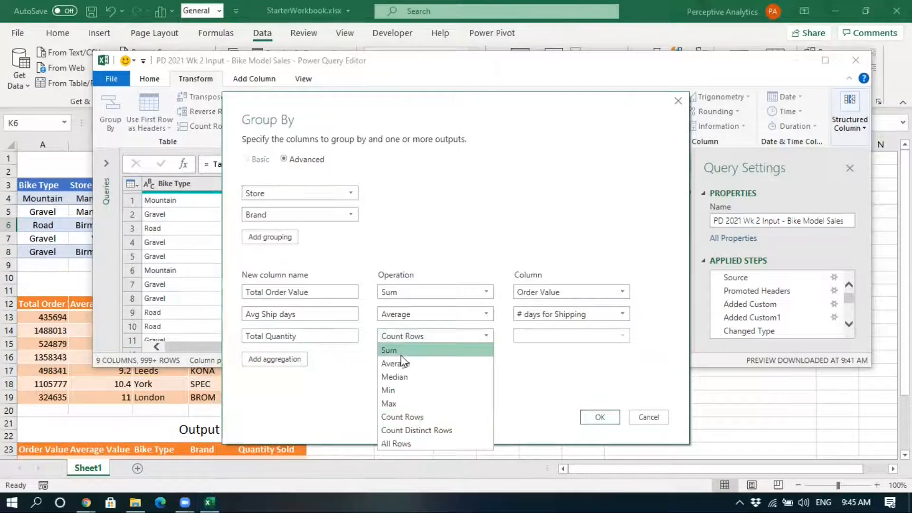
left_click(400, 356)
left_click(518, 337)
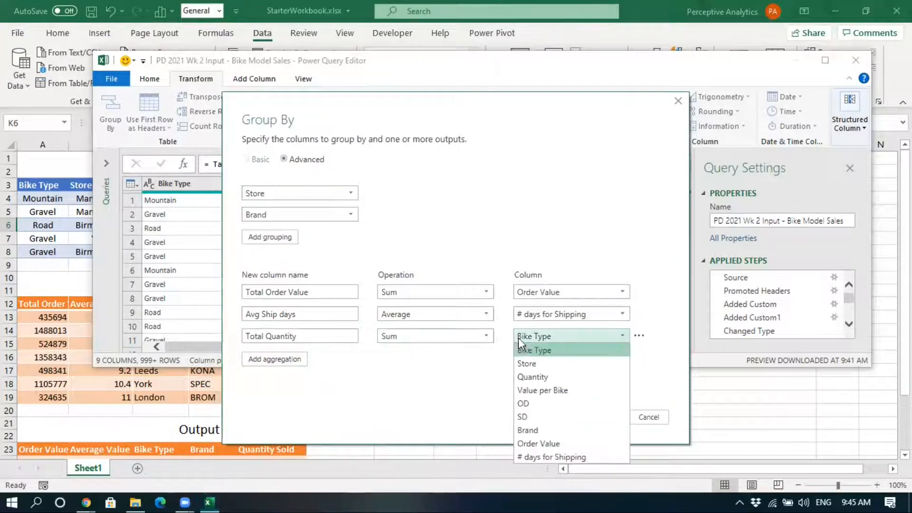
left_click(538, 376)
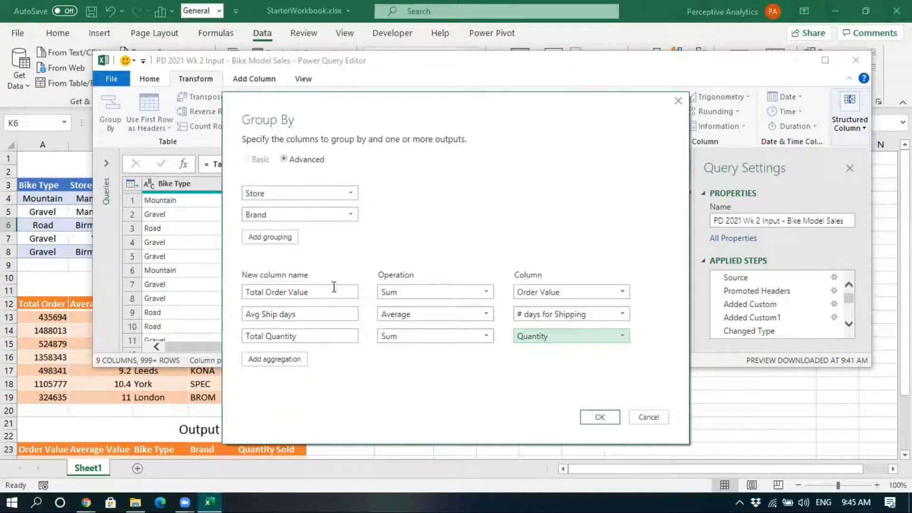
left_click(596, 419)
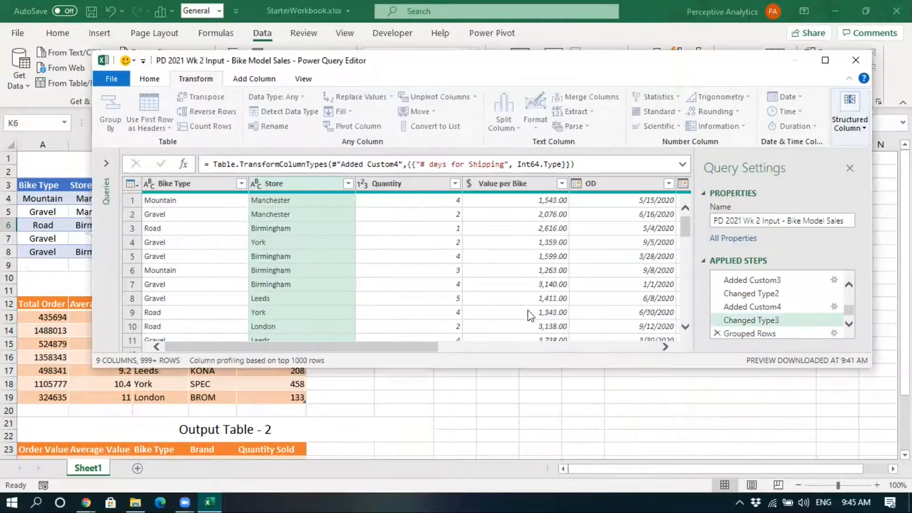
- Maximize the query editor and examine the grouped result's Store, Brand, Total Order Value, Avg Ship days and Total Quantity columns
left_click(826, 60)
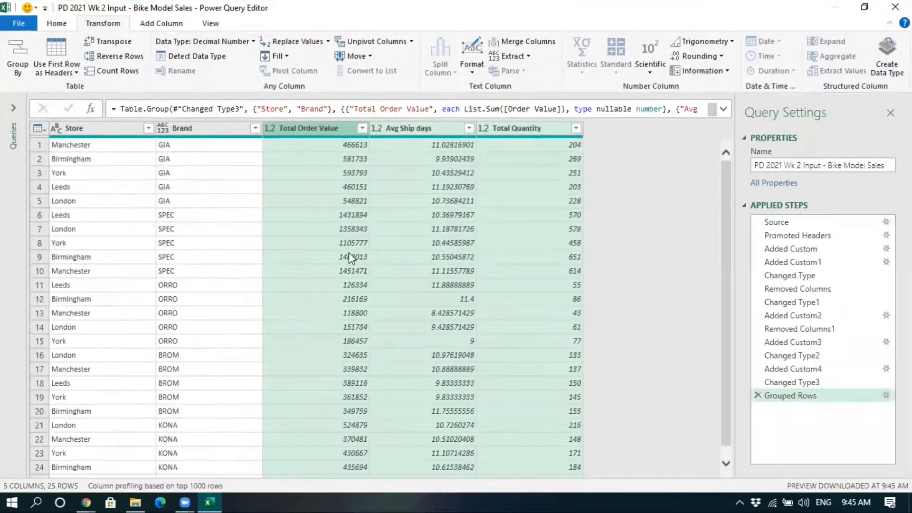
left_click(86, 131)
left_click(202, 129)
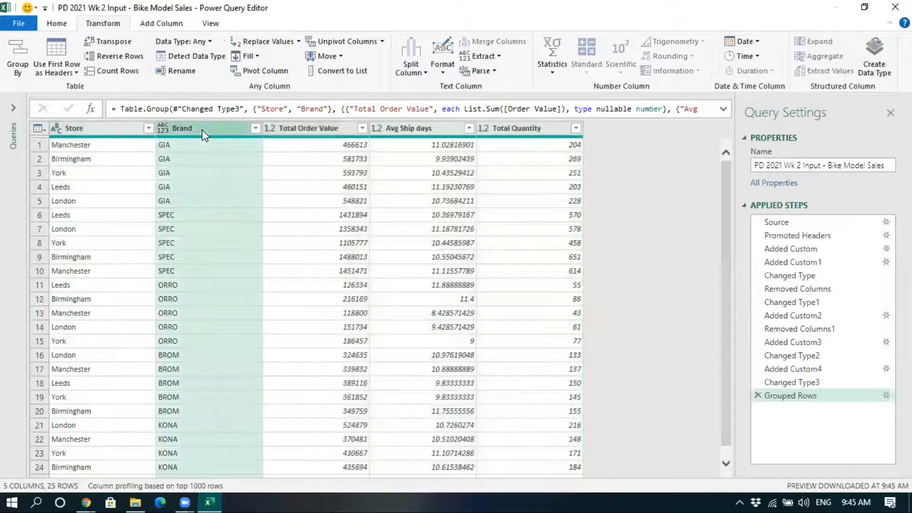
left_click(109, 135)
left_click(328, 131)
left_click(414, 128)
left_click(523, 129)
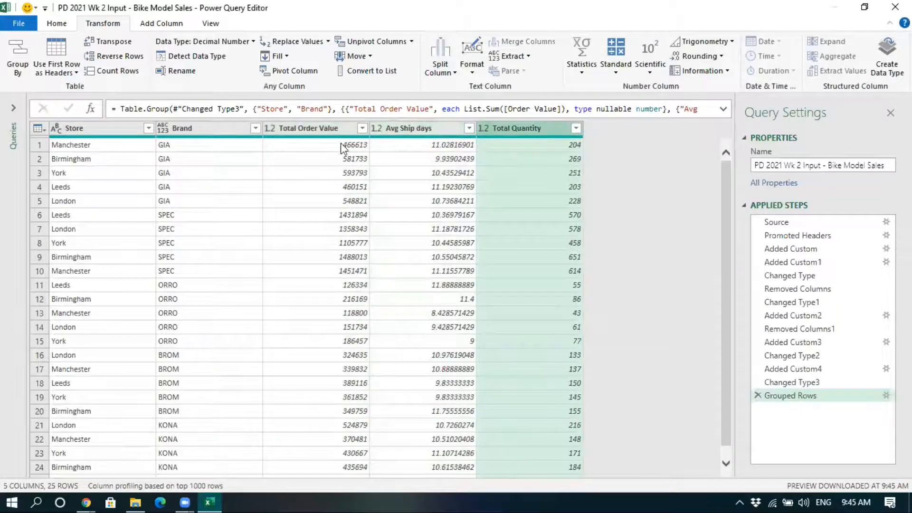
- Change the data type of the Total Order Value column to Currency
left_click(270, 129)
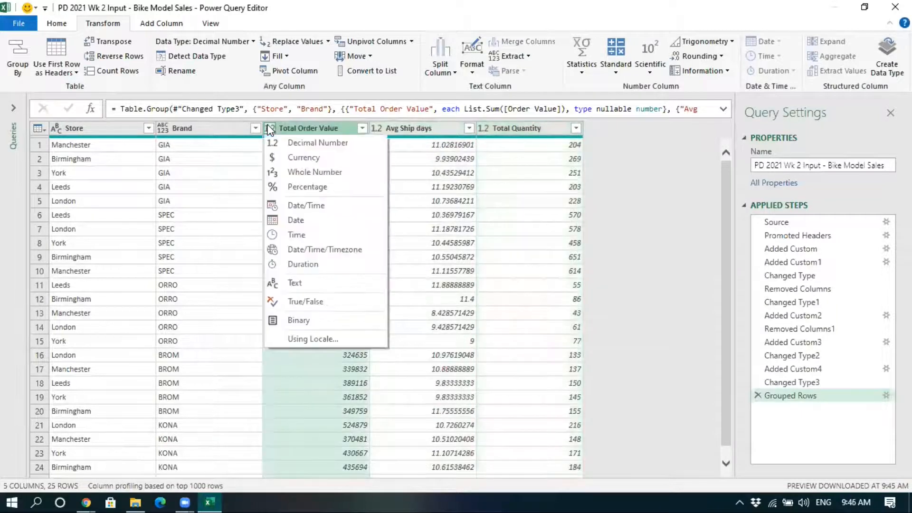
left_click(292, 158)
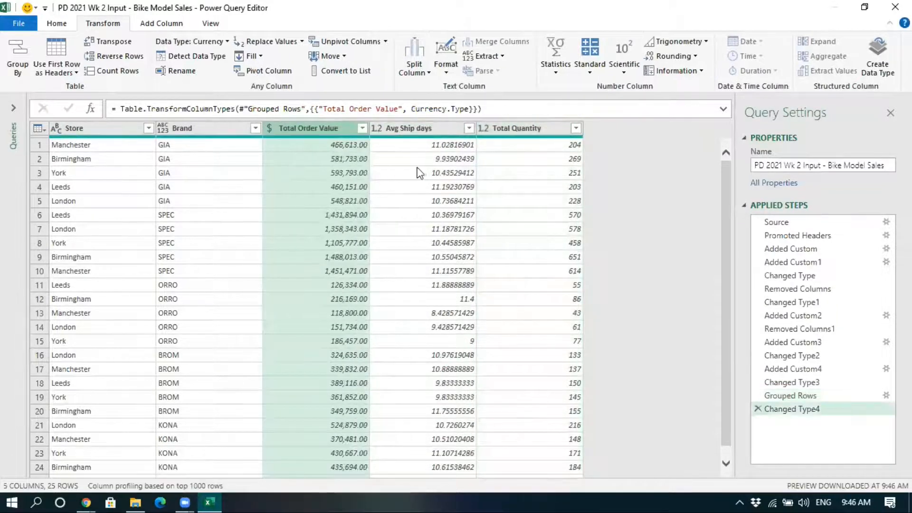
left_click(380, 175)
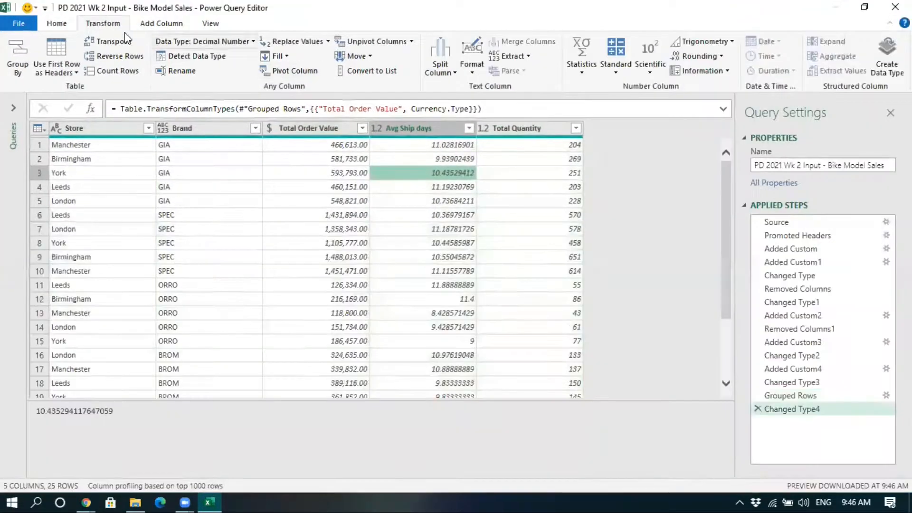
- Close the query and load its result as a table on a new worksheet
left_click(57, 23)
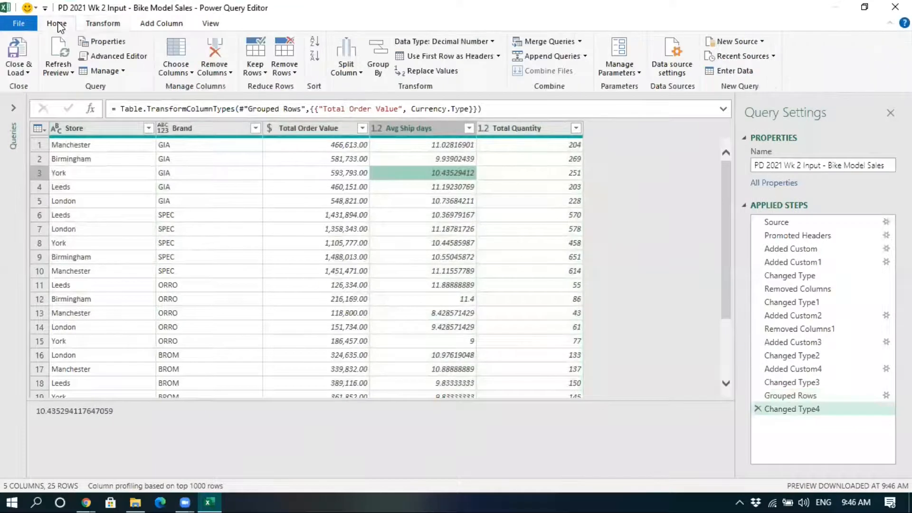
left_click(28, 71)
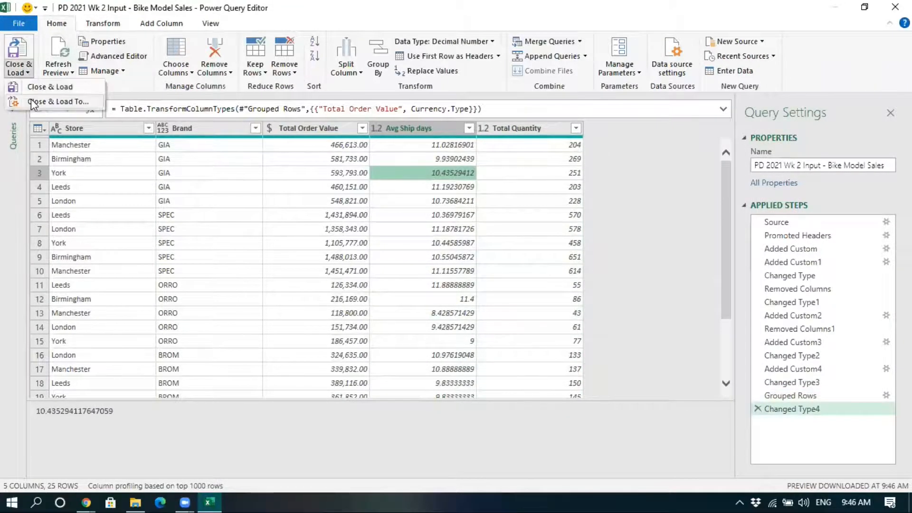
left_click(31, 99)
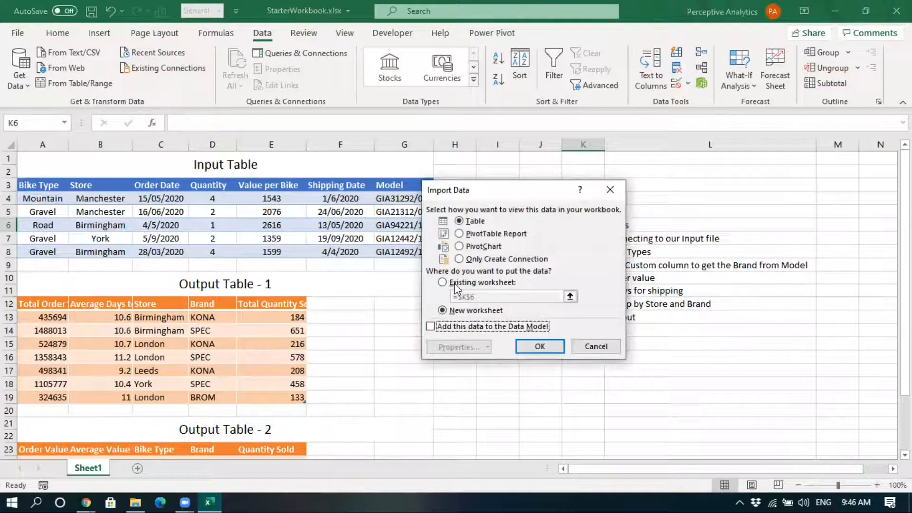
left_click(540, 346)
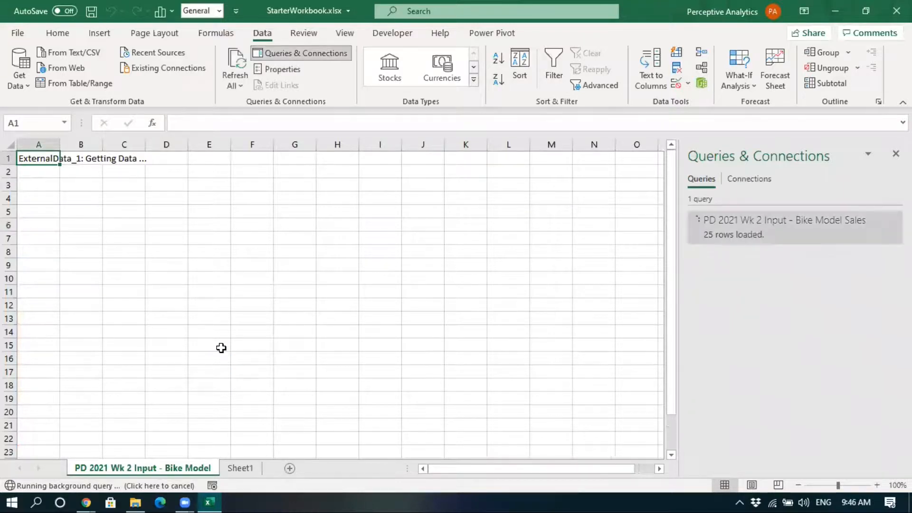
- Look through the loaded summary table and compare it with Output Table - 1 on Sheet1
left_click(410, 240)
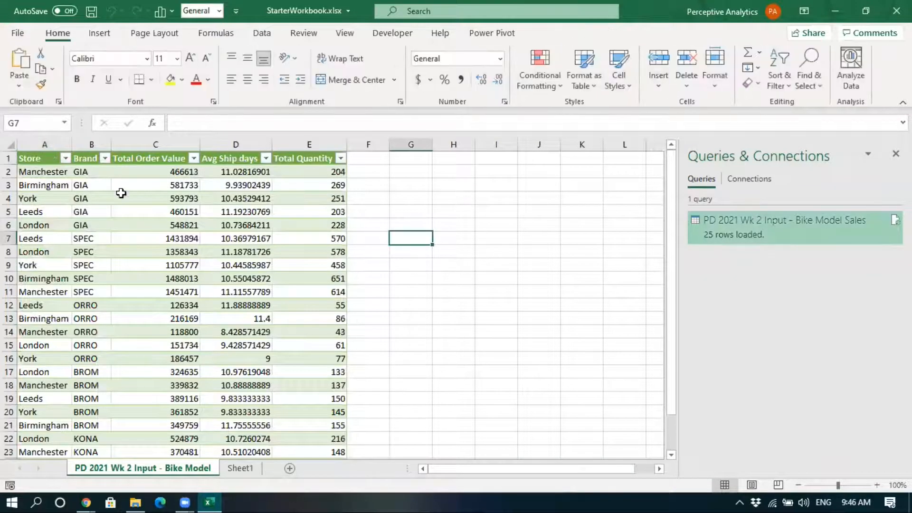
scroll(138, 241, "down", 2)
scroll(138, 240, "up", 1)
scroll(138, 241, "up", 1)
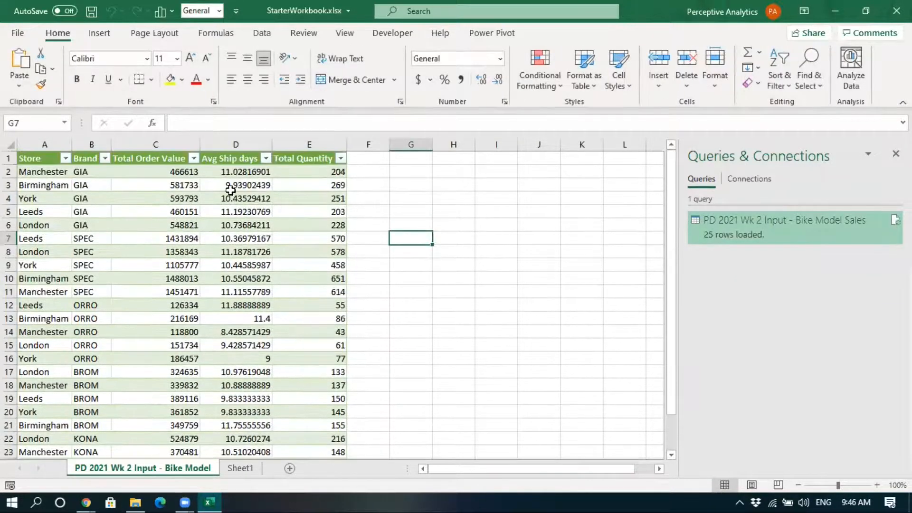
left_click(307, 238)
left_click(255, 468)
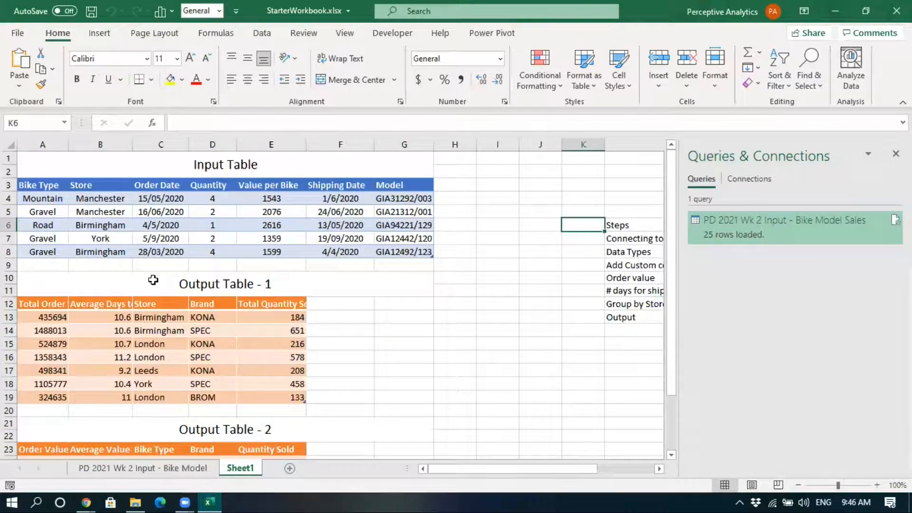
left_click(170, 282)
left_click(168, 365)
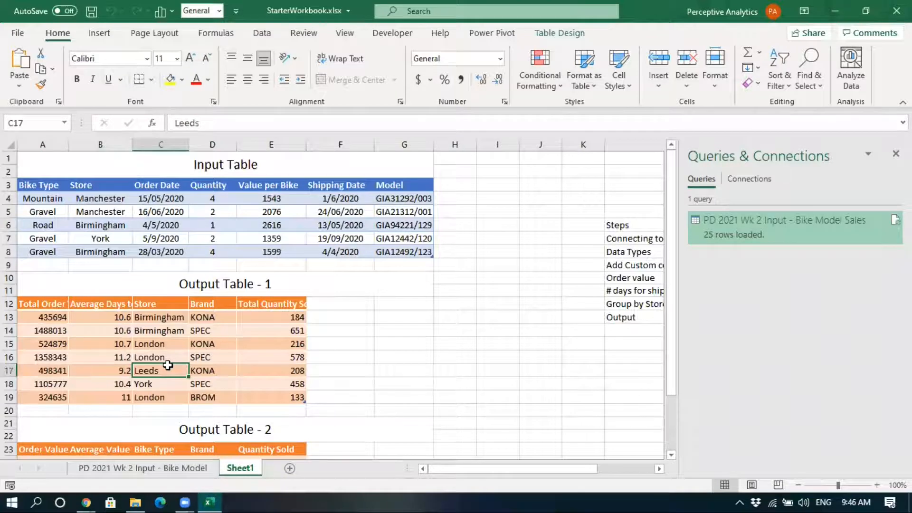
left_click(224, 292)
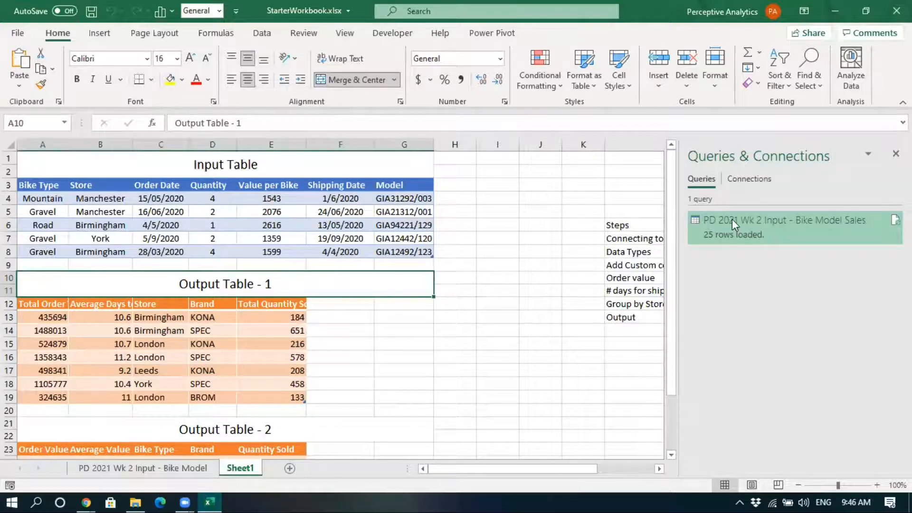
- Reopen the Bike Model Sales query for editing, review the Grouped Rows step's settings, and return to the workbook
mouse_move(733, 221)
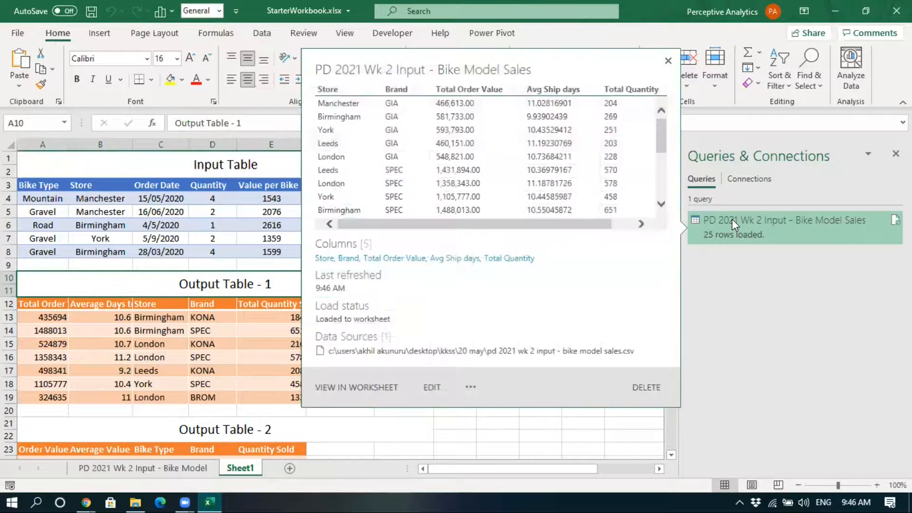
left_click(432, 388)
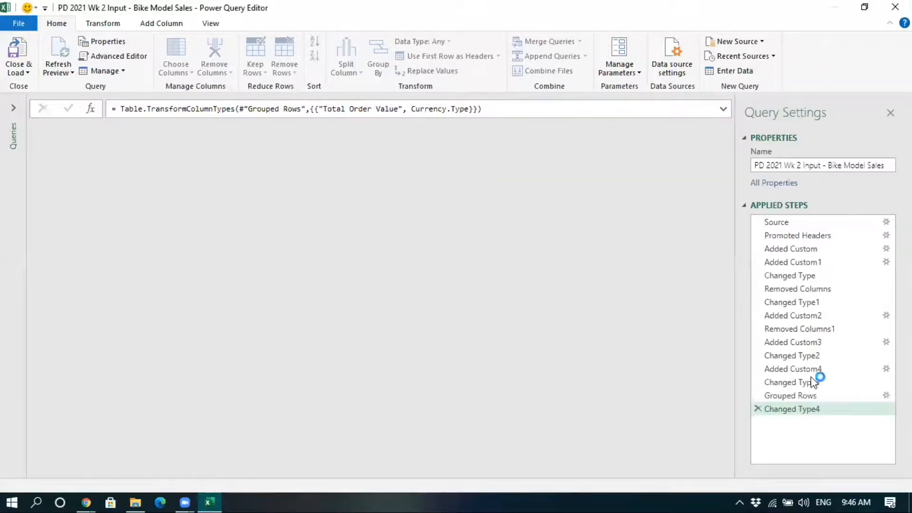
left_click_drag(803, 395, 873, 404)
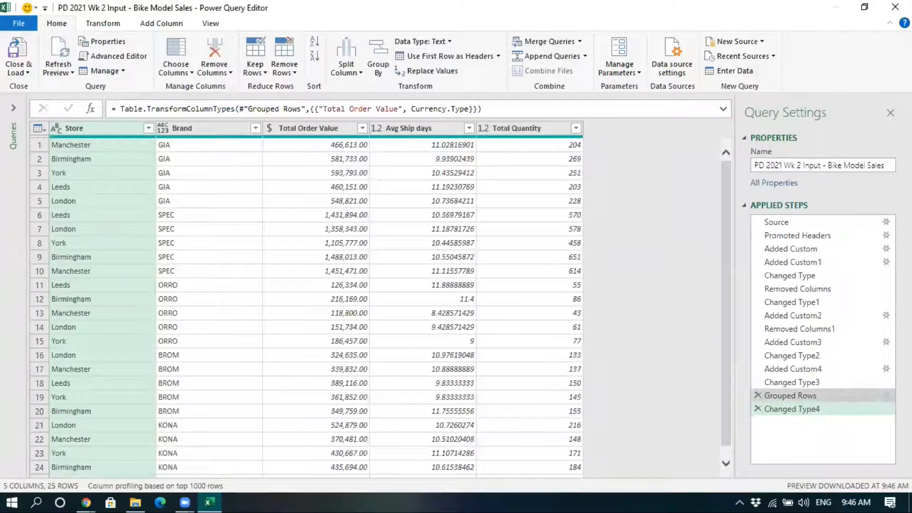
left_click(887, 396)
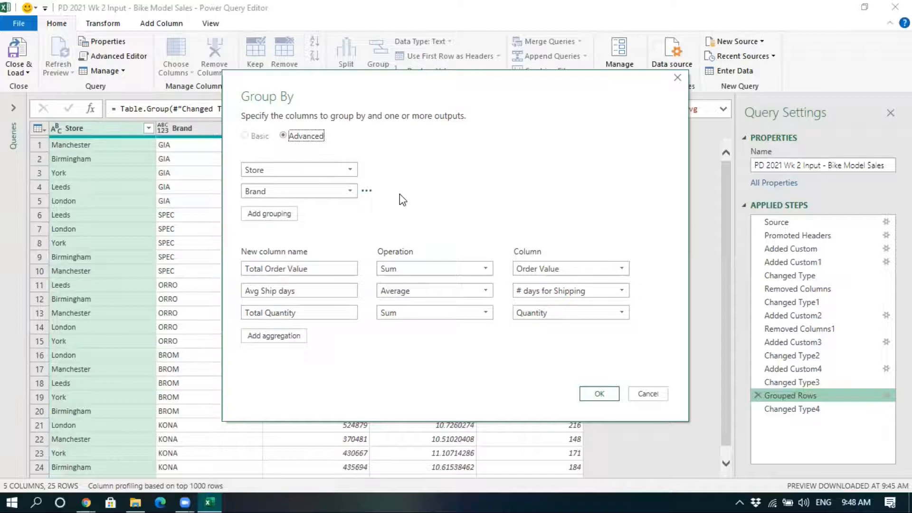
left_click(598, 395)
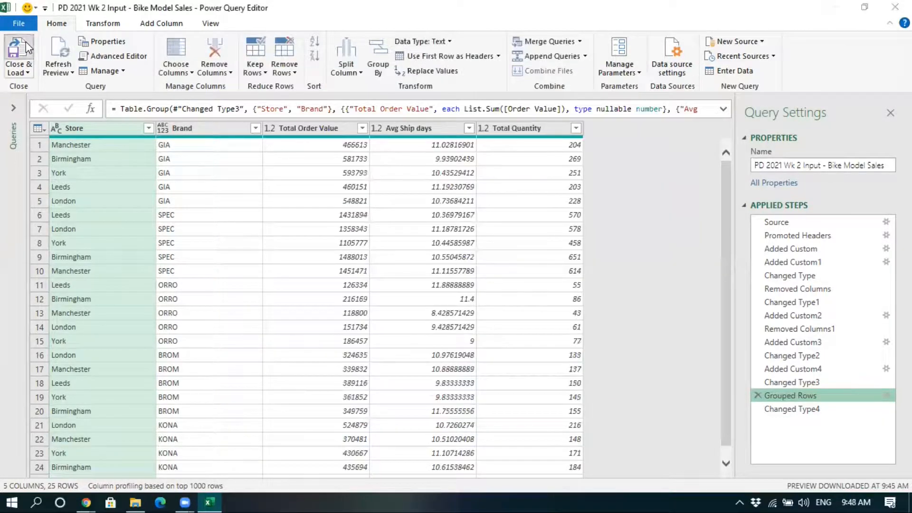
left_click(25, 41)
- Examine Output Table - 2's required columns on Sheet1 and the list of planned steps that can be reused for it
left_click(435, 345)
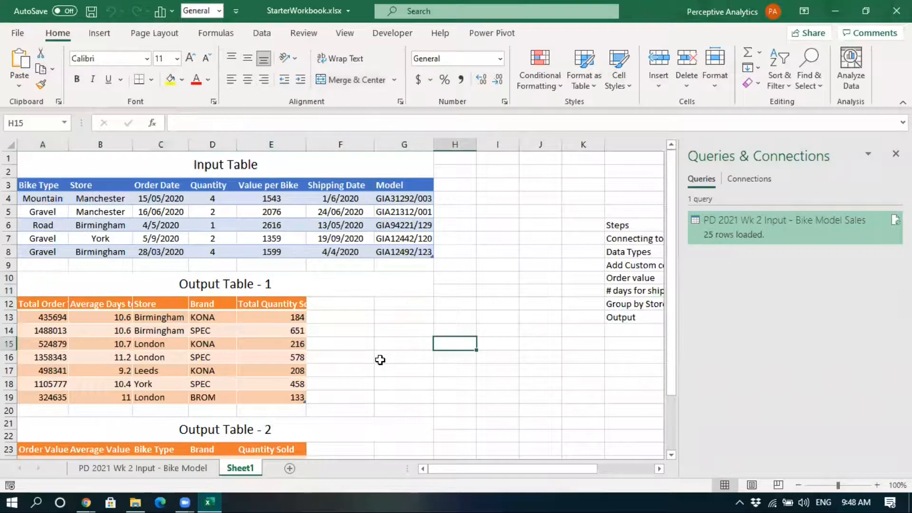
scroll(401, 337, "down", 1)
scroll(402, 336, "down", 2)
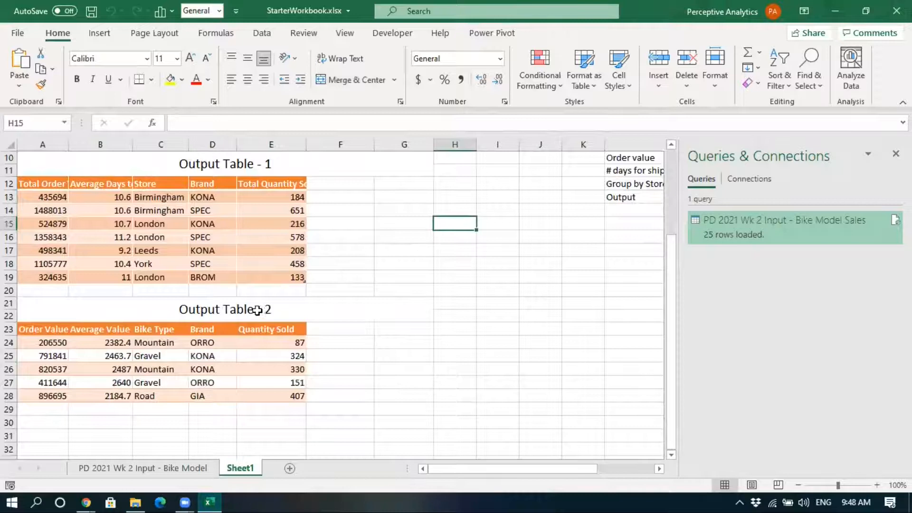
left_click(316, 316)
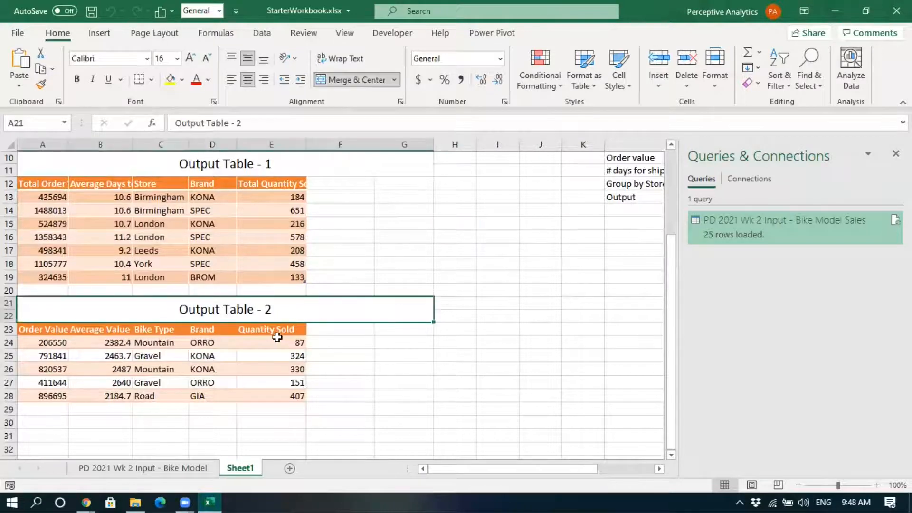
scroll(275, 336, "up", 1)
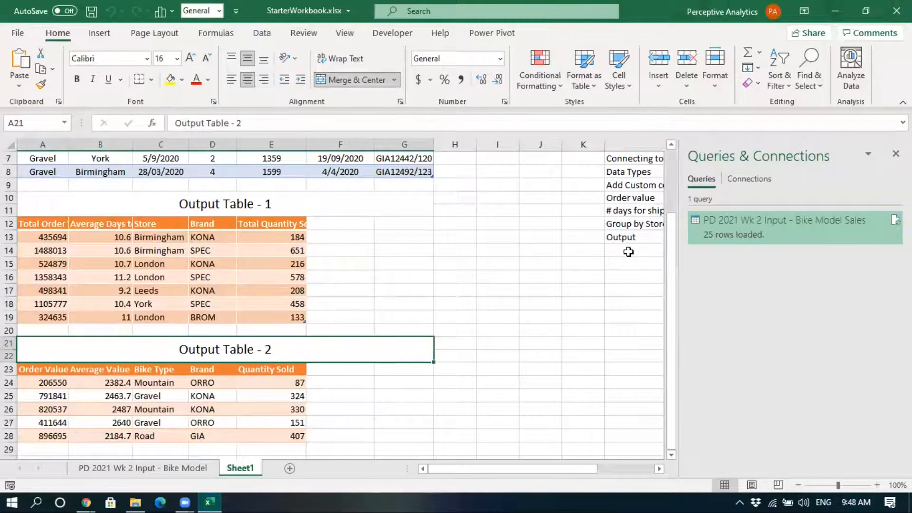
scroll(633, 230, "up", 1)
left_click_drag(617, 183, 630, 275)
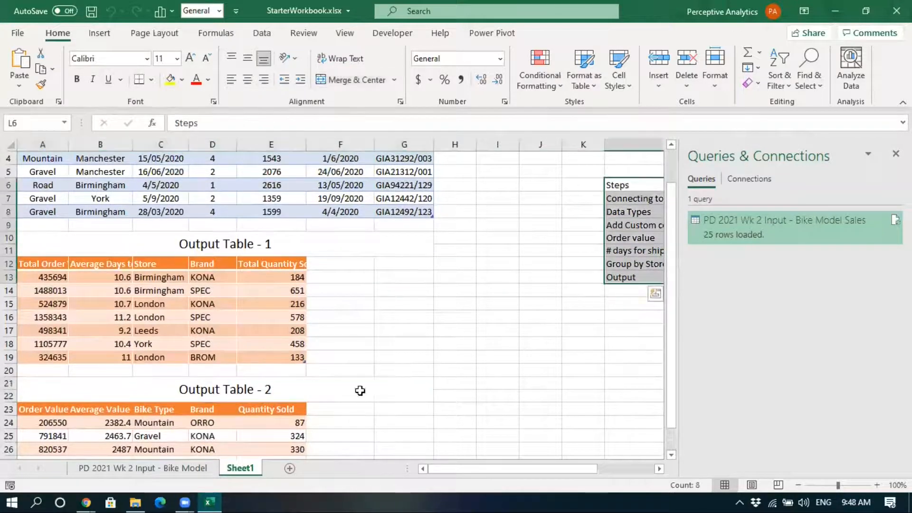
scroll(251, 385, "down", 1)
left_click(274, 353)
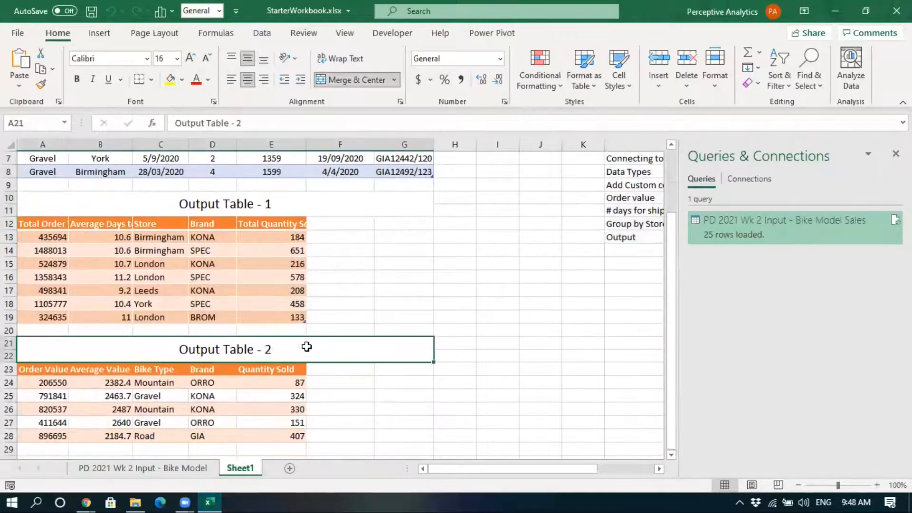
mouse_move(712, 219)
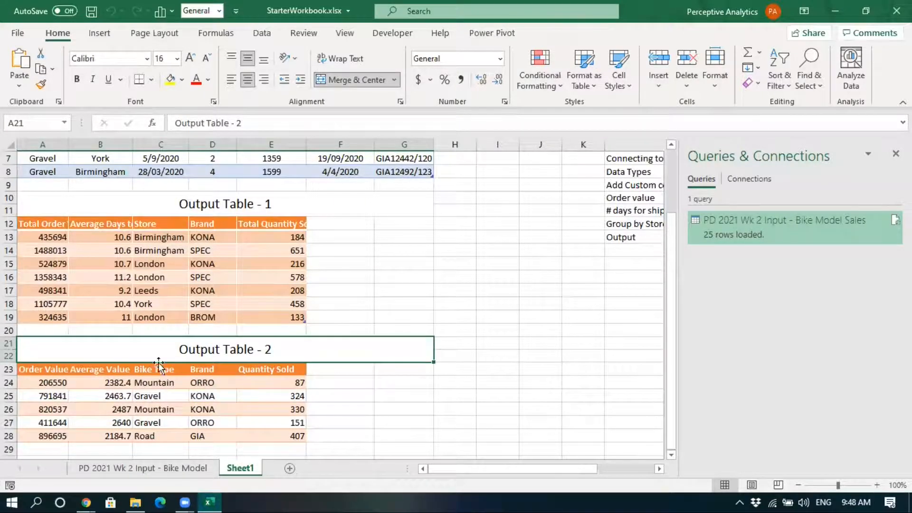
left_click(424, 276)
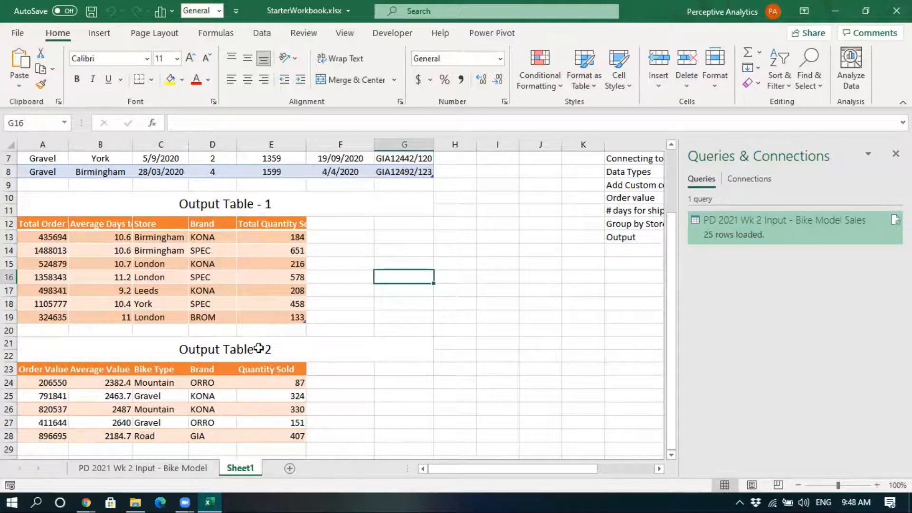
left_click(211, 350)
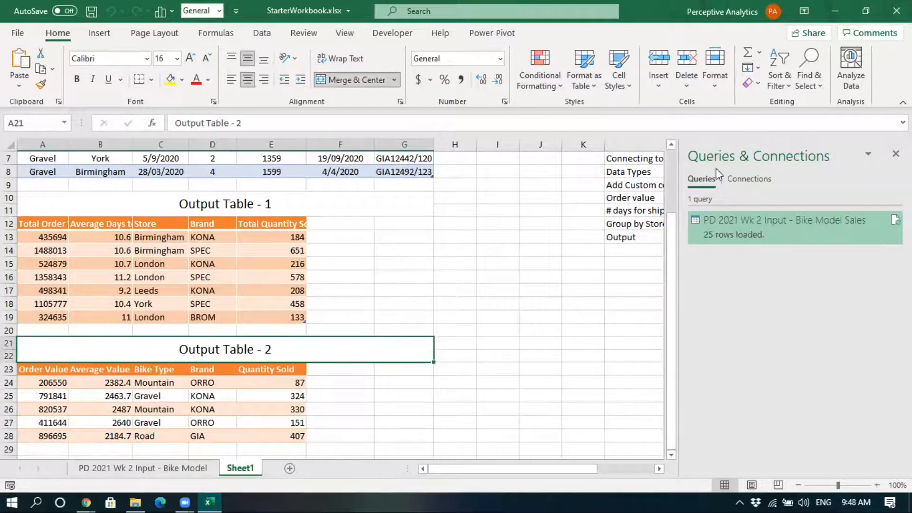
scroll(610, 197, "up", 1)
left_click_drag(607, 197, 611, 249)
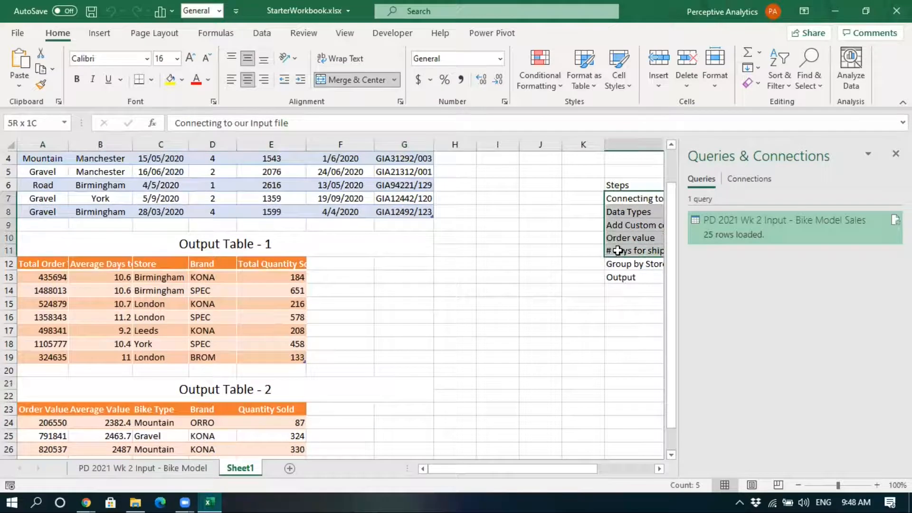
- Compare the brand, bike type, average and order value columns of Output Tables 1 and 2 and review the planned grouping step
scroll(555, 283, "down", 3)
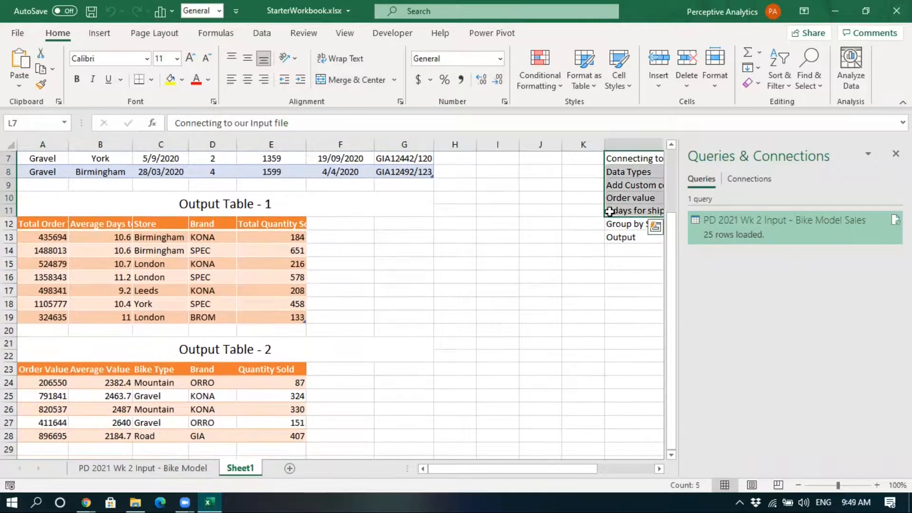
left_click(204, 224)
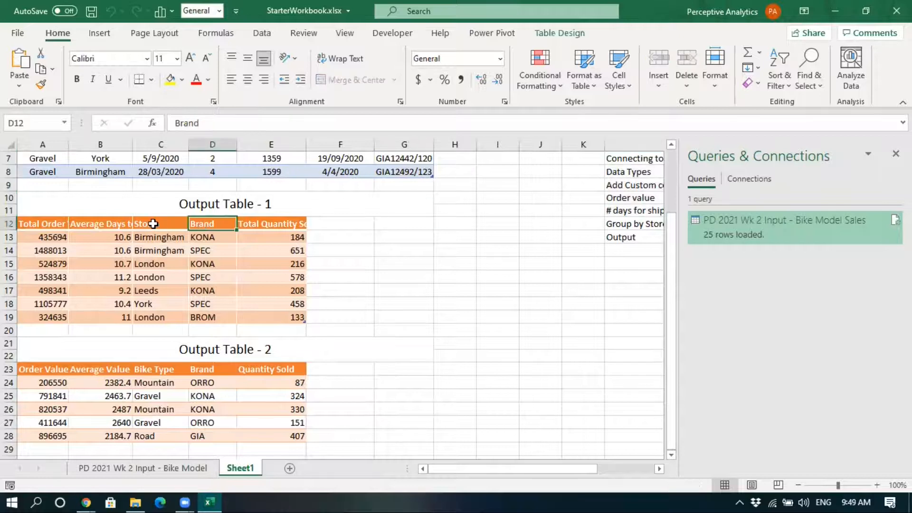
left_click(195, 373)
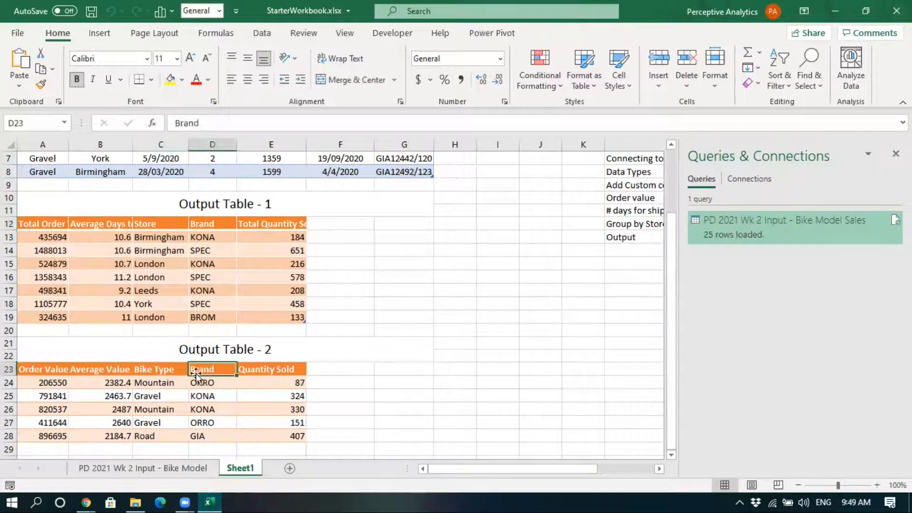
left_click(171, 368)
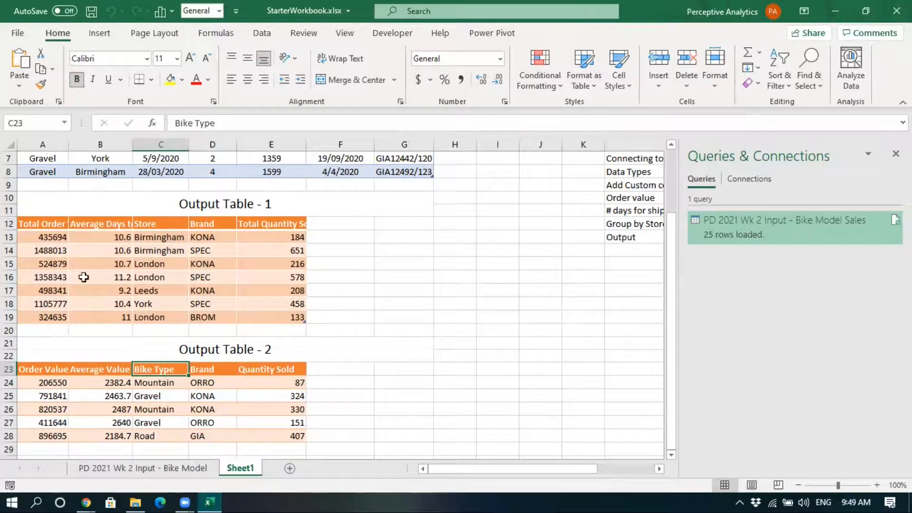
left_click_drag(90, 226, 90, 318)
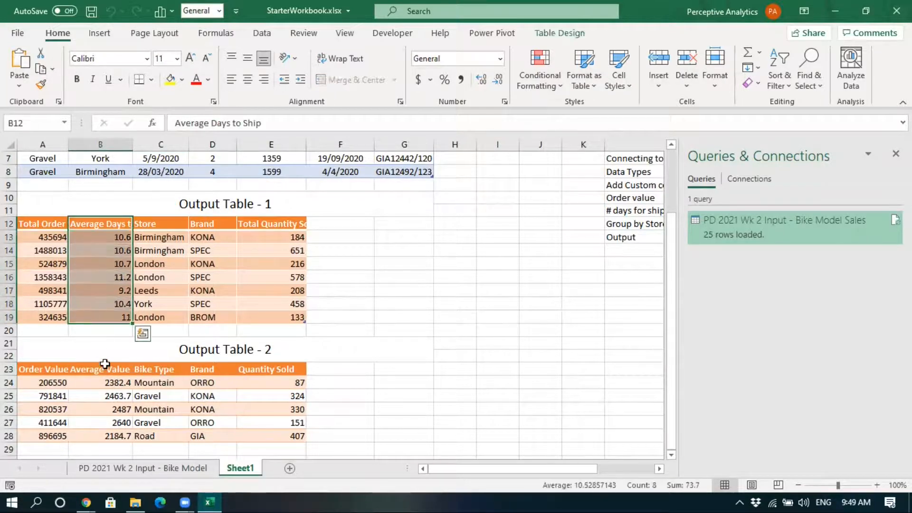
left_click_drag(102, 369, 110, 434)
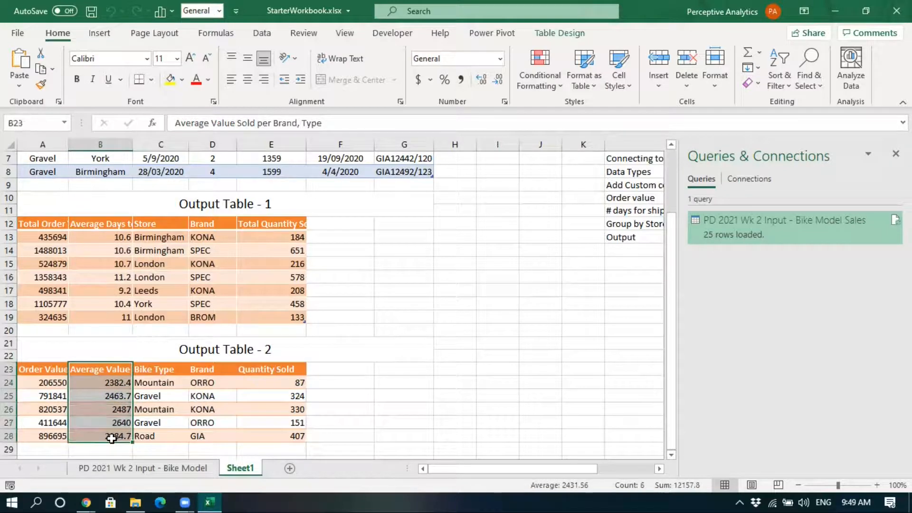
left_click_drag(57, 369, 58, 435)
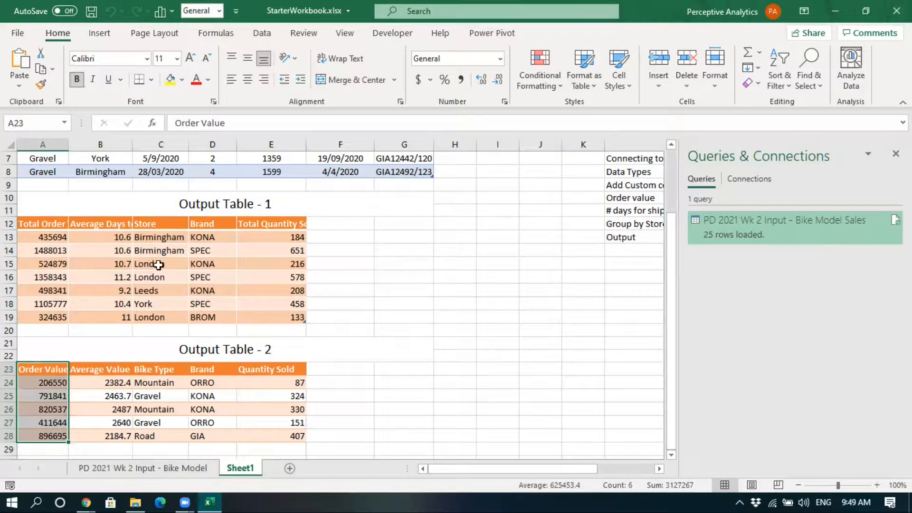
left_click(618, 223)
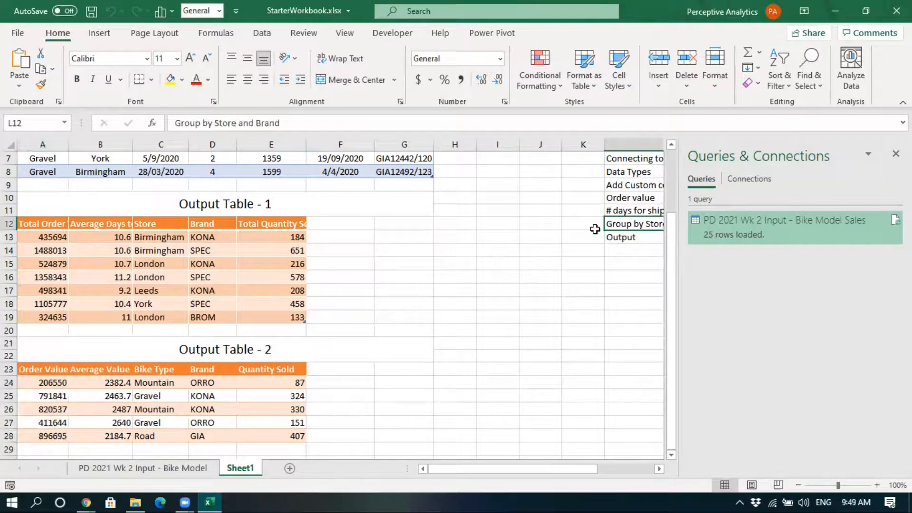
- Duplicate the PD 2021 Wk 2 Input - Bike Model Sales query to reuse its transformation steps
left_click(727, 218)
right_click(728, 218)
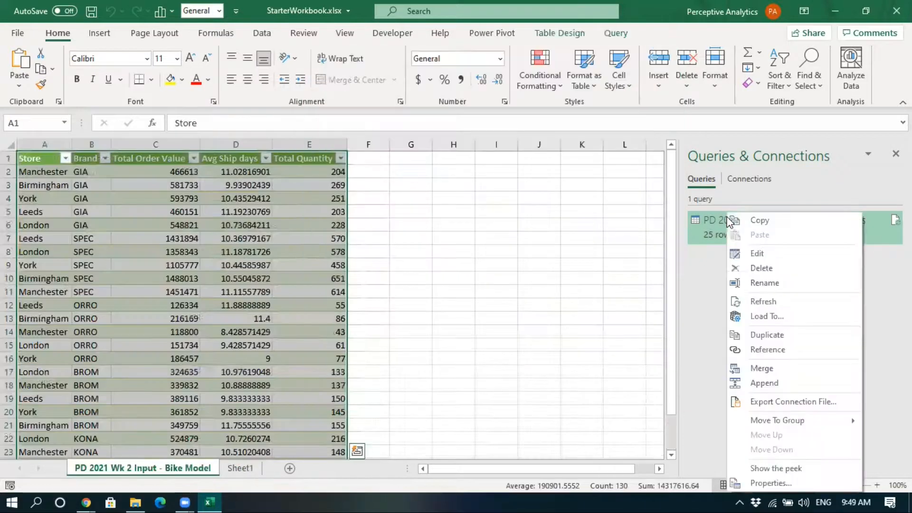
left_click(773, 337)
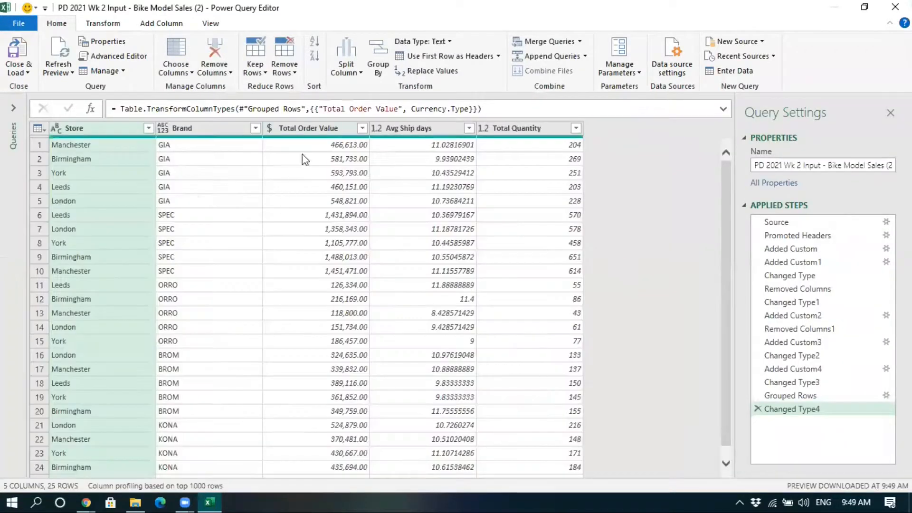
- Edit the duplicate's Grouped Rows step to group by Bike Type instead of Store, keeping Brand as the second grouping
left_click(888, 396)
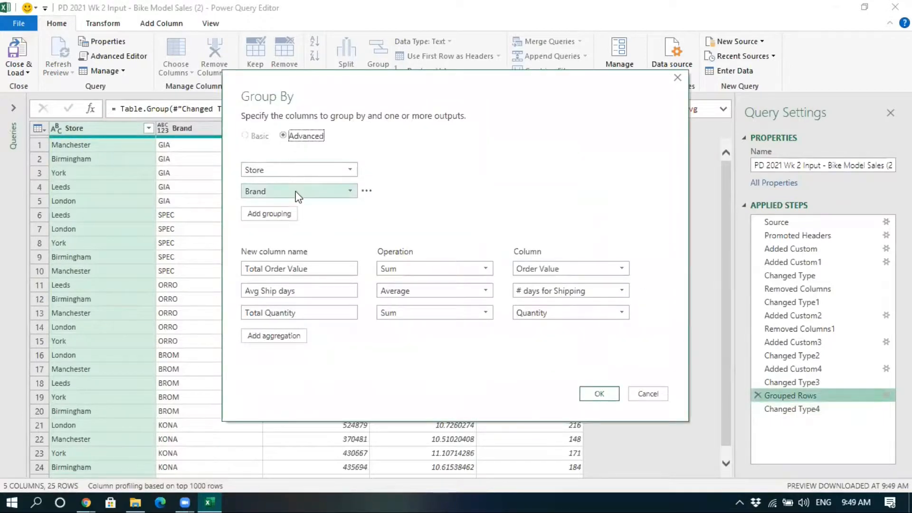
left_click(295, 170)
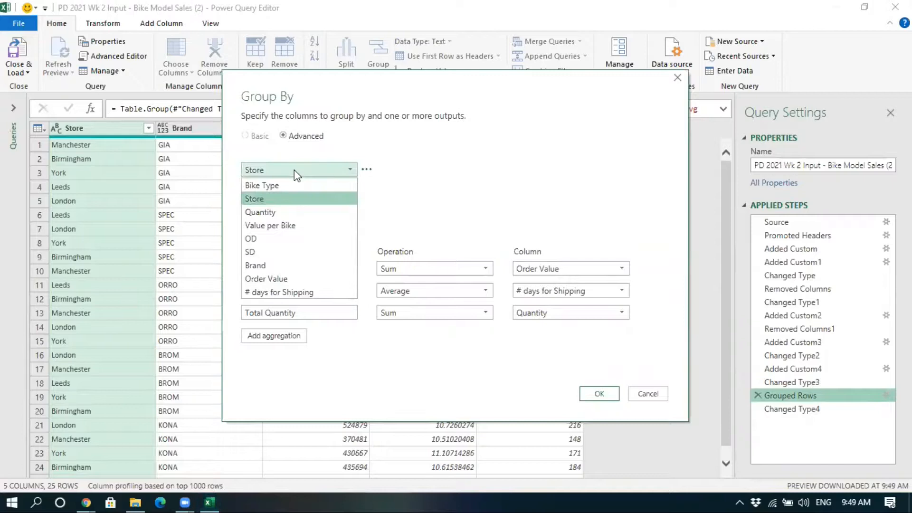
left_click(298, 186)
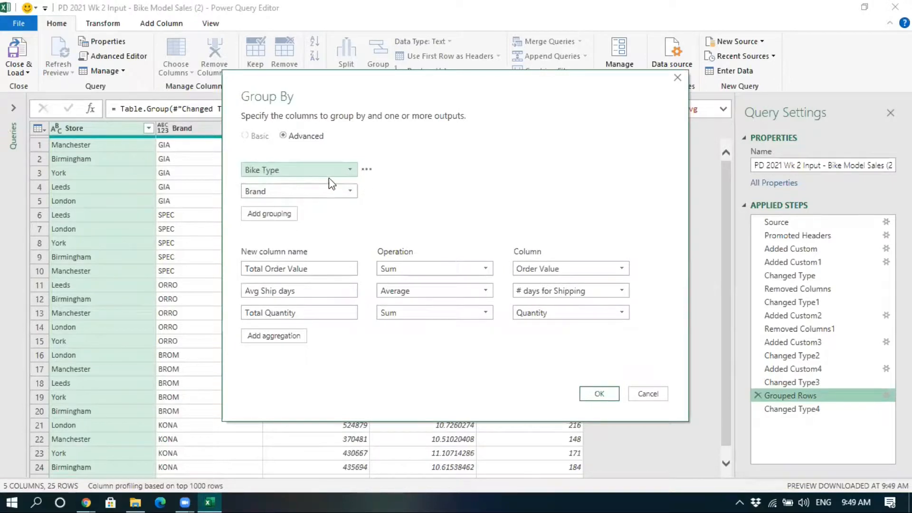
- Rename the average aggregation as Avg Order Value, base it on the Order Value column, and apply the grouping
left_click(302, 290)
left_click_drag(302, 290, 230, 286)
left_click_drag(312, 293, 267, 295)
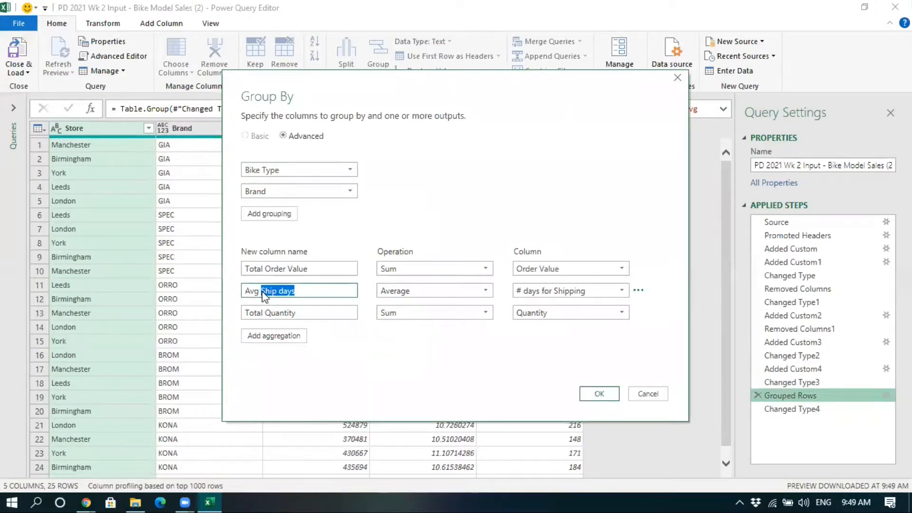
type("Dode")
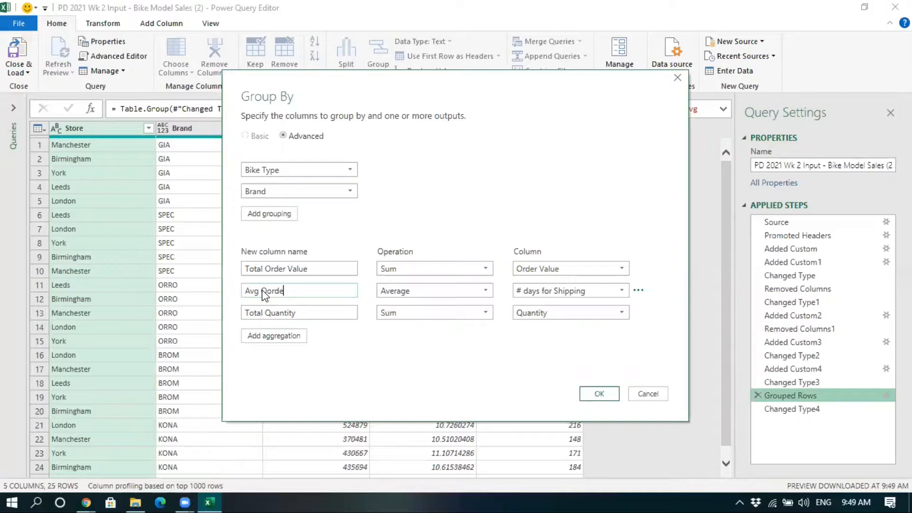
type("de")
left_click(580, 290)
left_click(561, 400)
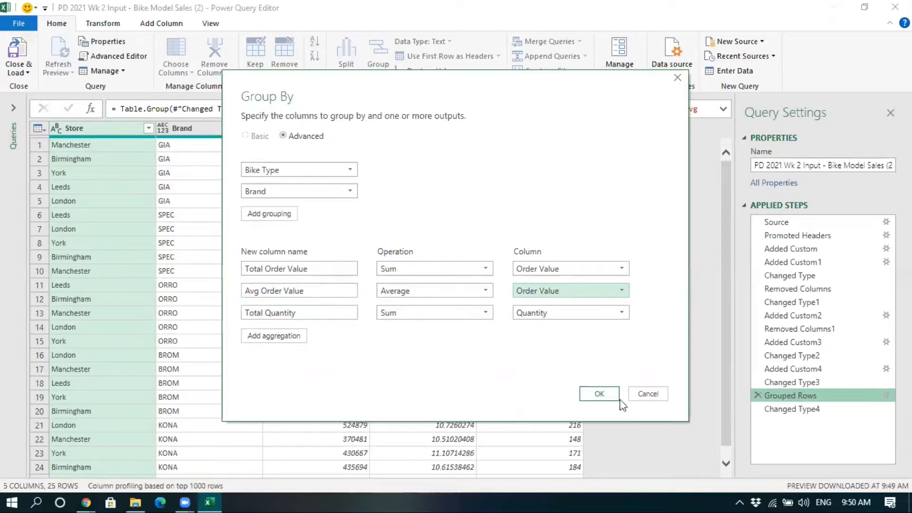
left_click(601, 393)
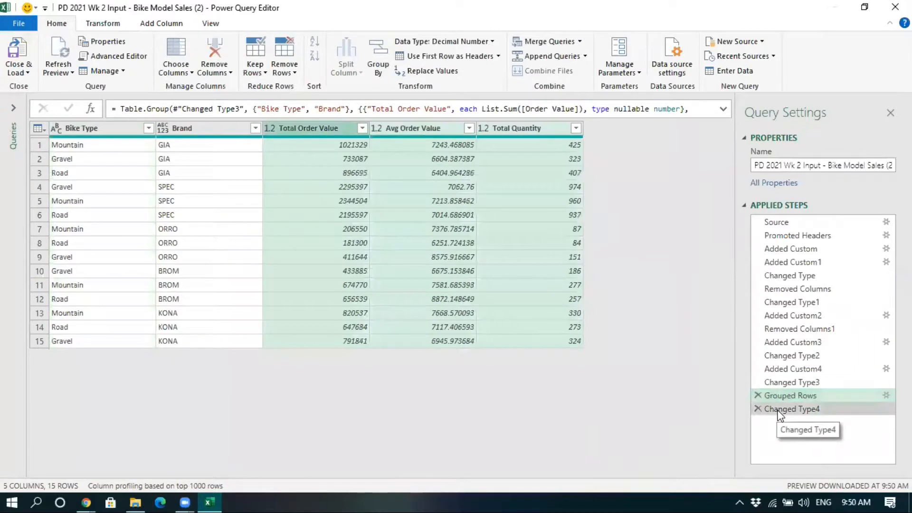
- Change the Avg Order Value column's data type to Currency within the Changed Type4 step
left_click(780, 411)
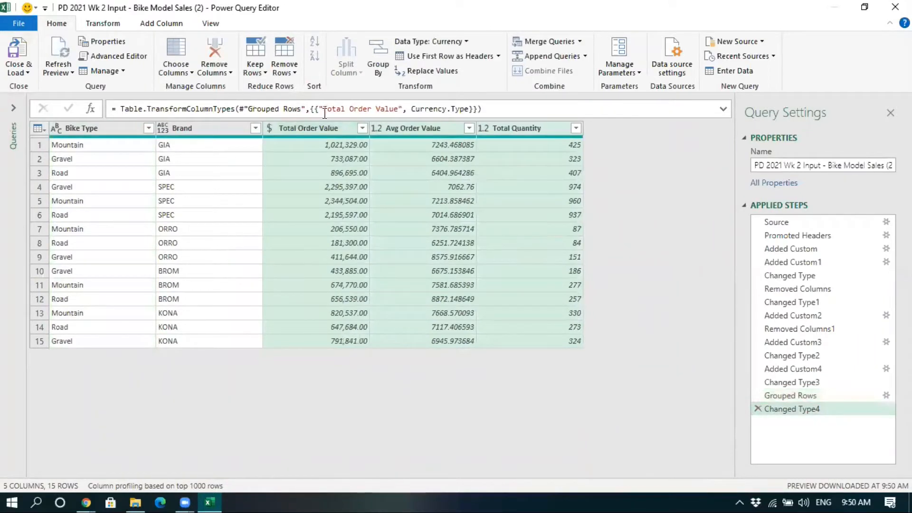
left_click(378, 128)
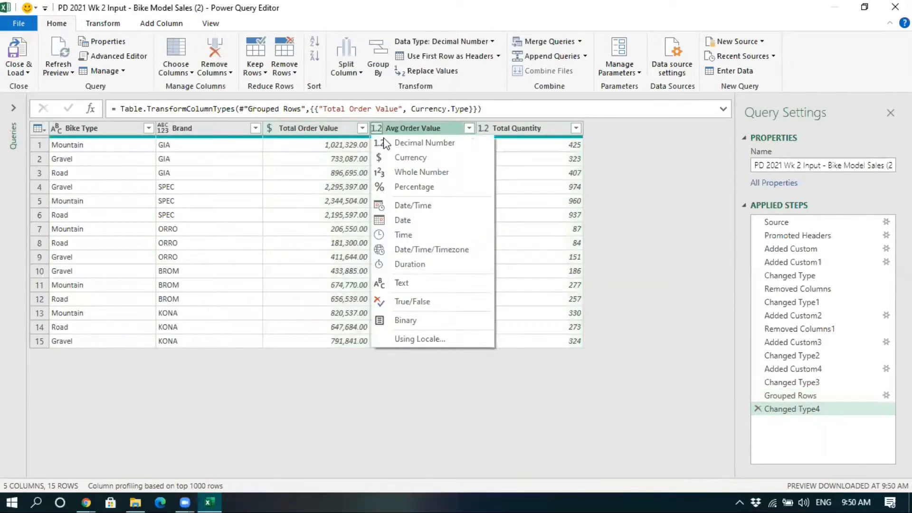
left_click(392, 161)
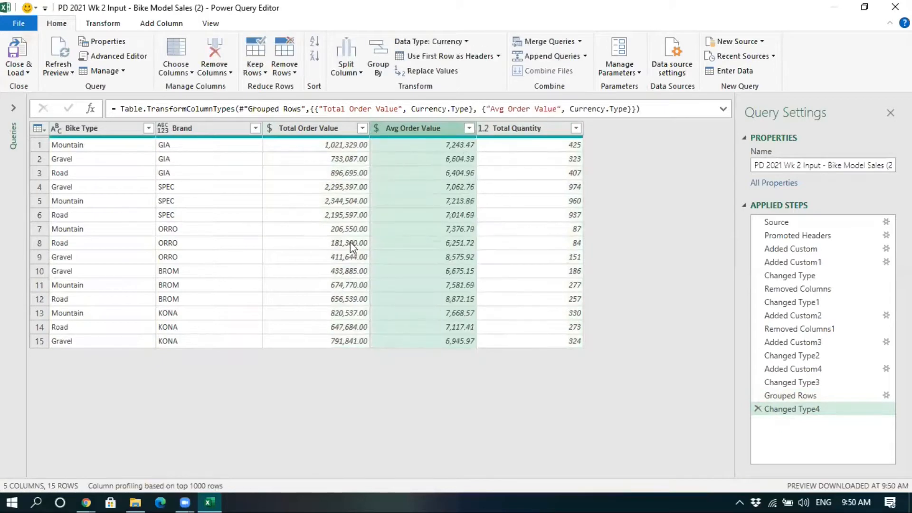
left_click(292, 200)
- Close the duplicated query and load its bike type and brand summary as a table on a new worksheet
left_click(19, 71)
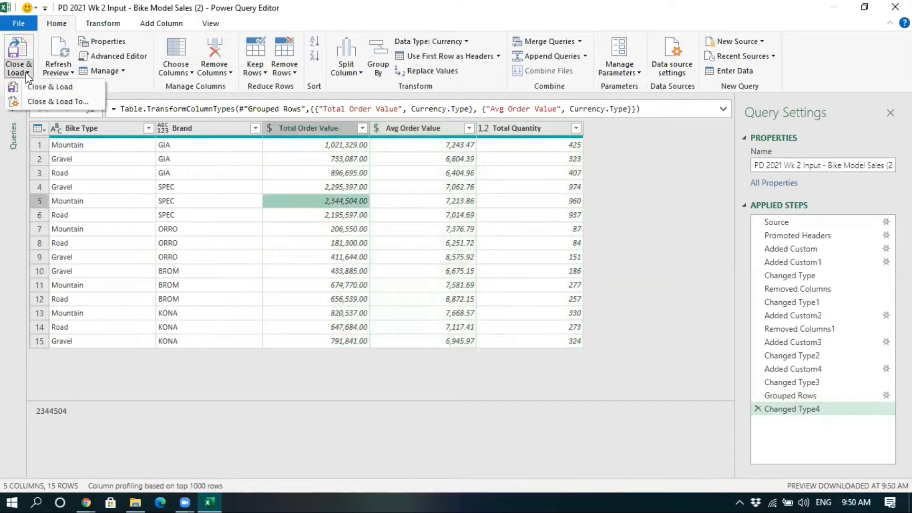
left_click(36, 106)
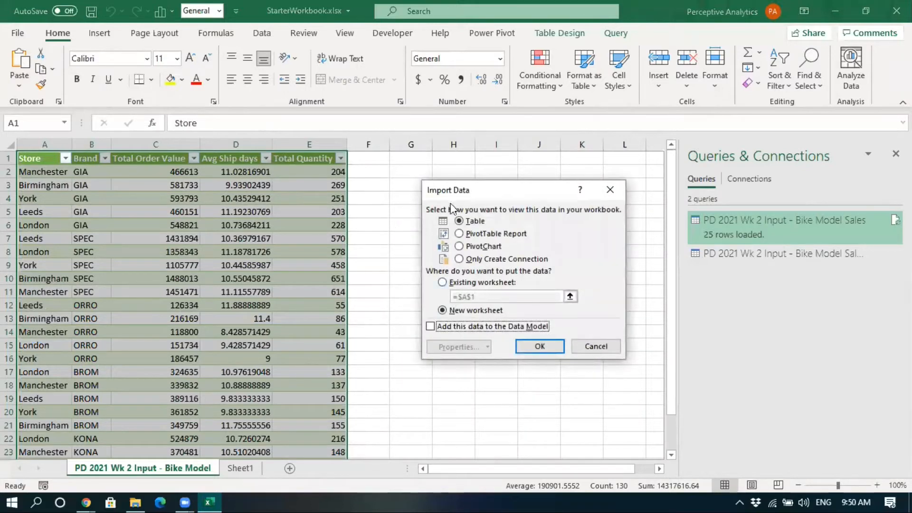
left_click(528, 346)
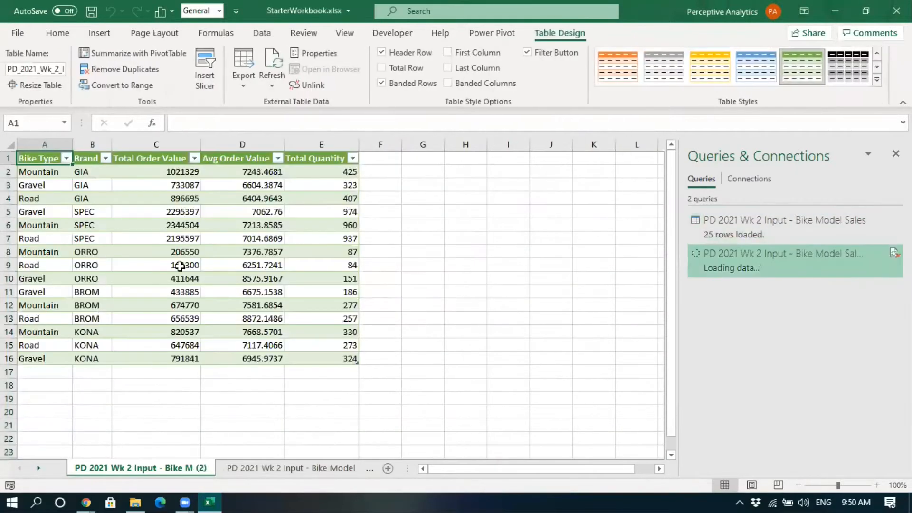